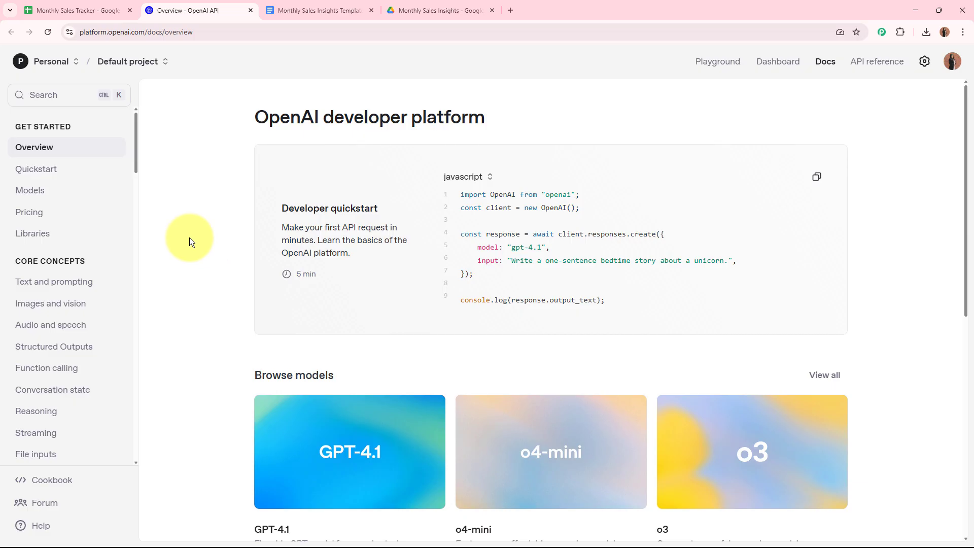
Step: Review the sales rows in Monthly Sales Tracker, the OpenAI platform page, the Monthly Sales Insights Template and the Monthly Sales Insights Drive folder
{"action": "left_click", "coordinate": [56, 10]}
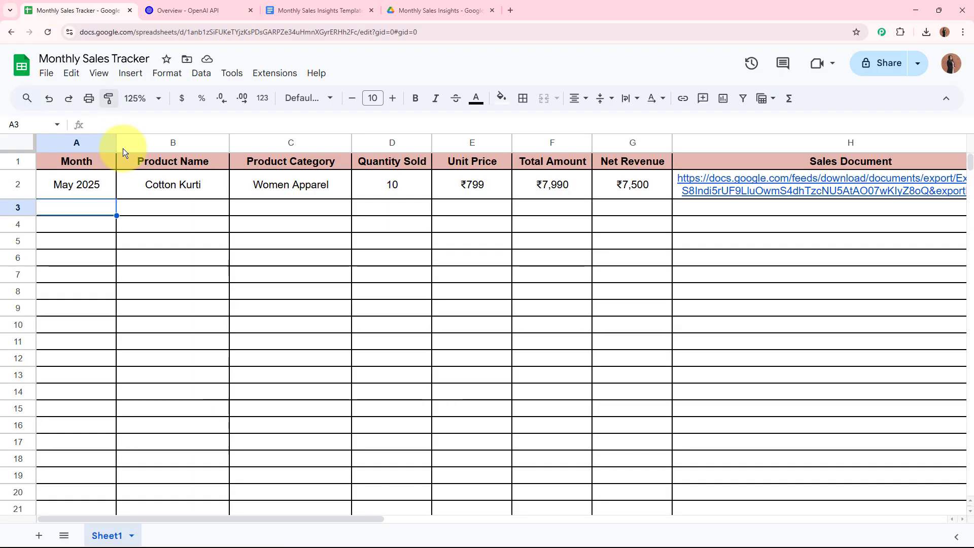
{"action": "left_click_drag", "start_coordinate": [90, 182], "coordinate": [613, 178]}
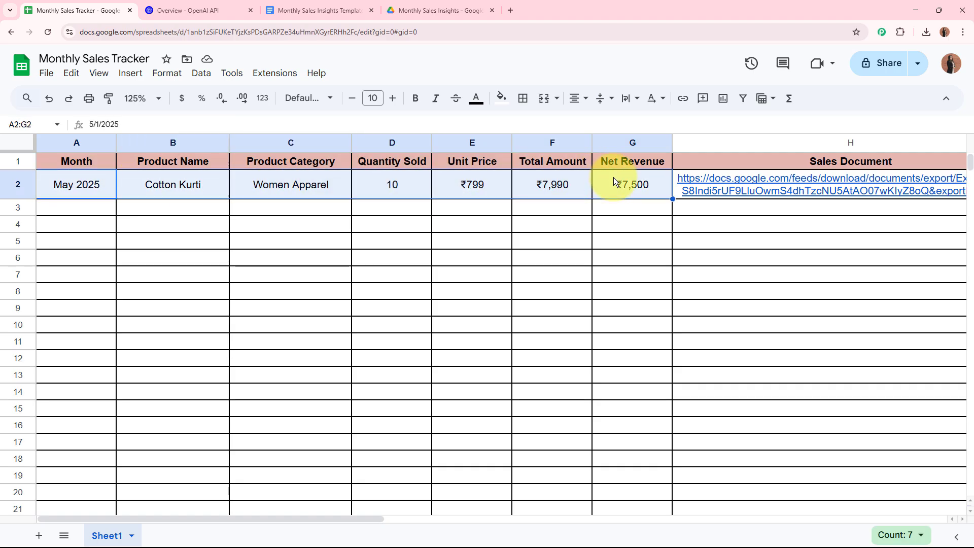
{"action": "left_click", "coordinate": [208, 11]}
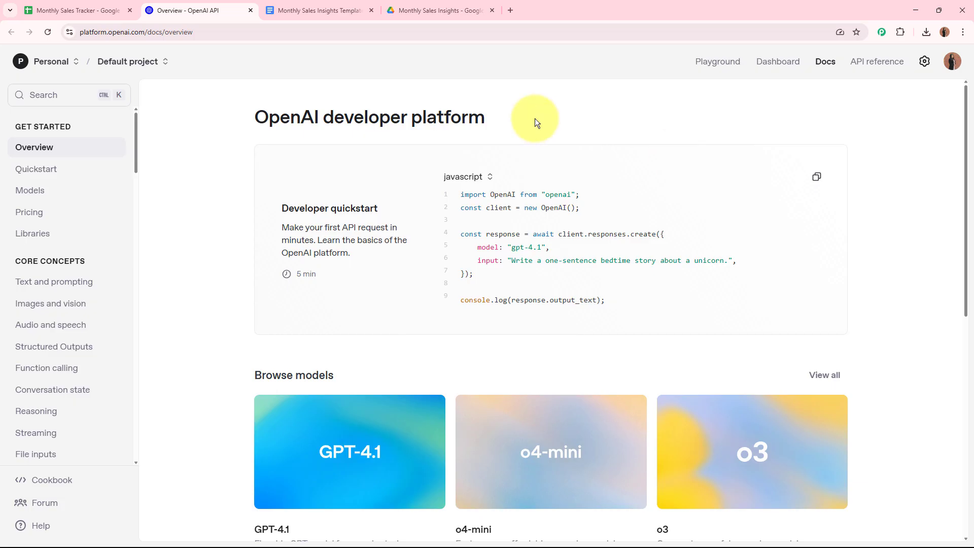
{"action": "left_click", "coordinate": [314, 10]}
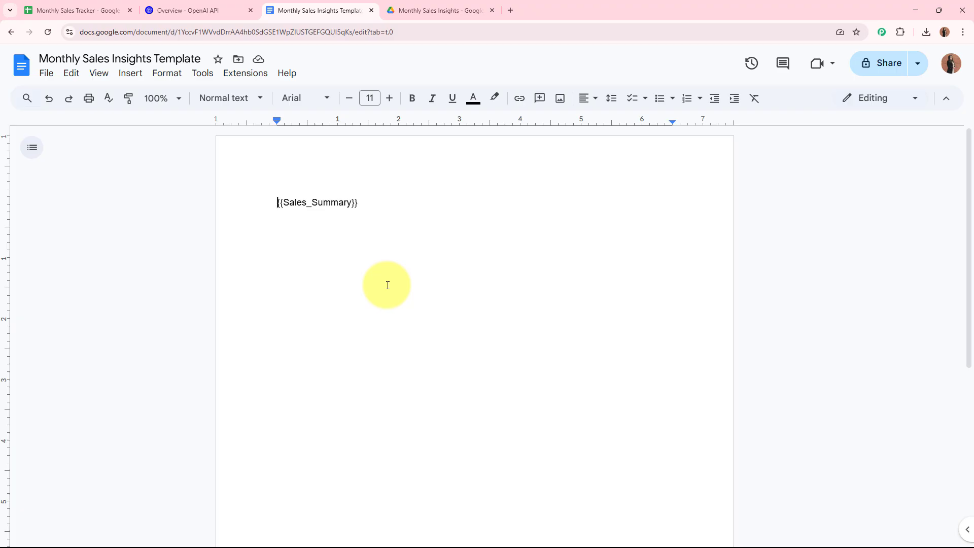
{"action": "left_click", "coordinate": [96, 9]}
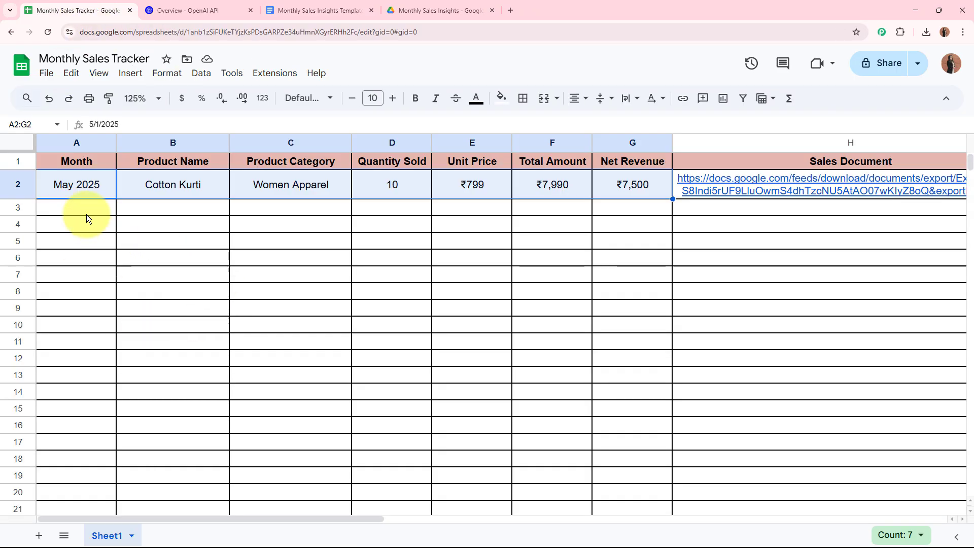
{"action": "left_click", "coordinate": [66, 205]}
{"action": "left_click_drag", "start_coordinate": [66, 208], "coordinate": [640, 223]}
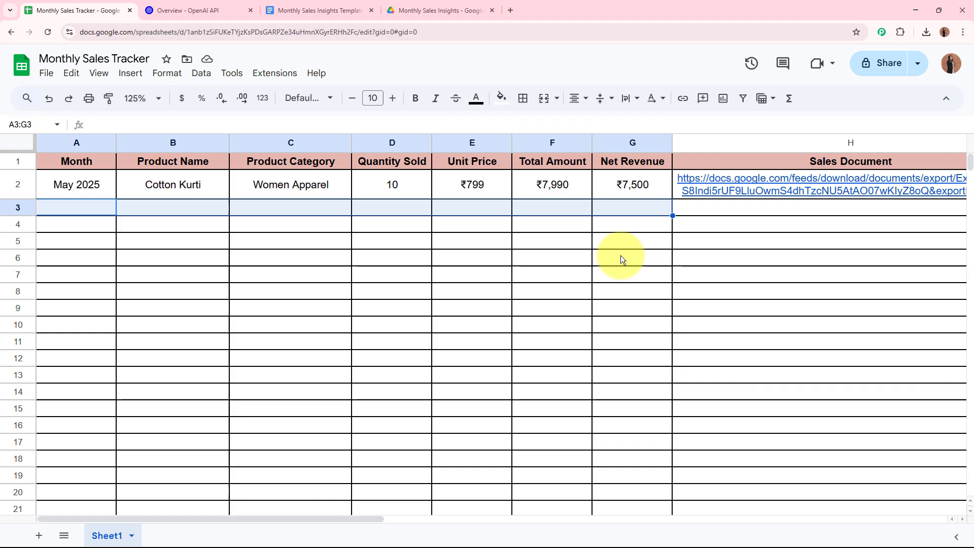
{"action": "left_click", "coordinate": [606, 286]}
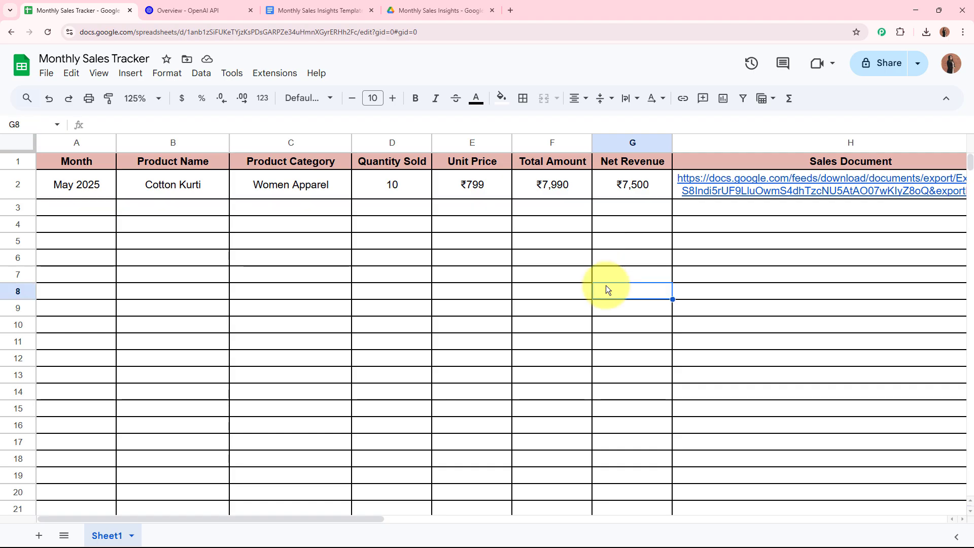
{"action": "left_click", "coordinate": [455, 16]}
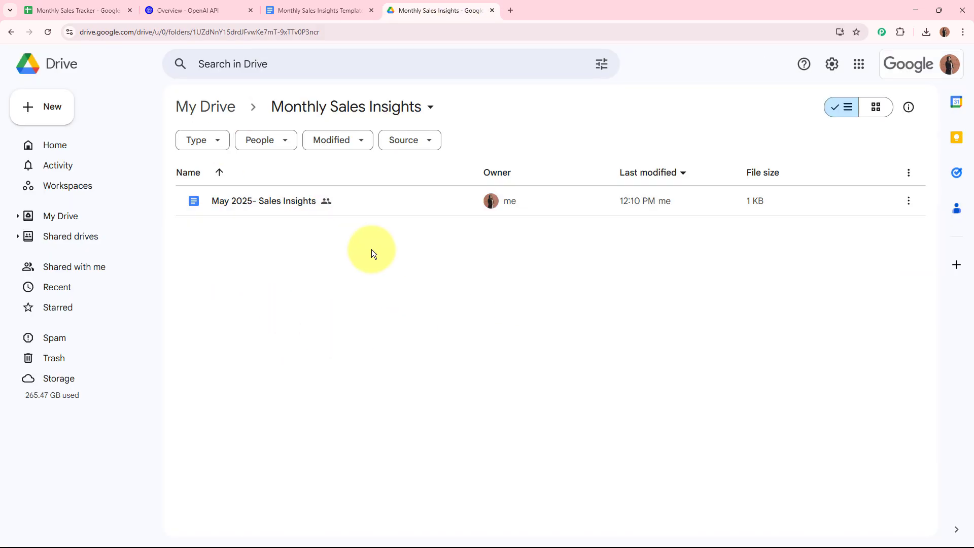
Step: In Monthly Sales Tracker, fill A3:G3 with May 2025, Summer Dress, Women Apparel, 95, ₹1,299, ₹123,405 and ₹117,000
{"action": "left_click", "coordinate": [121, 12]}
{"action": "left_click", "coordinate": [737, 209]}
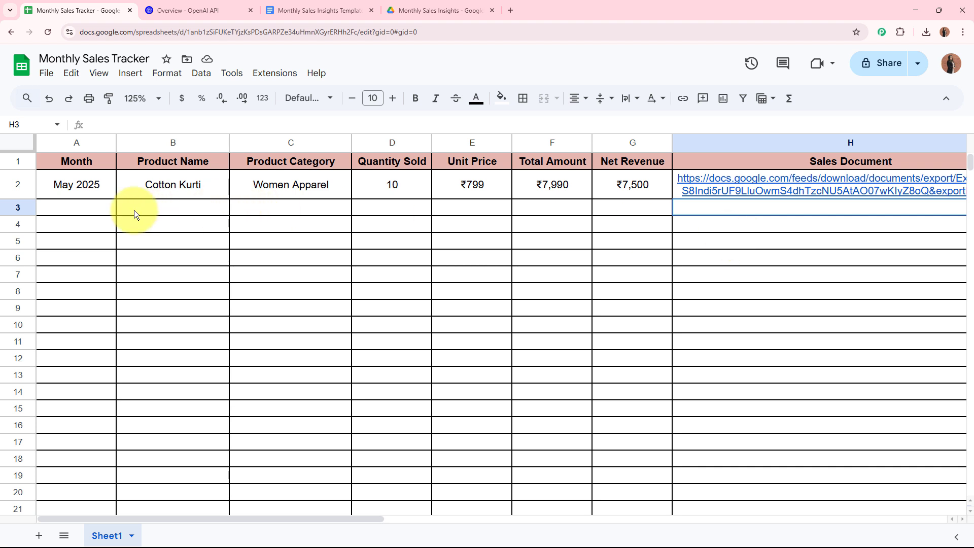
{"action": "left_click_drag", "start_coordinate": [100, 207], "coordinate": [628, 210]}
{"action": "type", "text": "May 2025\tSummer Dress\tWomen Apparel\t95\t₹1,299\t₹123,405\t₹117,000"}
{"action": "left_click", "coordinate": [548, 273]}
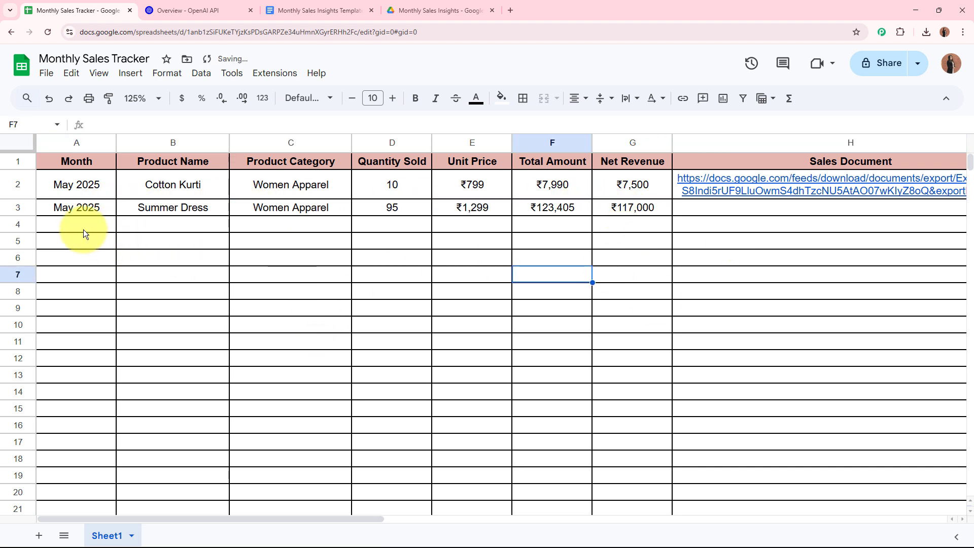
Step: Check each value of the Summer Dress entry in row 3, from Month to Net Revenue, and its Sales Document cell
{"action": "left_click_drag", "start_coordinate": [77, 208], "coordinate": [610, 209]}
{"action": "left_click", "coordinate": [576, 299]}
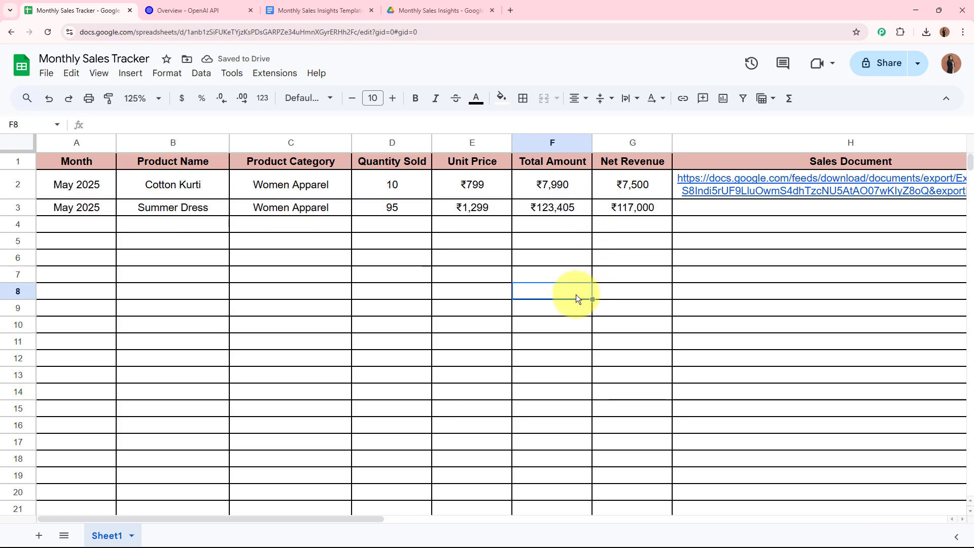
{"action": "left_click", "coordinate": [66, 206]}
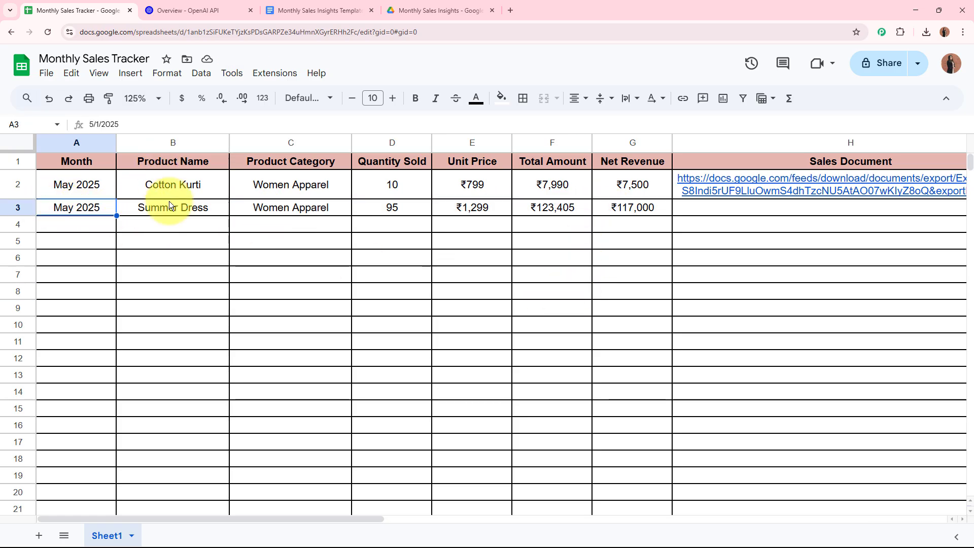
{"action": "left_click", "coordinate": [134, 209]}
{"action": "left_click", "coordinate": [305, 208]}
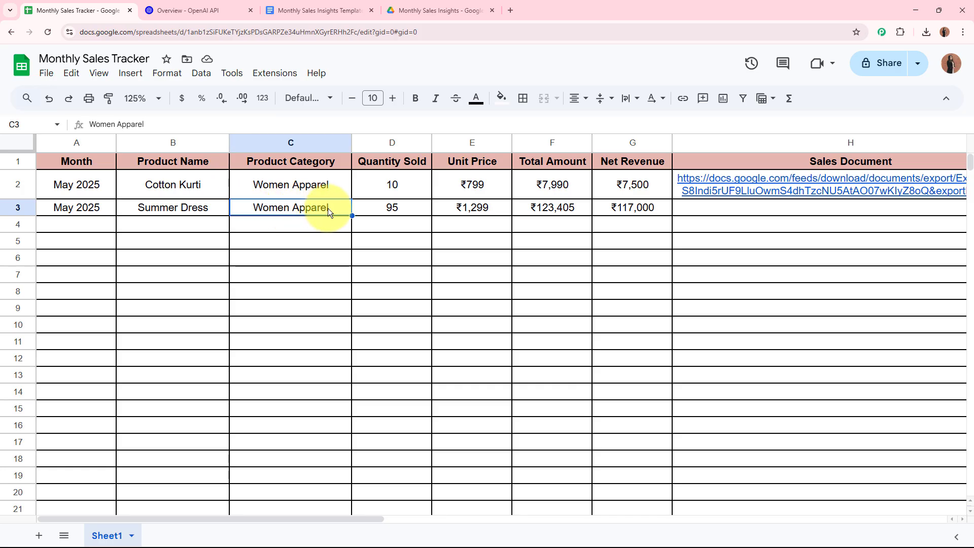
{"action": "left_click", "coordinate": [384, 209]}
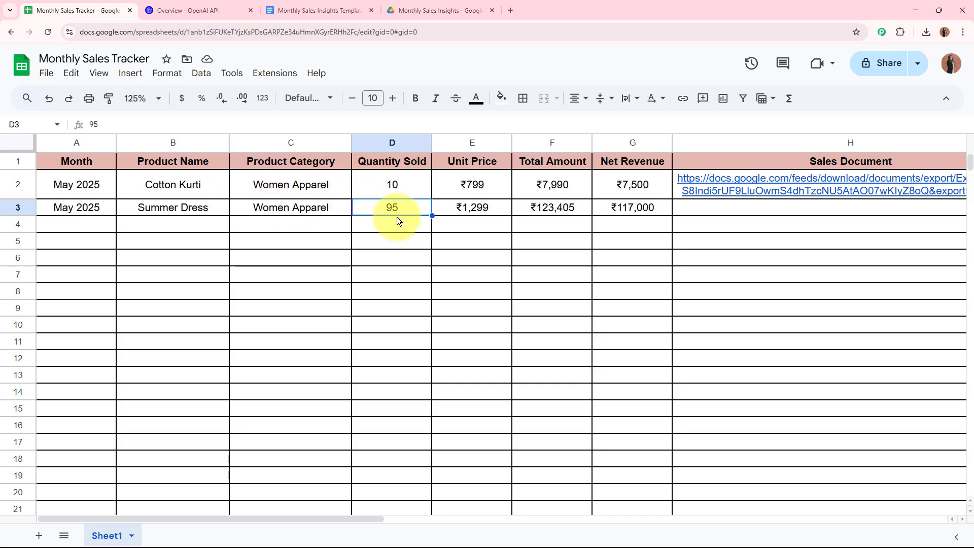
{"action": "left_click", "coordinate": [470, 209]}
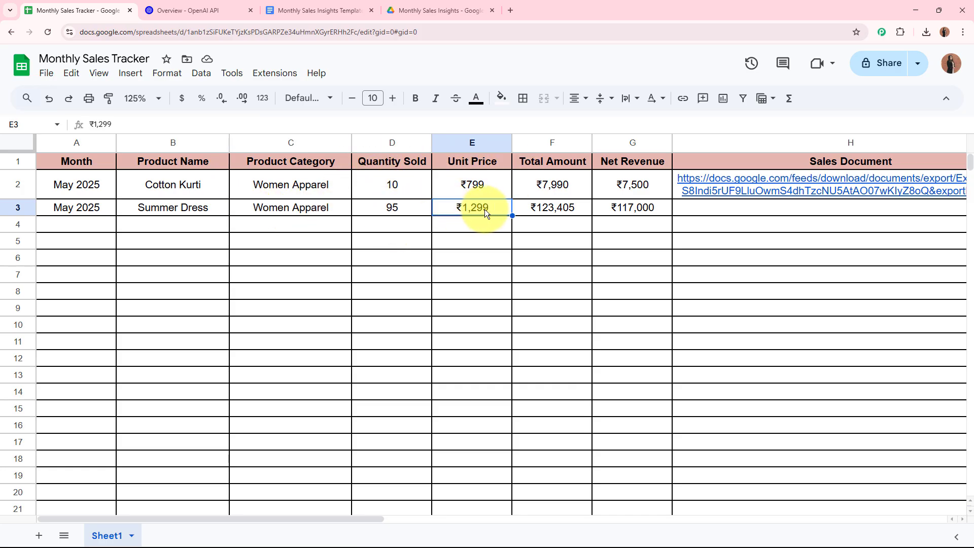
{"action": "left_click", "coordinate": [540, 210]}
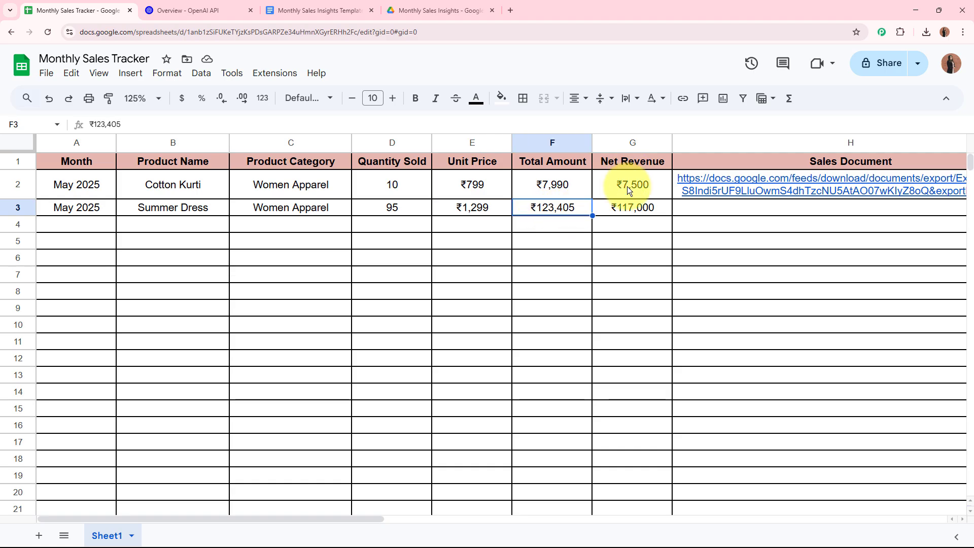
{"action": "left_click", "coordinate": [623, 209]}
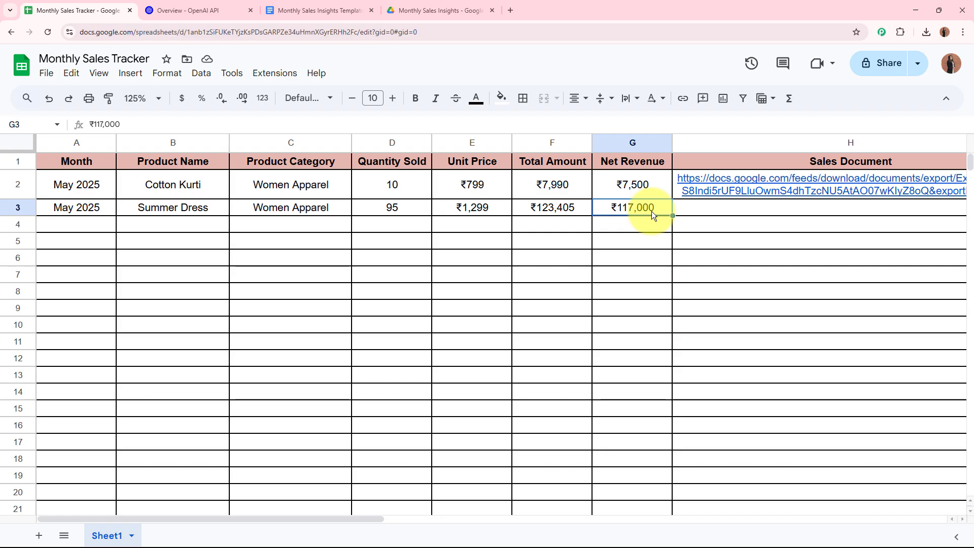
{"action": "left_click_drag", "start_coordinate": [113, 213], "coordinate": [610, 212]}
{"action": "left_click", "coordinate": [584, 261]}
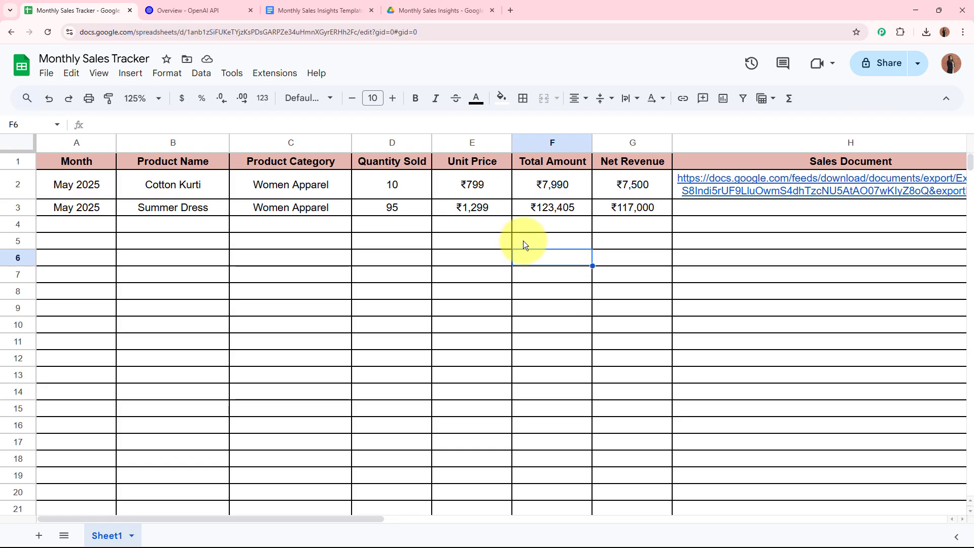
{"action": "left_click", "coordinate": [711, 208]}
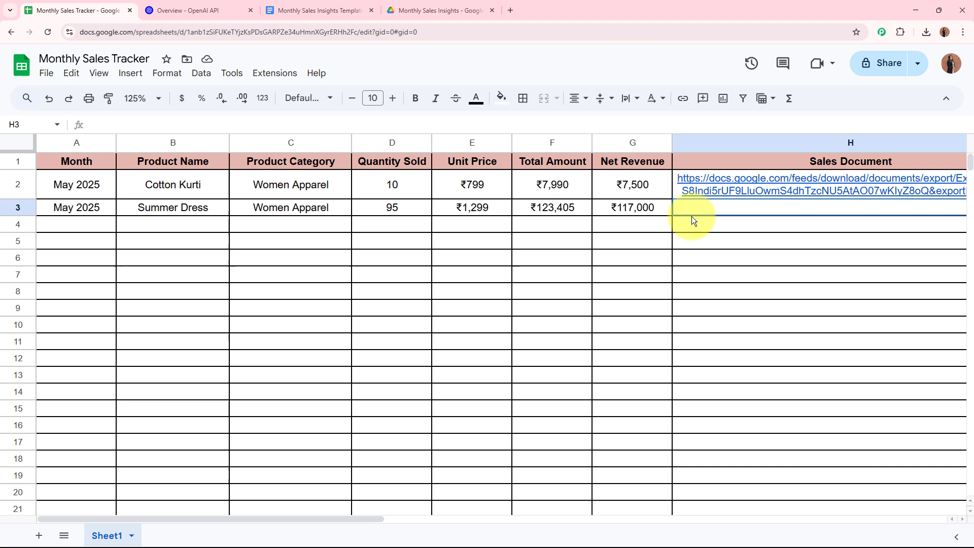
{"action": "left_click", "coordinate": [718, 261]}
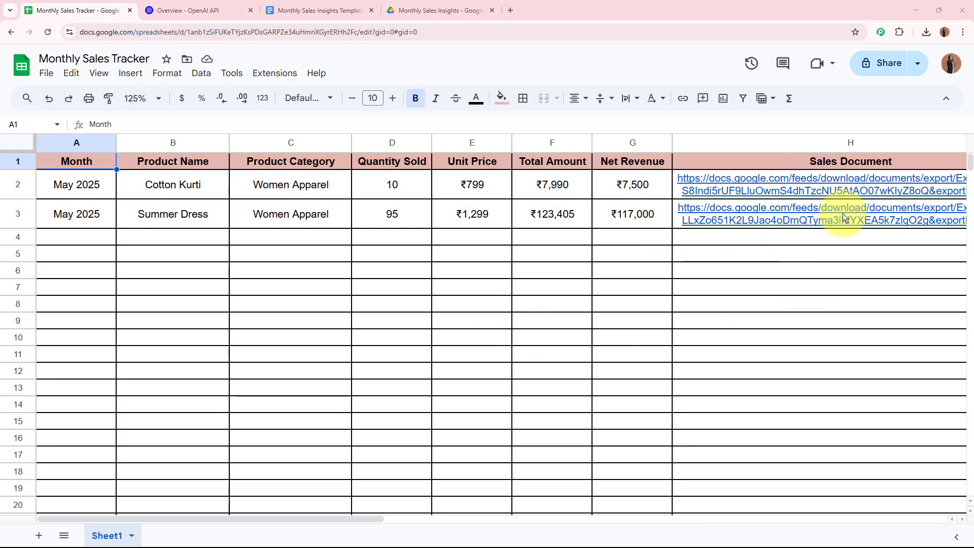
Step: Download the May 2025 sales insights PDF linked in the Summer Dress row's Sales Document cell and open it
{"action": "left_click", "coordinate": [785, 219]}
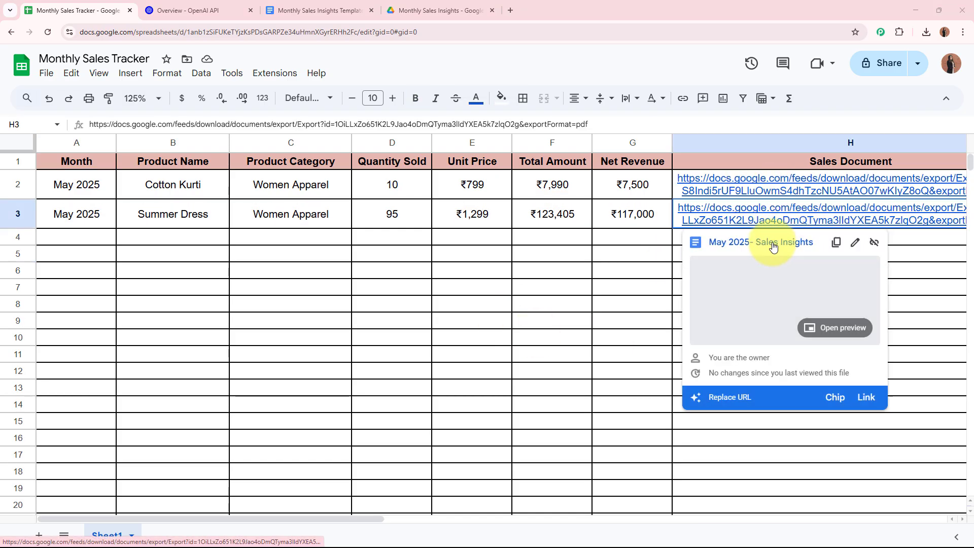
{"action": "left_click", "coordinate": [773, 243]}
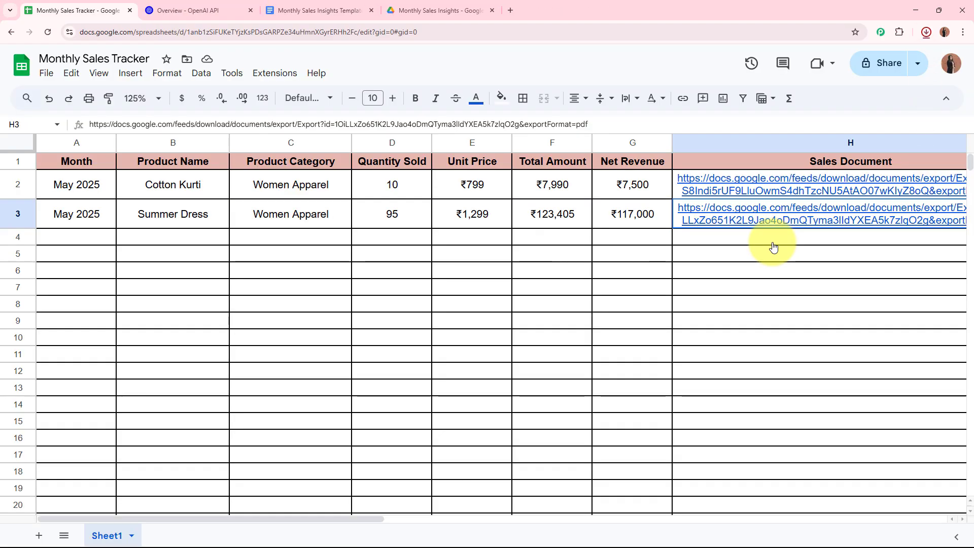
{"action": "left_click", "coordinate": [841, 60]}
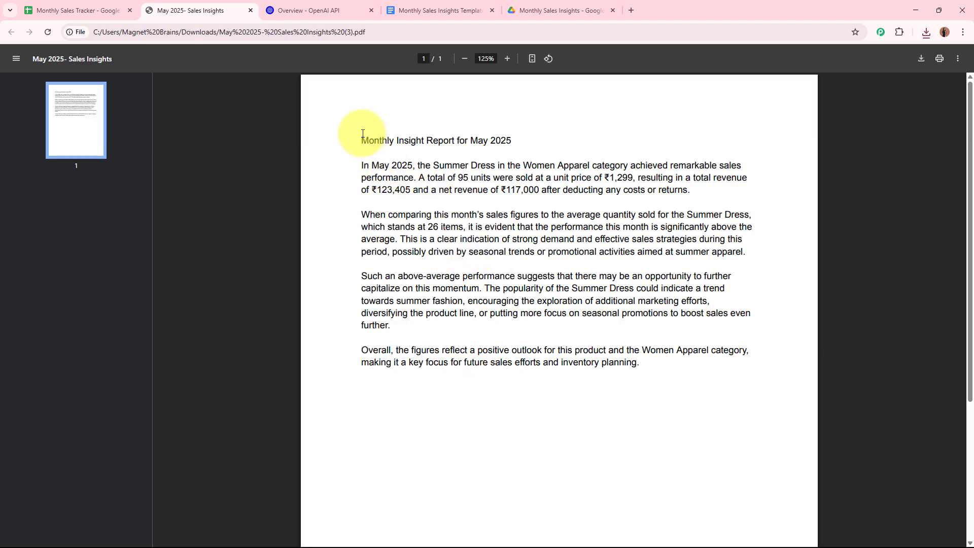
Step: Read the May 2025 insight report, compare it with the Summer Dress row in the tracker, and close the report
{"action": "left_click_drag", "start_coordinate": [360, 140], "coordinate": [500, 168]}
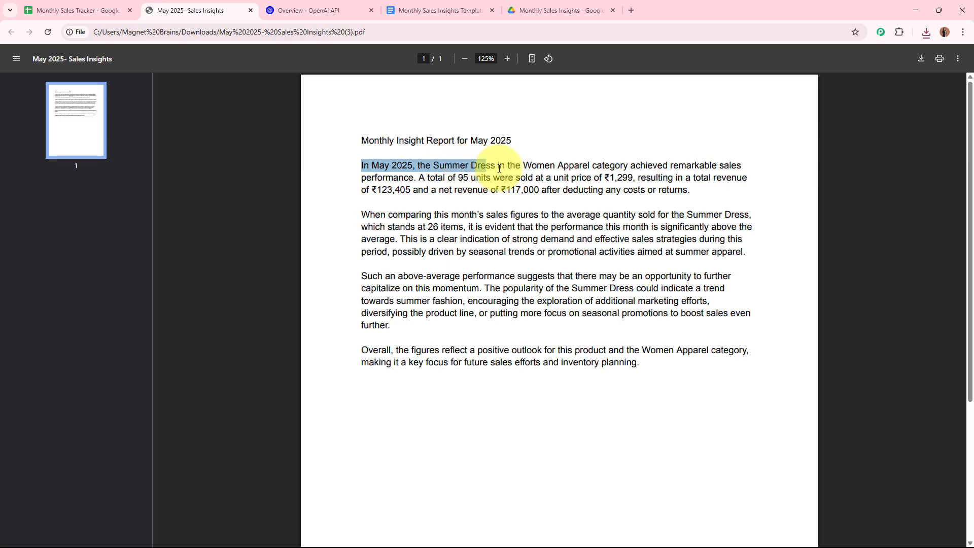
{"action": "left_click", "coordinate": [77, 10]}
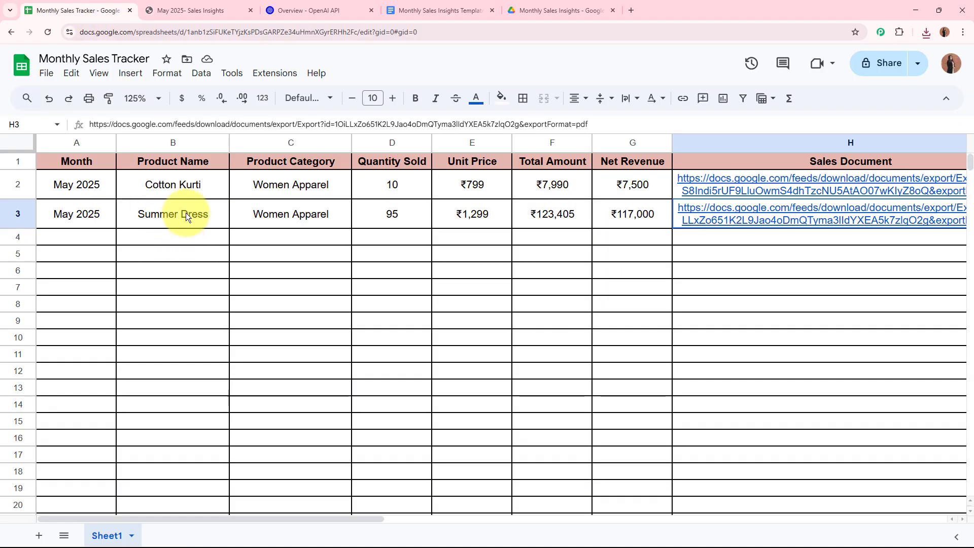
{"action": "left_click", "coordinate": [237, 11]}
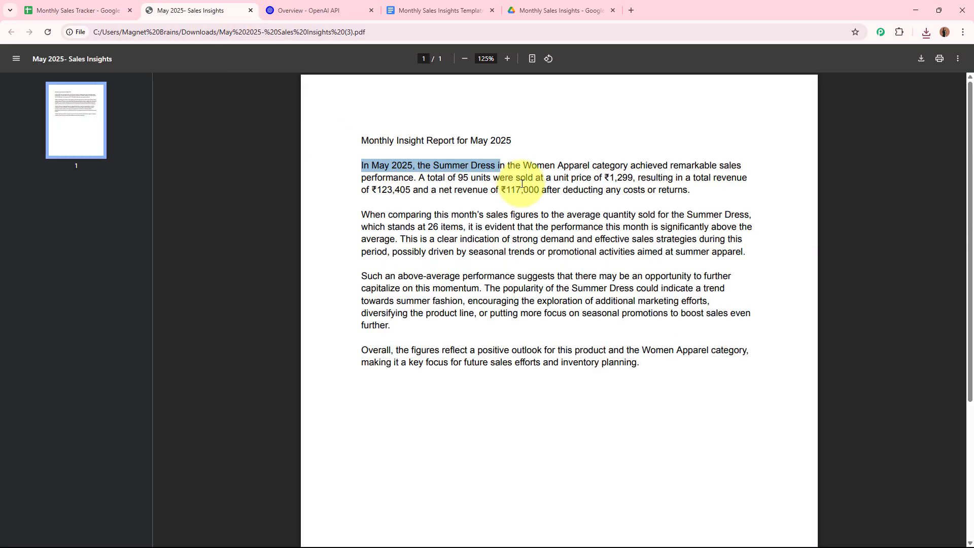
{"action": "left_click_drag", "start_coordinate": [372, 166], "coordinate": [653, 165]}
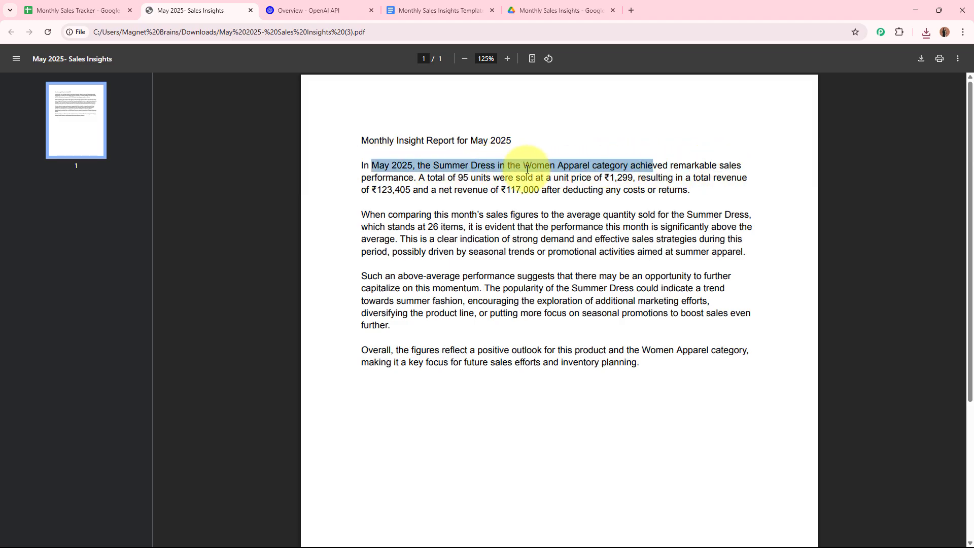
{"action": "left_click_drag", "start_coordinate": [527, 169], "coordinate": [720, 214]}
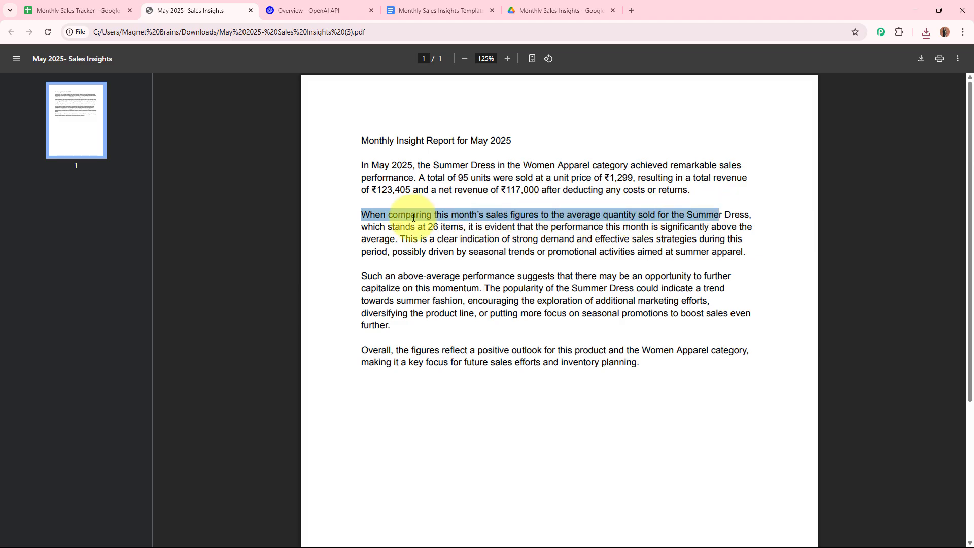
{"action": "left_click_drag", "start_coordinate": [363, 227], "coordinate": [741, 252]}
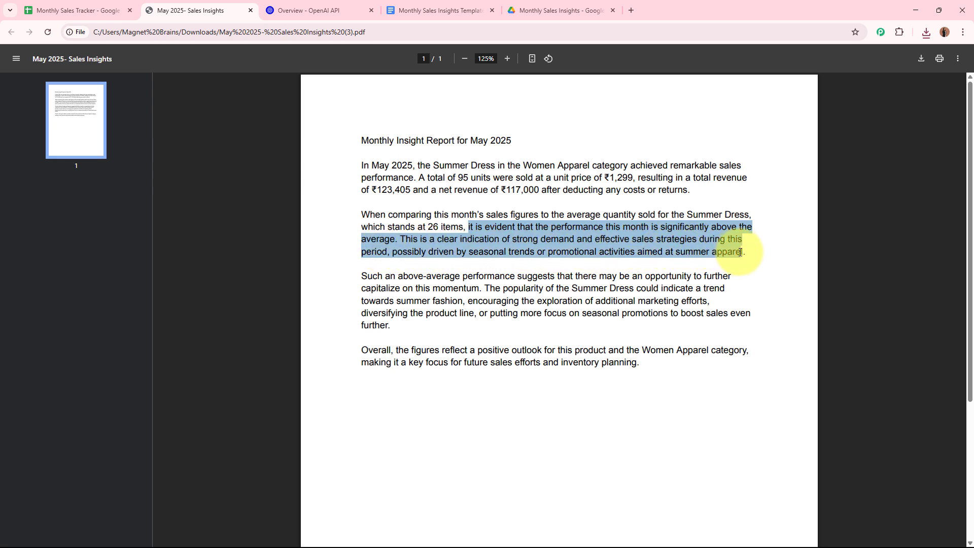
{"action": "left_click", "coordinate": [741, 253]}
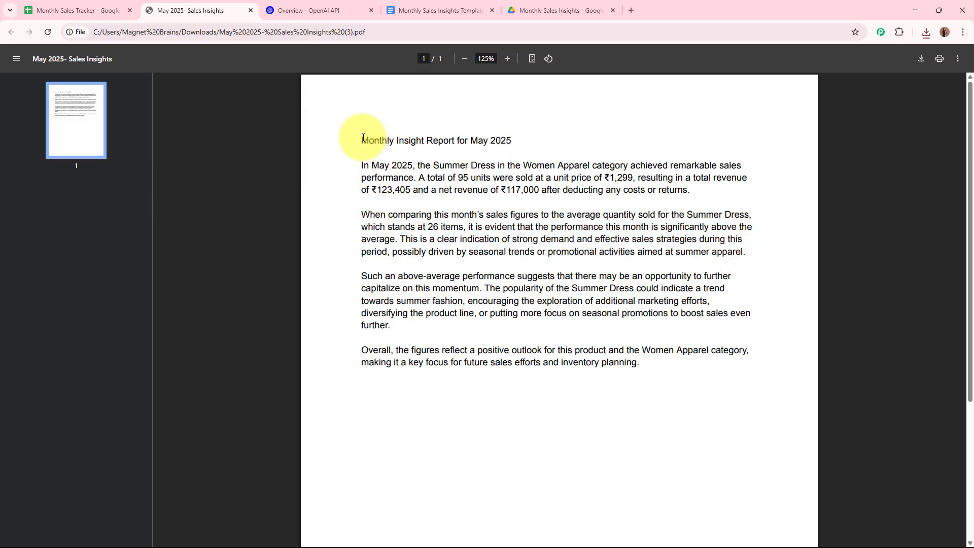
{"action": "left_click_drag", "start_coordinate": [359, 136], "coordinate": [681, 354]}
{"action": "left_click", "coordinate": [661, 333]}
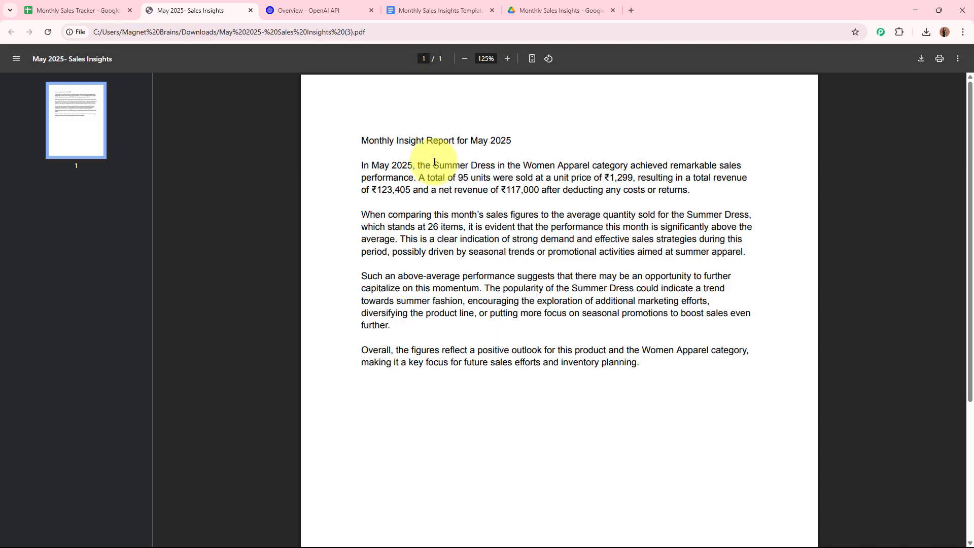
{"action": "left_click", "coordinate": [251, 10]}
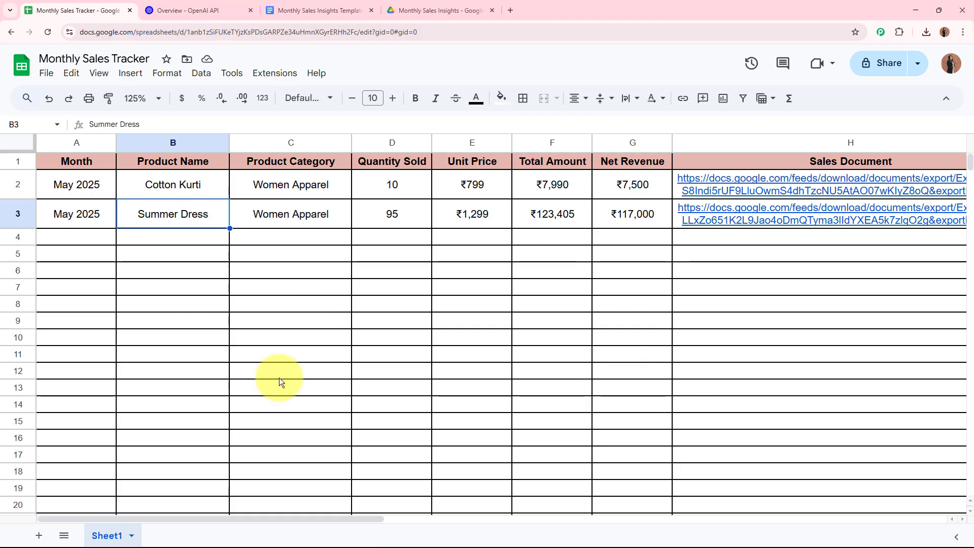
{"action": "left_click", "coordinate": [115, 237]}
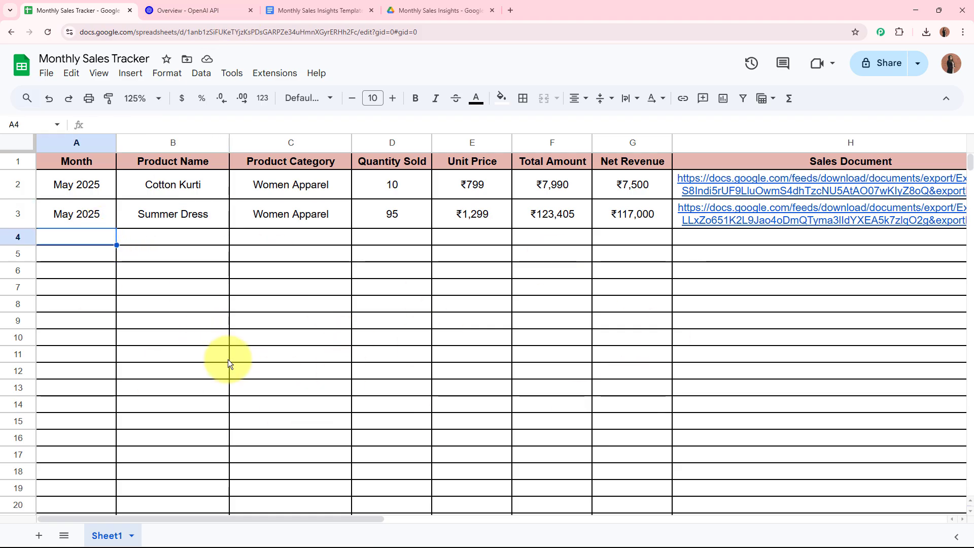
{"action": "left_click", "coordinate": [509, 4]}
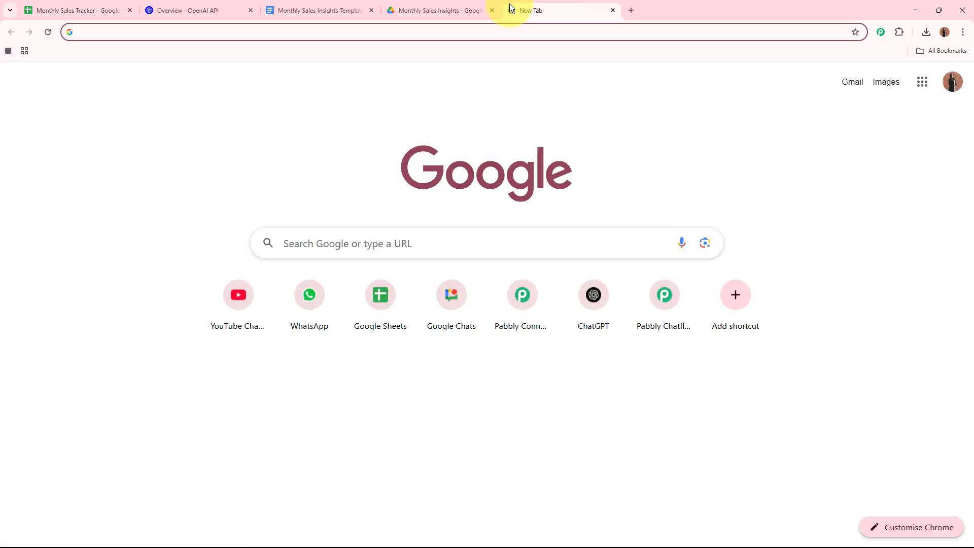
{"action": "type", "text": "www.pabbl"}
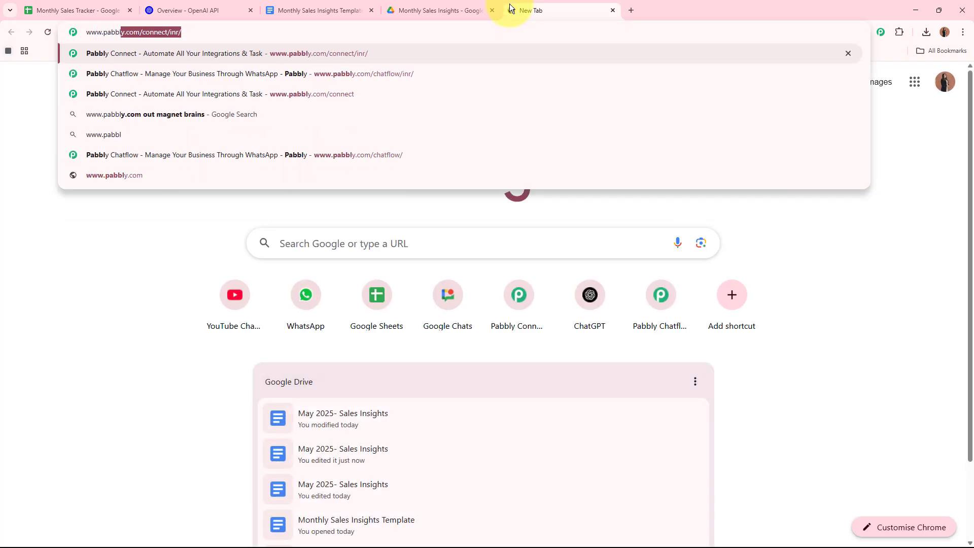
{"action": "type", "text": "y.com"}
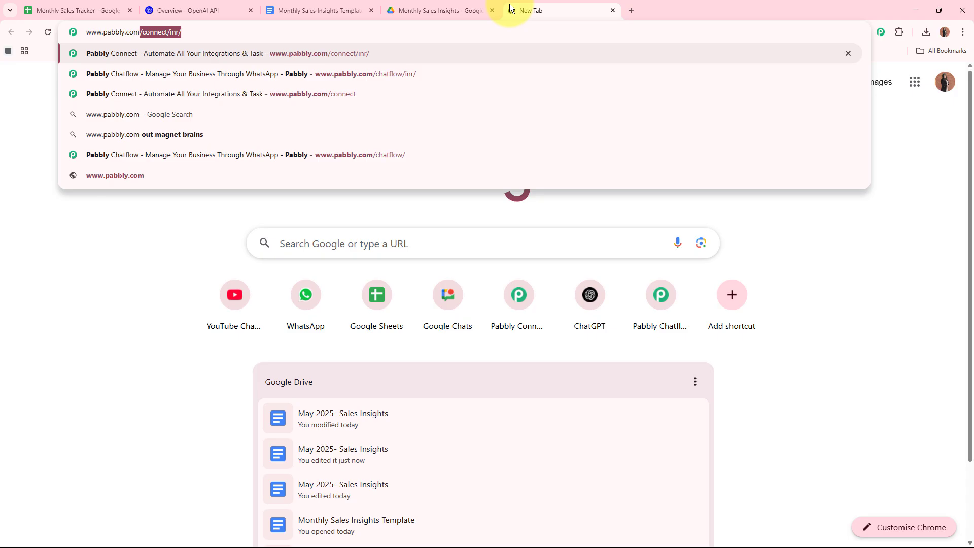
{"action": "type", "text": "/connect"}
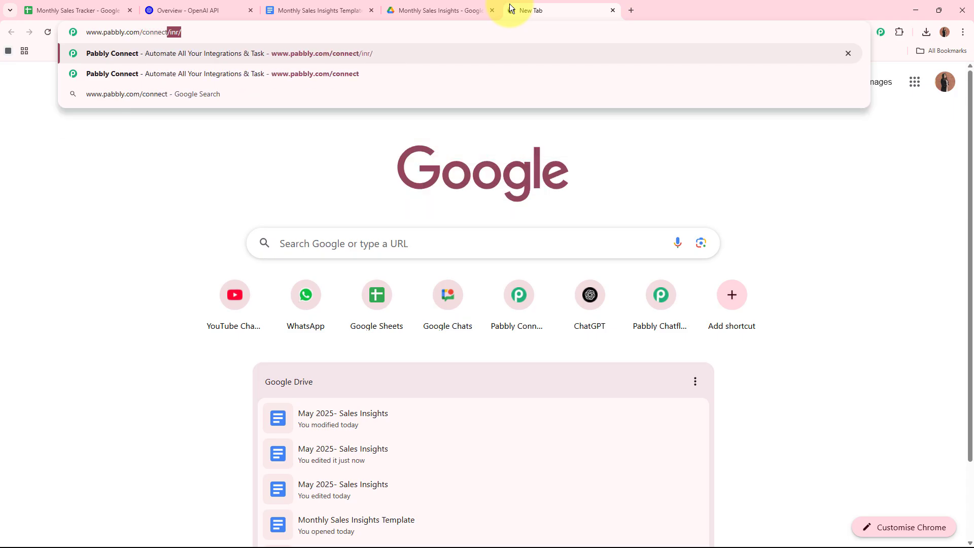
{"action": "key", "text": "Return"}
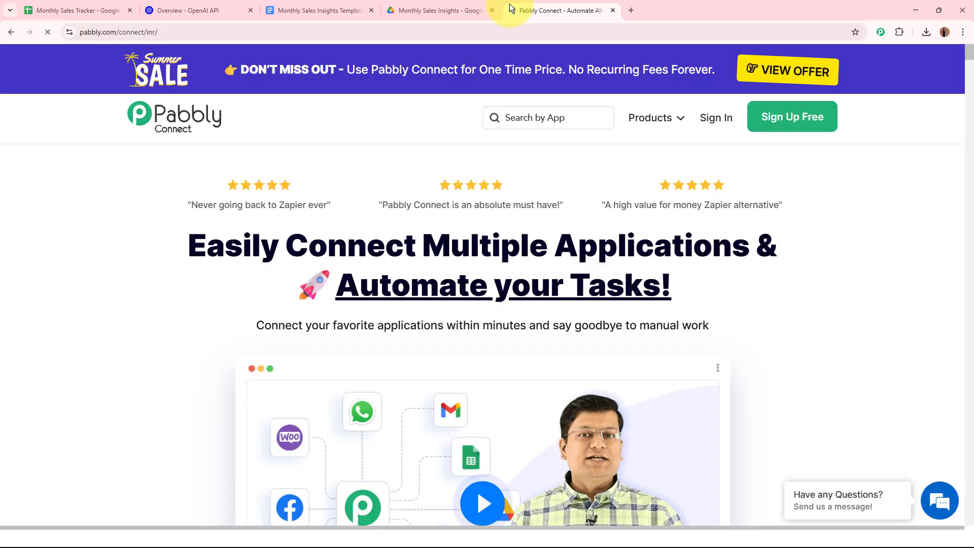
{"action": "left_click_drag", "start_coordinate": [569, 4], "coordinate": [76, 7]}
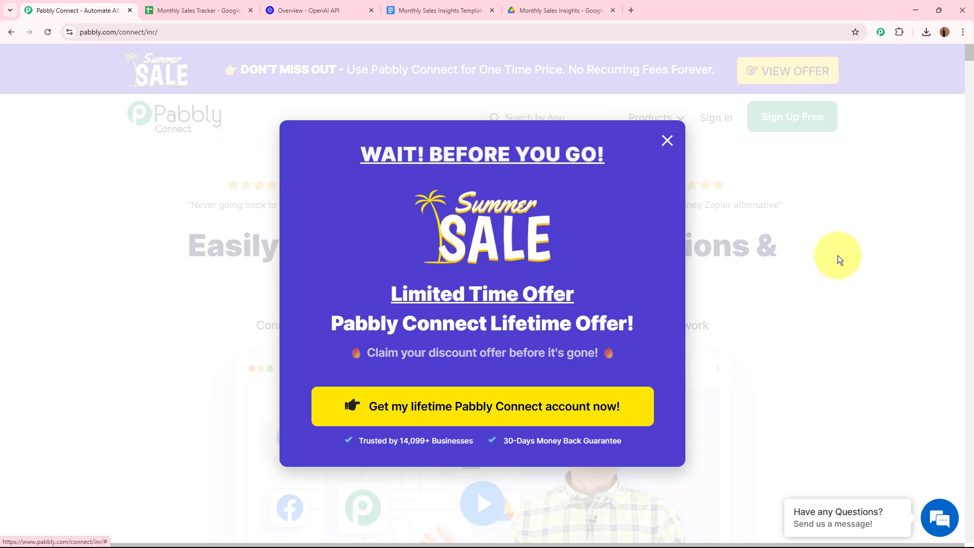
{"action": "left_click", "coordinate": [855, 242]}
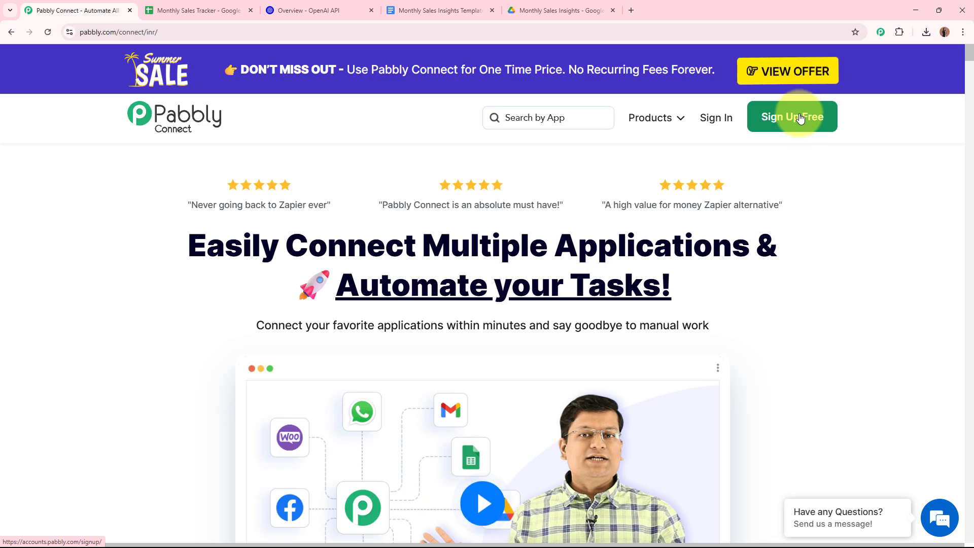
Step: Sign in to Pabbly and open Pabbly Connect from the All Pabbly Apps page
{"action": "left_click", "coordinate": [710, 118]}
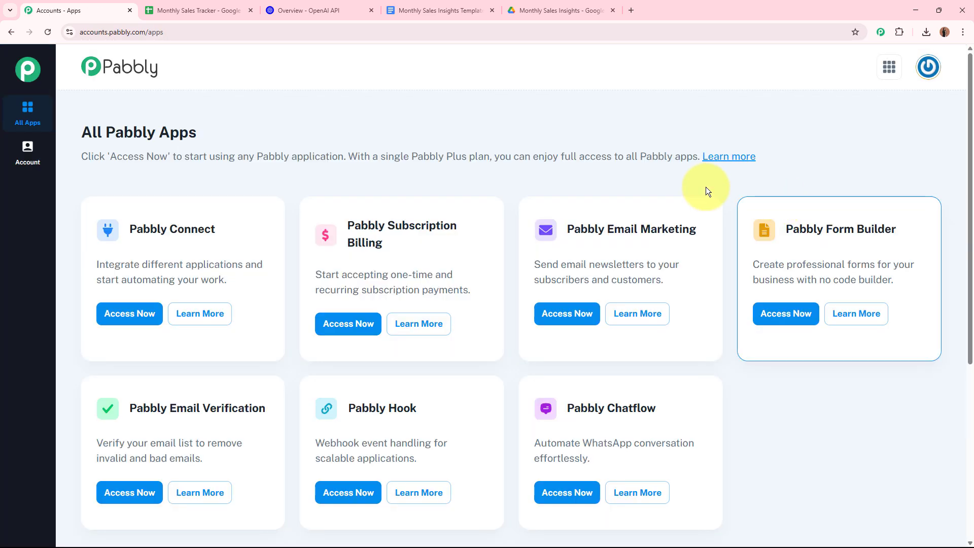
{"action": "left_click_drag", "start_coordinate": [76, 130], "coordinate": [269, 132]}
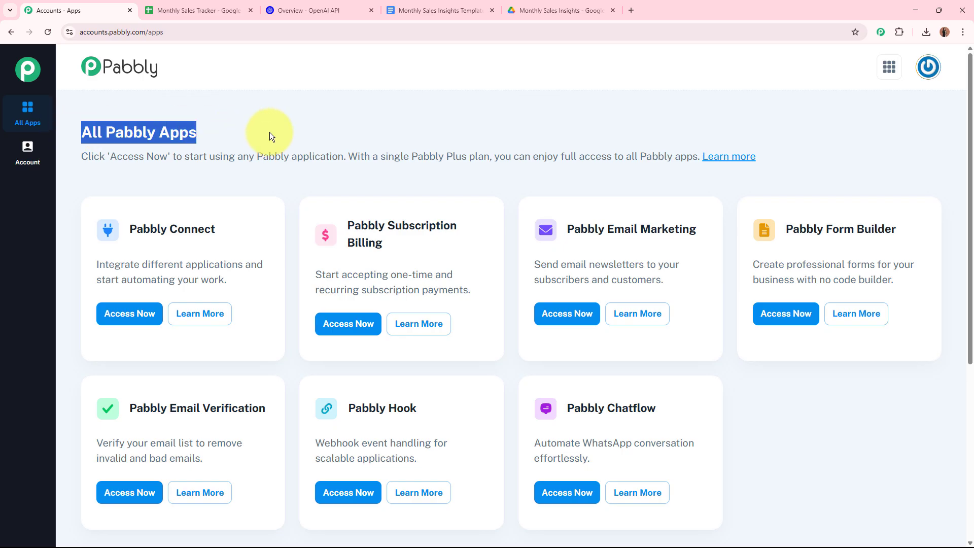
{"action": "left_click", "coordinate": [445, 129]}
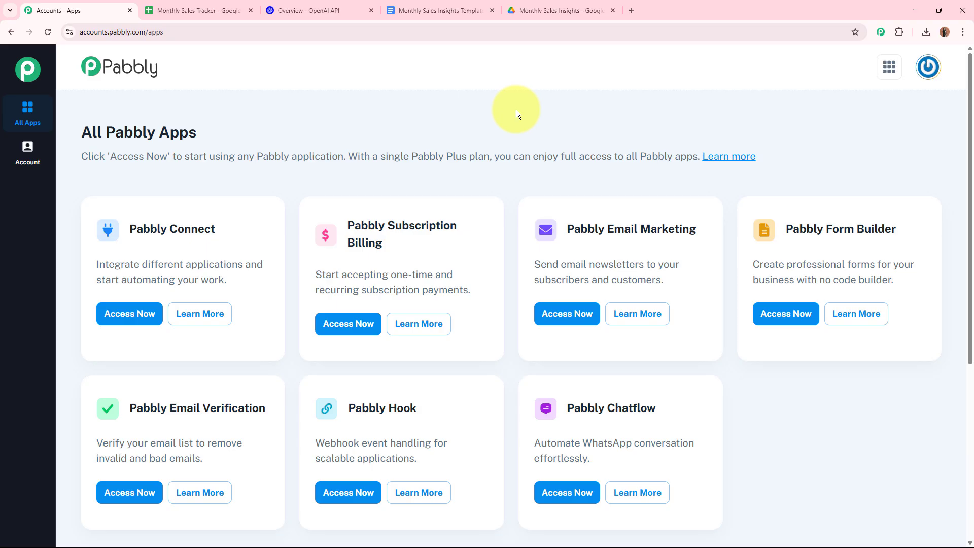
{"action": "left_click_drag", "start_coordinate": [126, 228], "coordinate": [237, 227]}
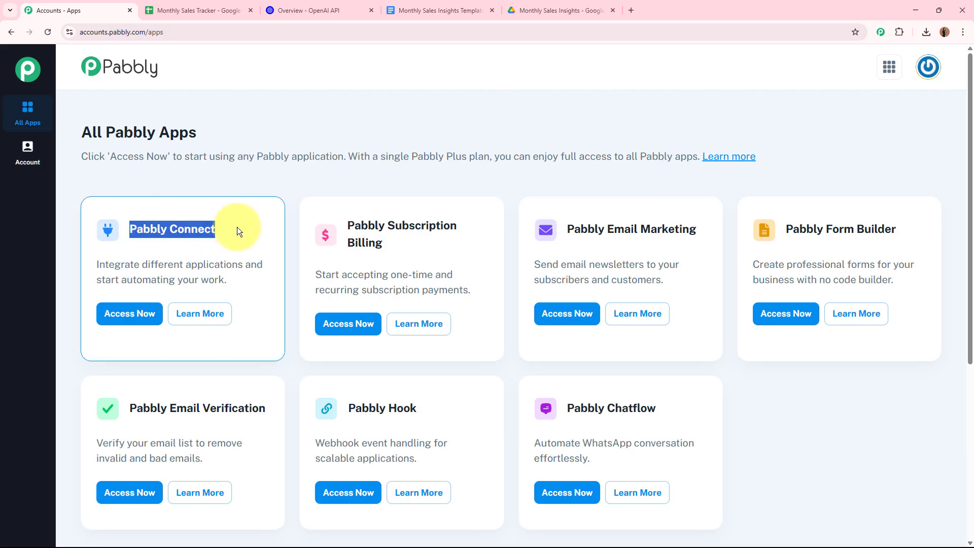
{"action": "left_click", "coordinate": [257, 159]}
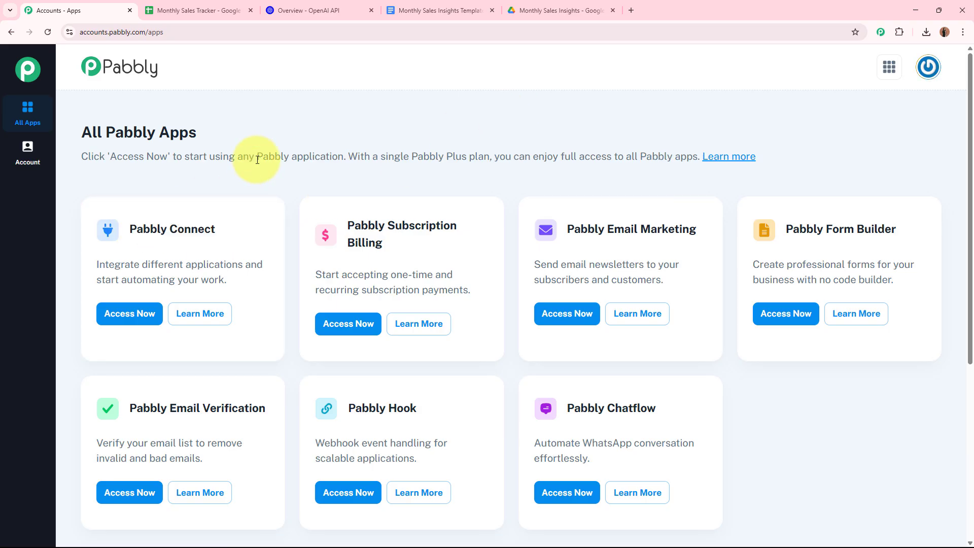
{"action": "left_click", "coordinate": [130, 313]}
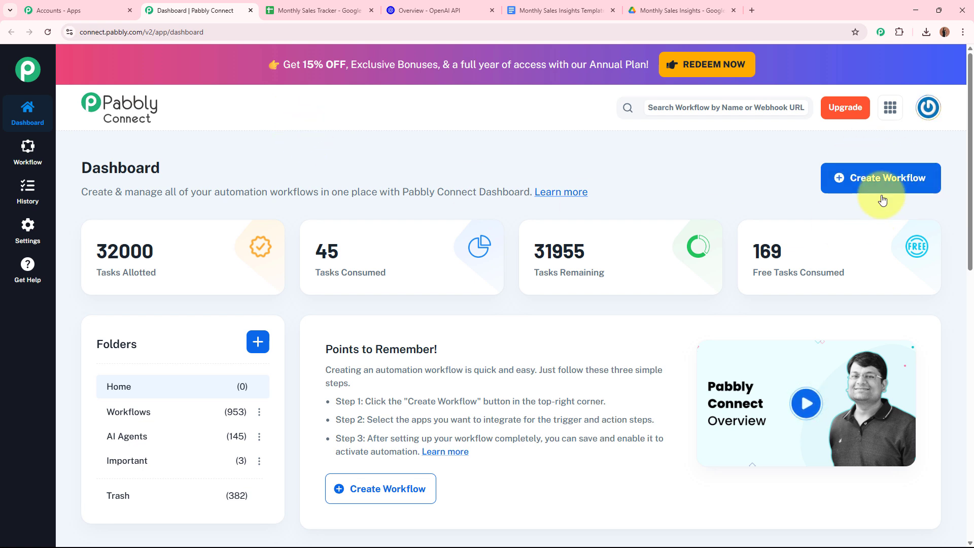
Step: Create a workflow named "AI Agent to Auto-Generate Monthly Sales Insights" in the AI Agents folder
{"action": "left_click", "coordinate": [903, 184]}
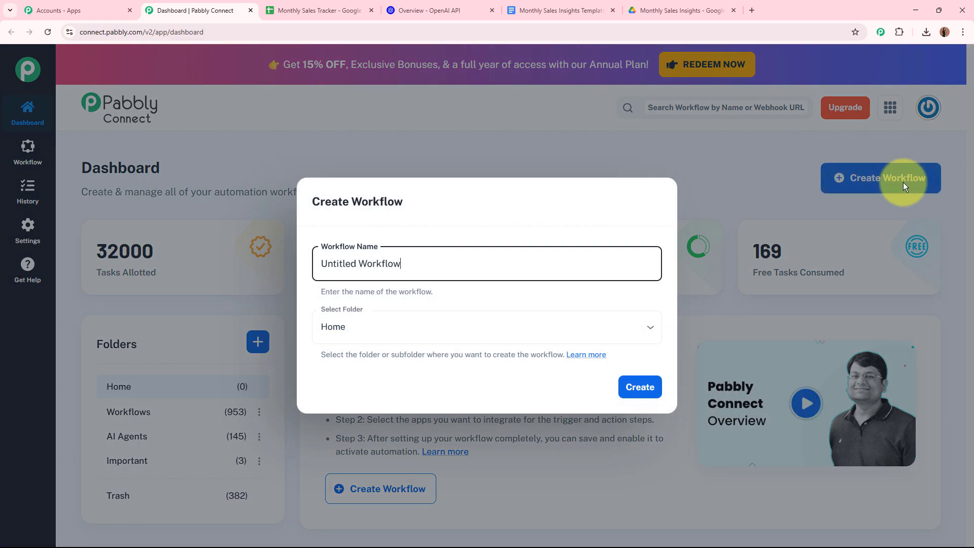
{"action": "left_click_drag", "start_coordinate": [421, 268], "coordinate": [256, 266]}
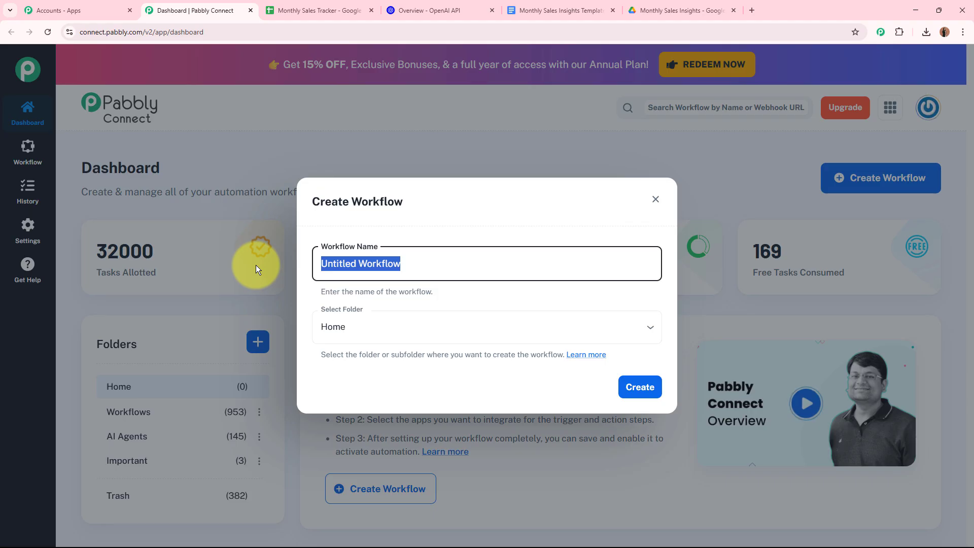
{"action": "type", "text": "AI Agent to Auto-Generate Monthly Sales Insights"}
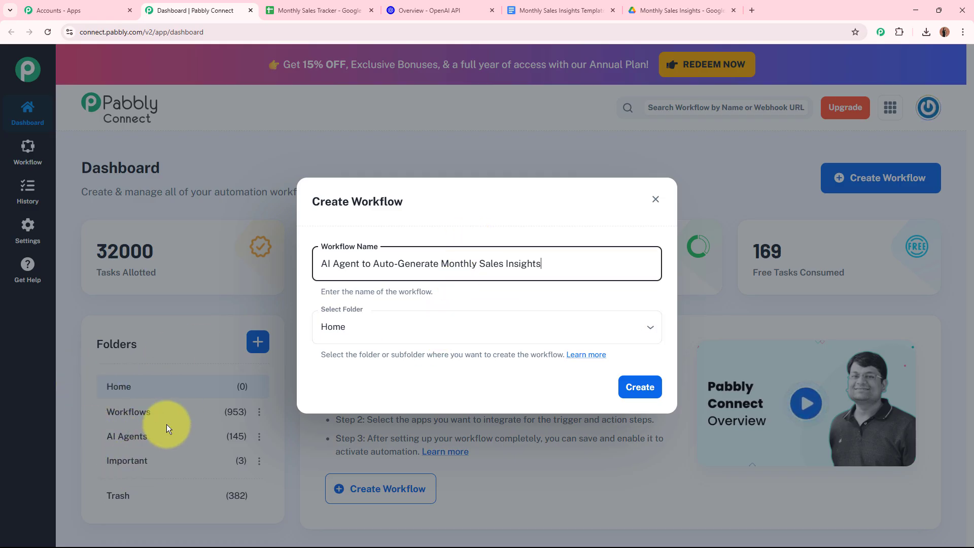
{"action": "left_click", "coordinate": [398, 331]}
{"action": "left_click", "coordinate": [364, 411]}
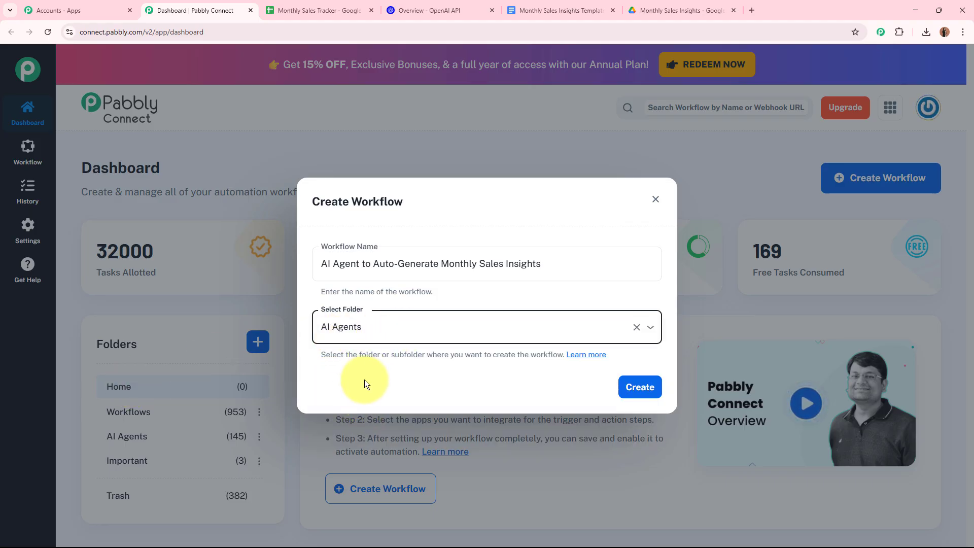
{"action": "left_click", "coordinate": [644, 384]}
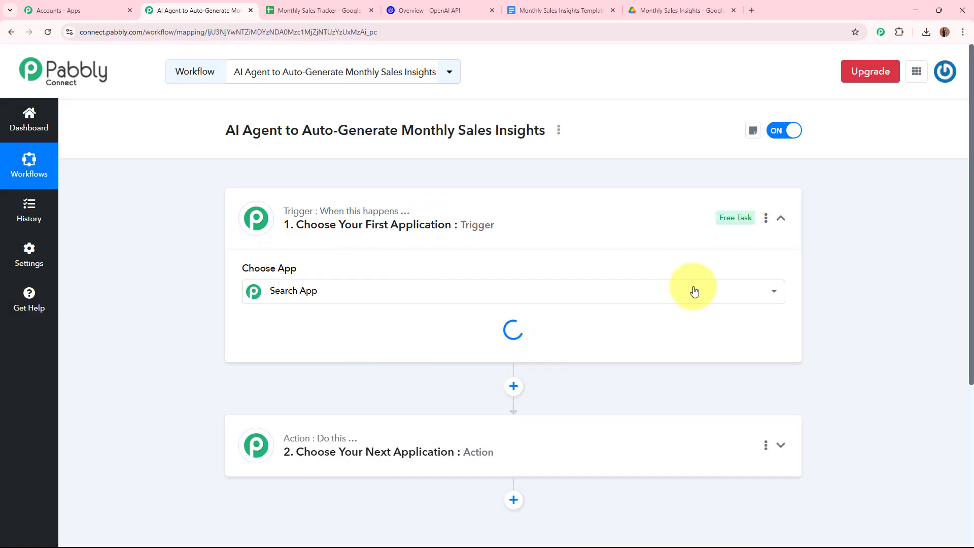
Step: Choose Google Sheets as the workflow's trigger application
{"action": "left_click", "coordinate": [354, 238]}
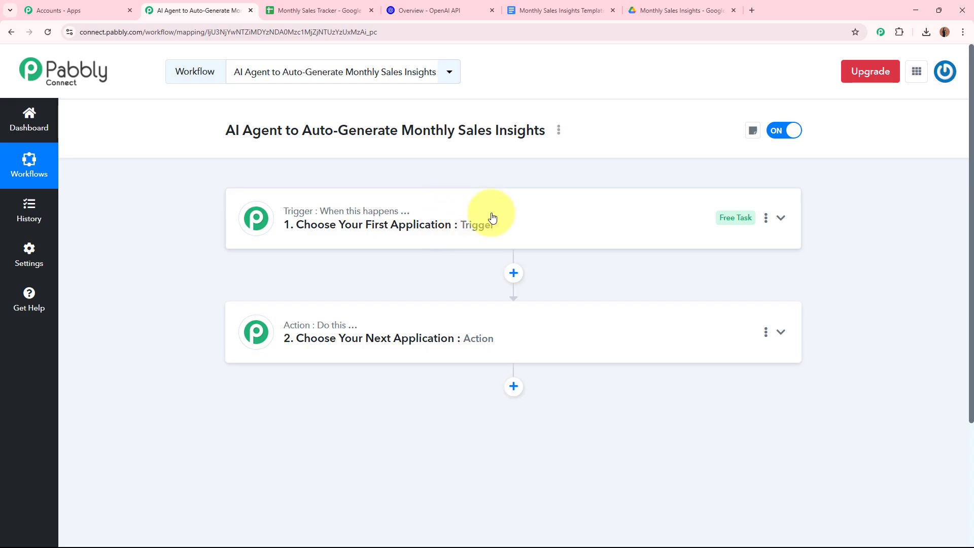
{"action": "left_click", "coordinate": [554, 223]}
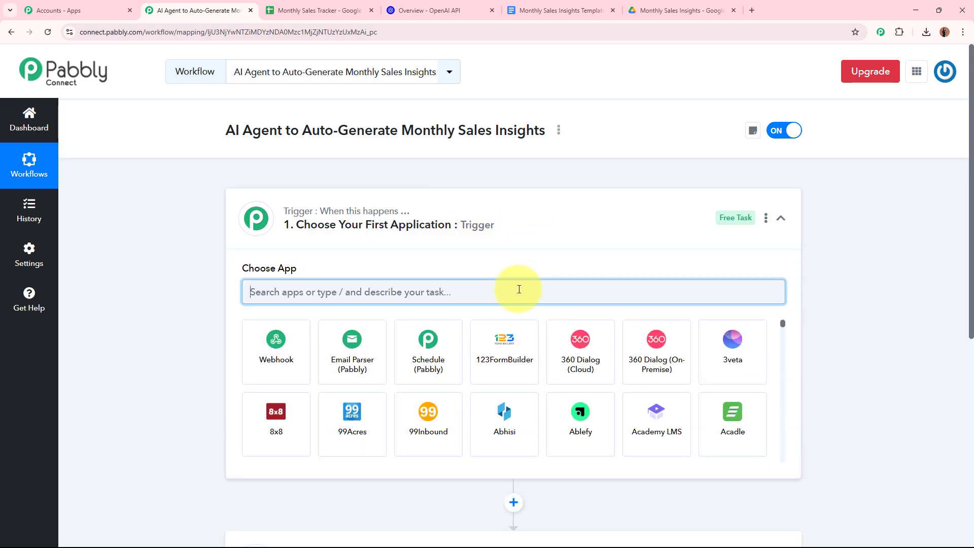
{"action": "type", "text": "G"}
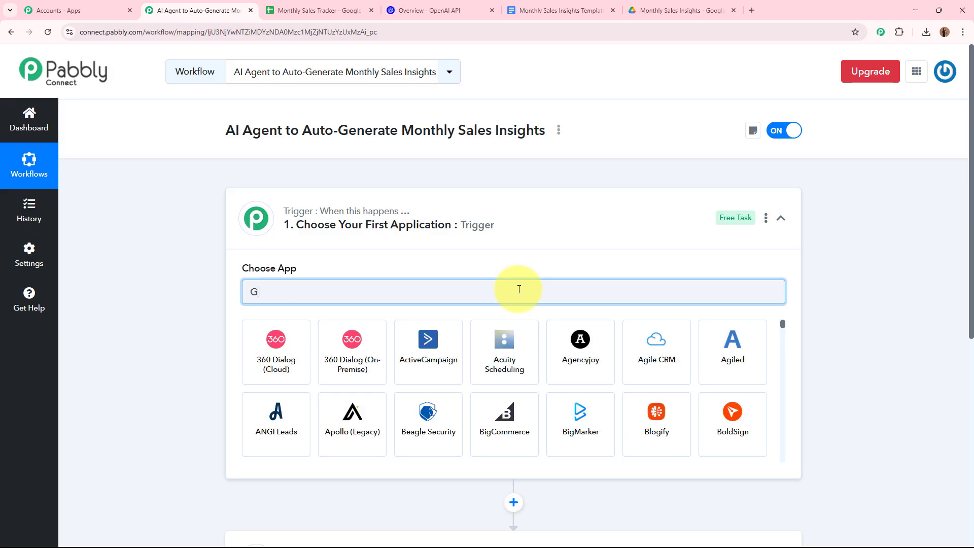
{"action": "type", "text": "oogle"}
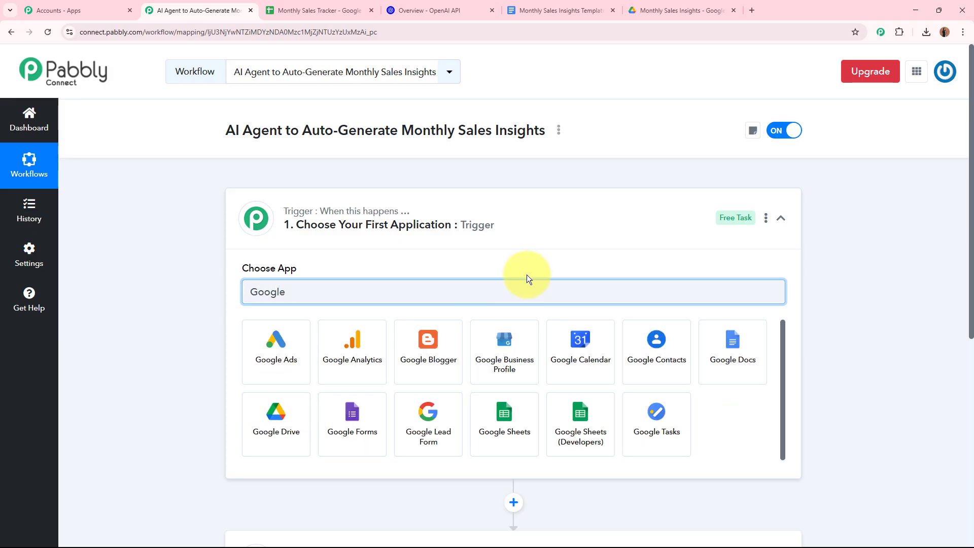
{"action": "left_click", "coordinate": [500, 424]}
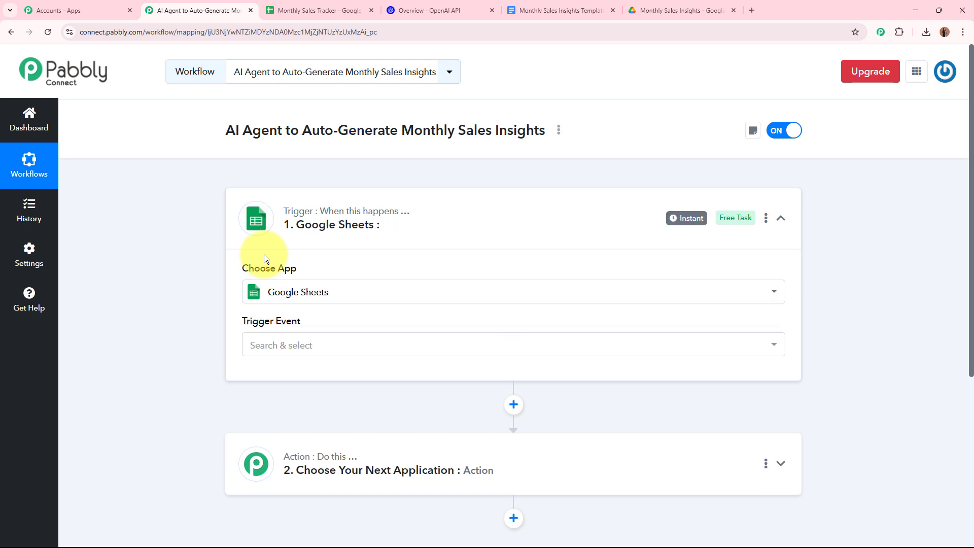
Step: Check the empty row 4 of Monthly Sales Tracker and set the workflow's trigger event to New or Updated Spreadsheet Row
{"action": "left_click", "coordinate": [314, 11]}
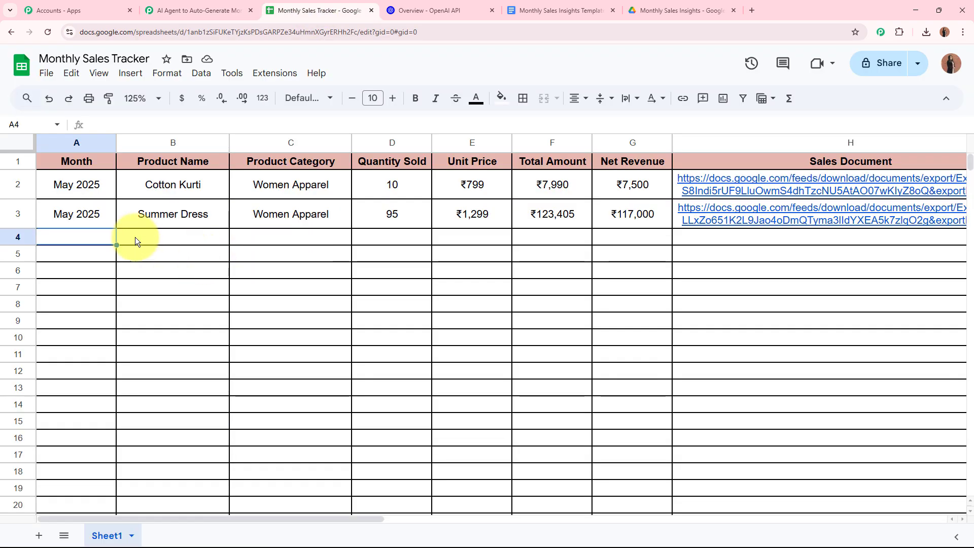
{"action": "left_click_drag", "start_coordinate": [227, 245], "coordinate": [615, 240]}
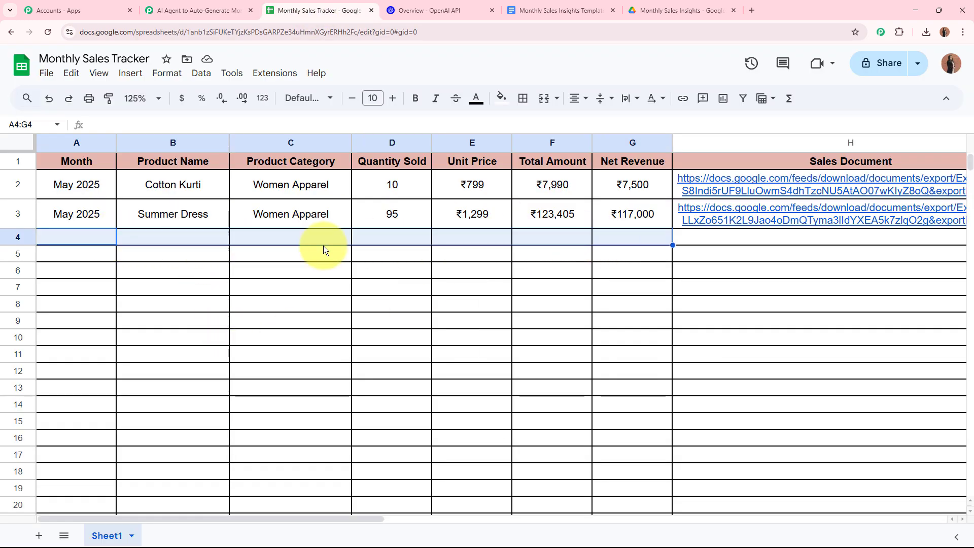
{"action": "left_click", "coordinate": [198, 10]}
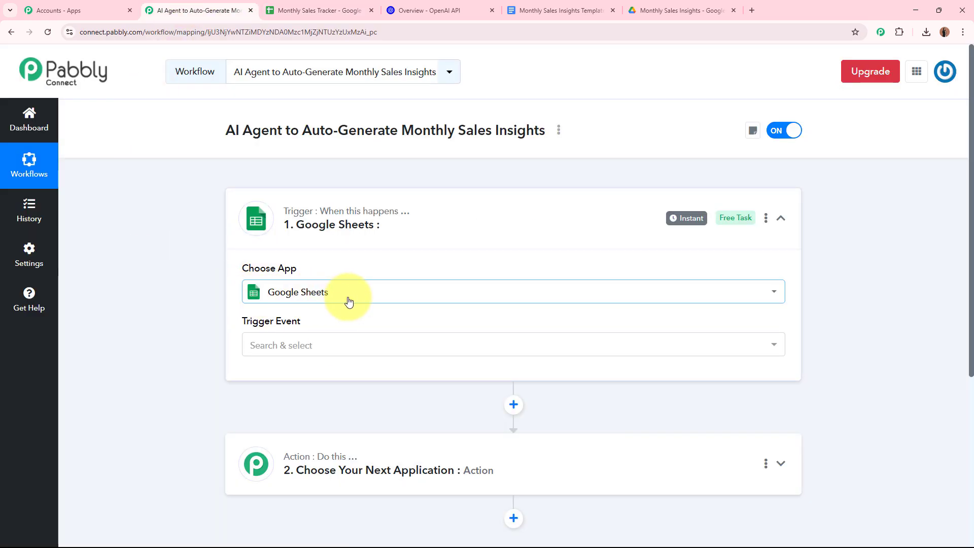
{"action": "left_click", "coordinate": [325, 348]}
{"action": "left_click", "coordinate": [285, 406]}
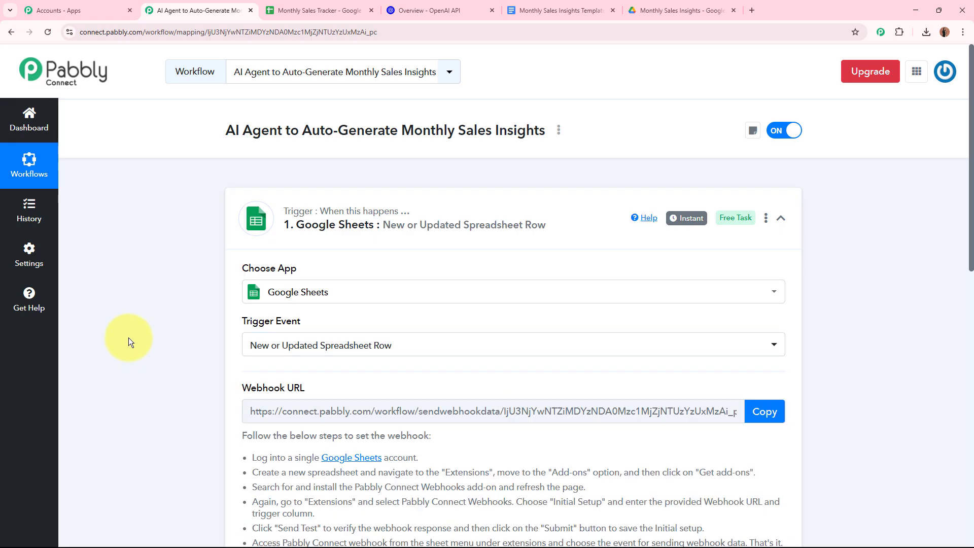
Step: Review the trigger's webhook setup instructions and copy its Webhook URL
{"action": "scroll", "coordinate": [129, 336], "scroll_direction": "down", "scroll_amount": 4}
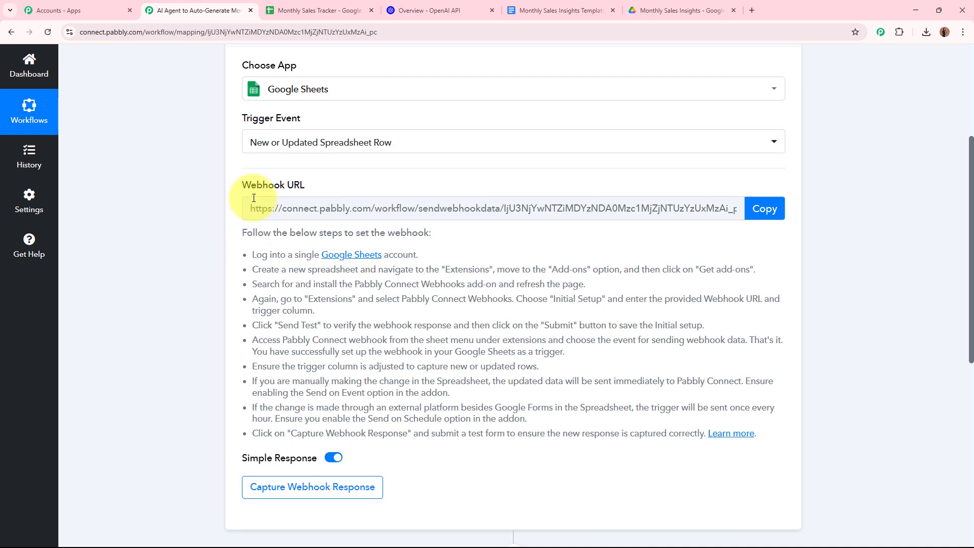
{"action": "left_click_drag", "start_coordinate": [243, 185], "coordinate": [305, 187]}
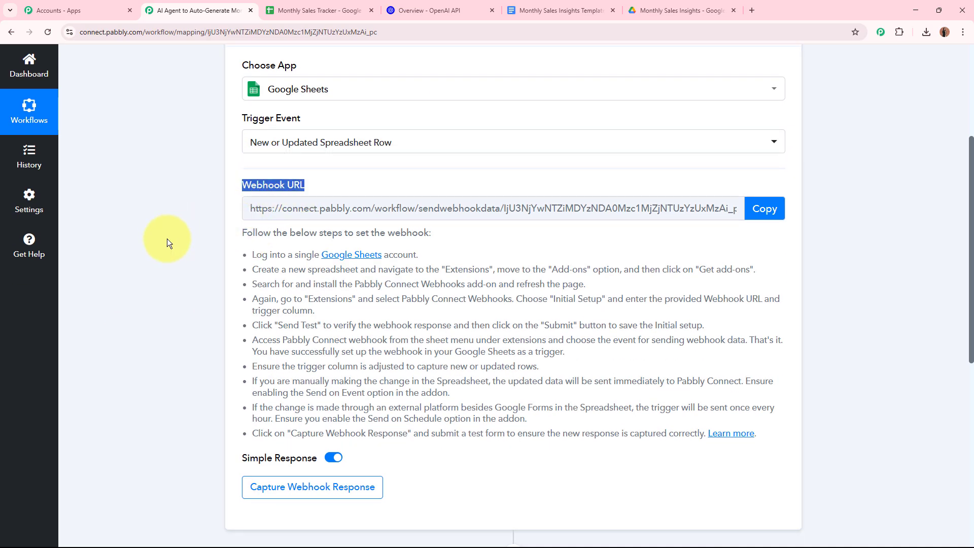
{"action": "left_click", "coordinate": [244, 229]}
{"action": "left_click_drag", "start_coordinate": [243, 229], "coordinate": [690, 434]}
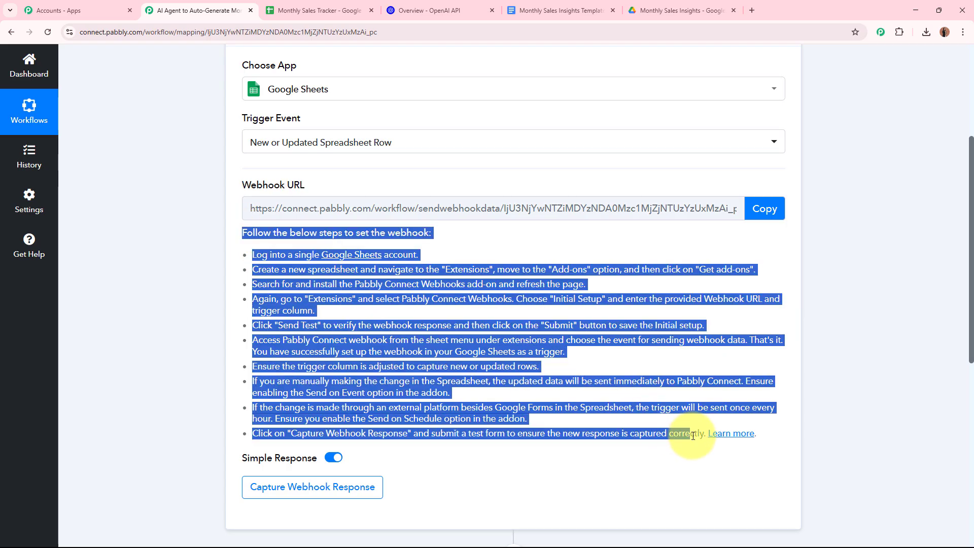
{"action": "left_click", "coordinate": [877, 234]}
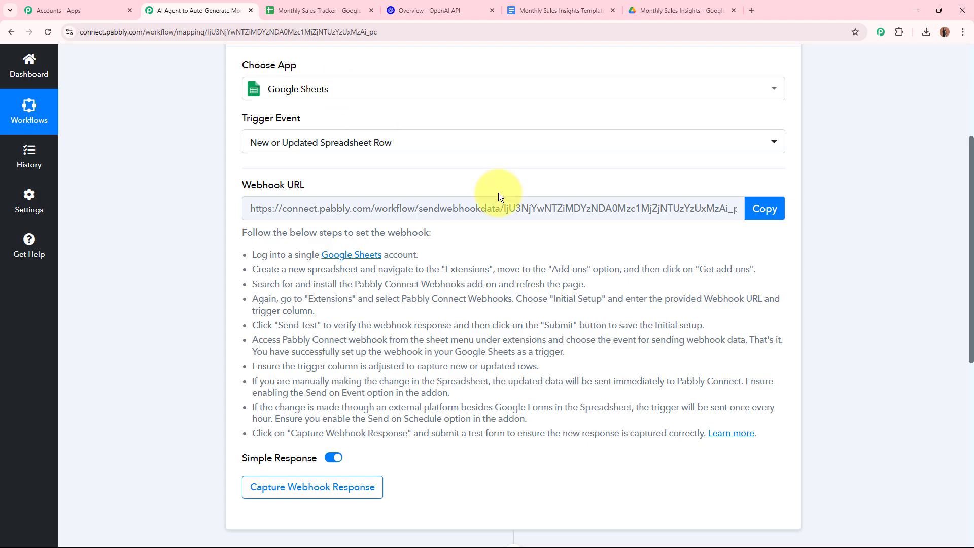
{"action": "left_click", "coordinate": [765, 216]}
{"action": "scroll", "coordinate": [871, 226], "scroll_direction": "up", "scroll_amount": 4}
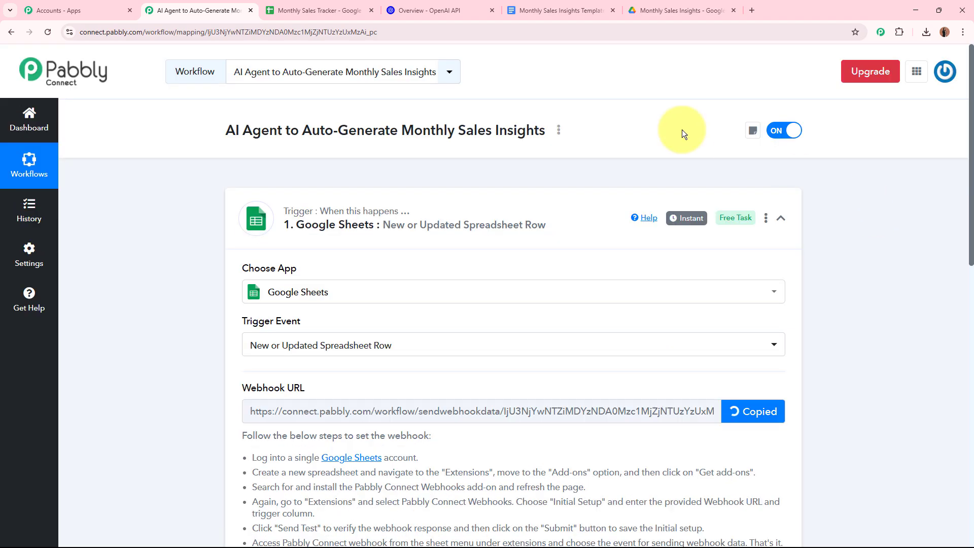
Step: Switch to the Monthly Sales Tracker spreadsheet and open its add-on marketplace
{"action": "left_click", "coordinate": [287, 6]}
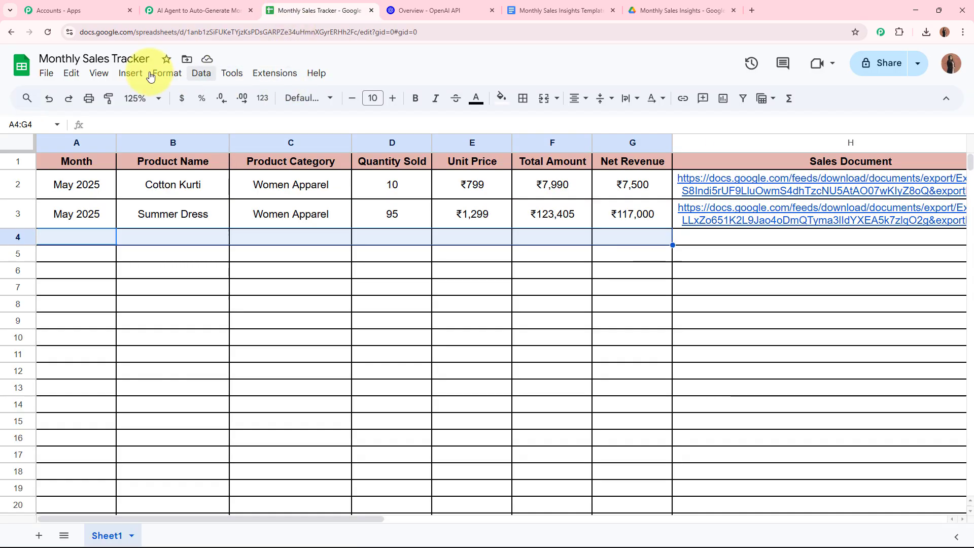
{"action": "left_click", "coordinate": [276, 74]}
{"action": "mouse_move", "coordinate": [285, 96]}
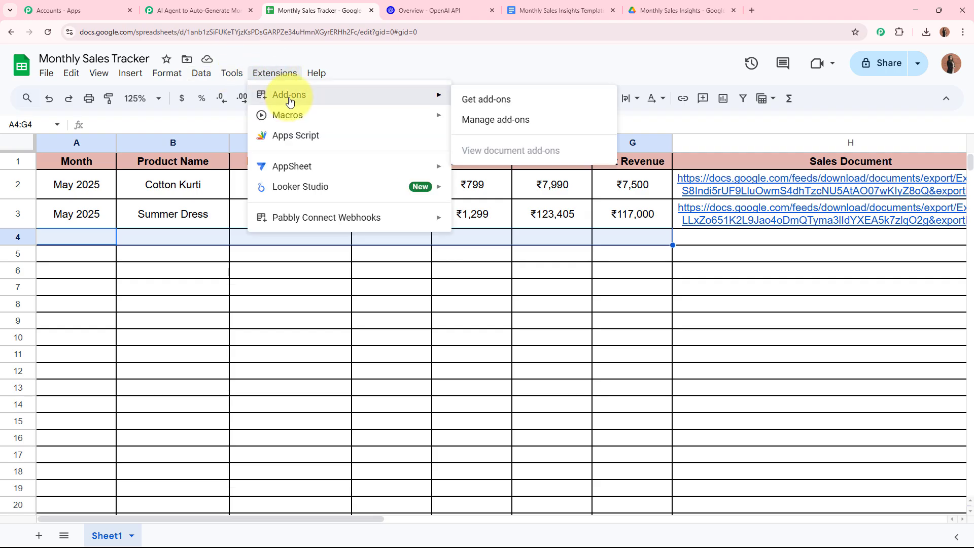
{"action": "left_click", "coordinate": [518, 103]}
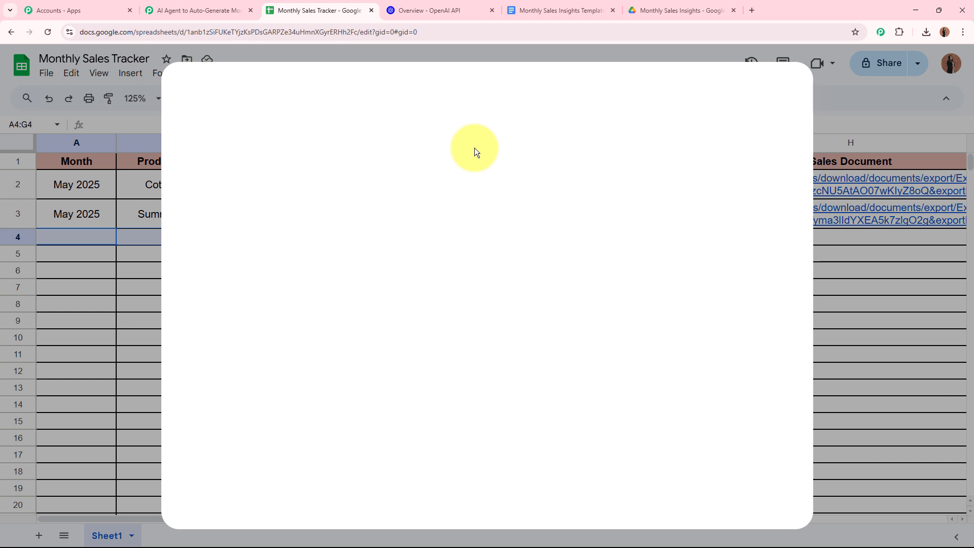
Step: Look up the Pabbly Connect Webhooks add-on in the marketplace, check its listing, and return to the spreadsheet
{"action": "left_click", "coordinate": [502, 91]}
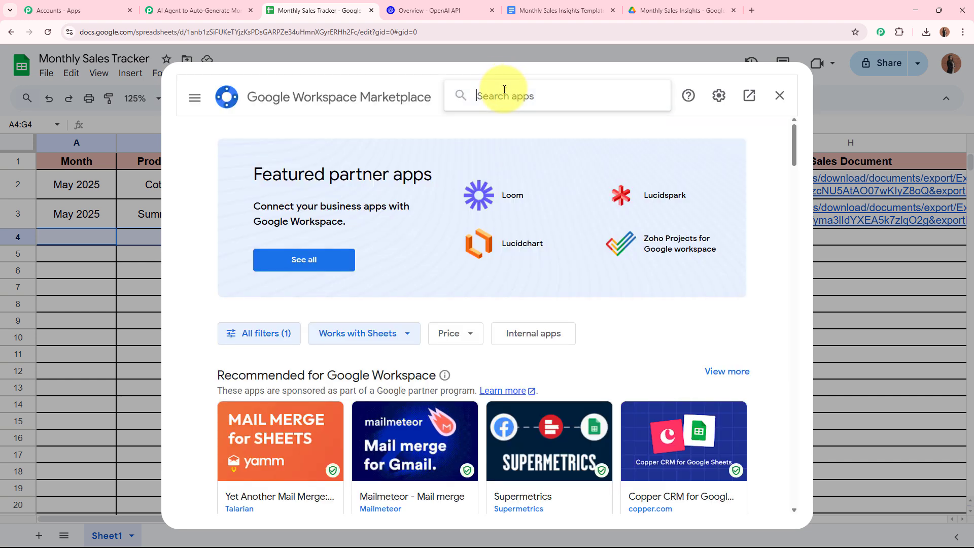
{"action": "type", "text": "Pabb"}
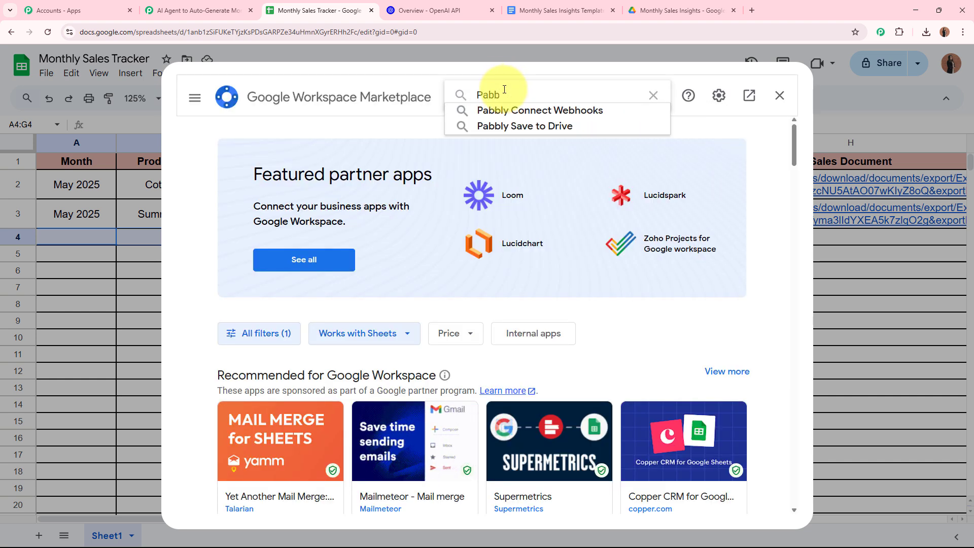
{"action": "left_click", "coordinate": [500, 114]}
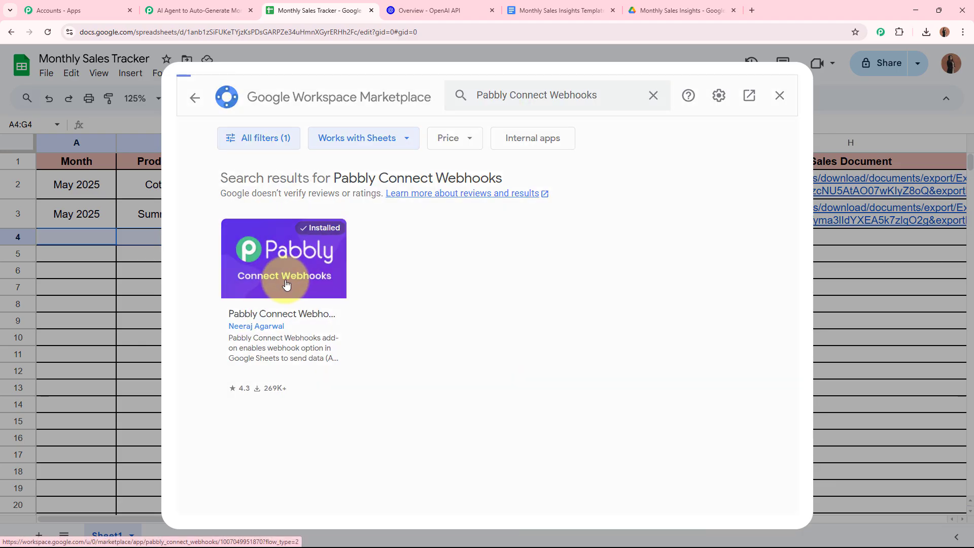
{"action": "left_click", "coordinate": [285, 283]}
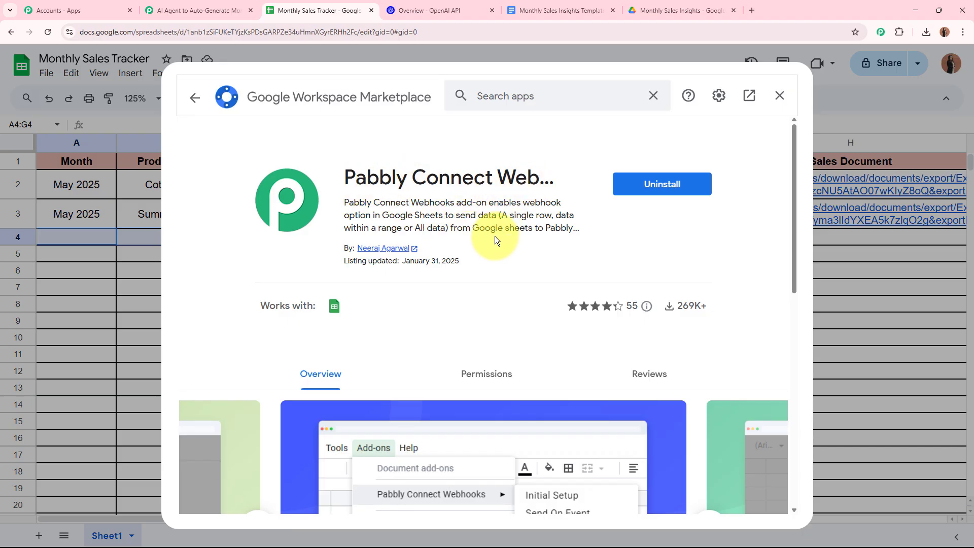
{"action": "left_click", "coordinate": [781, 97]}
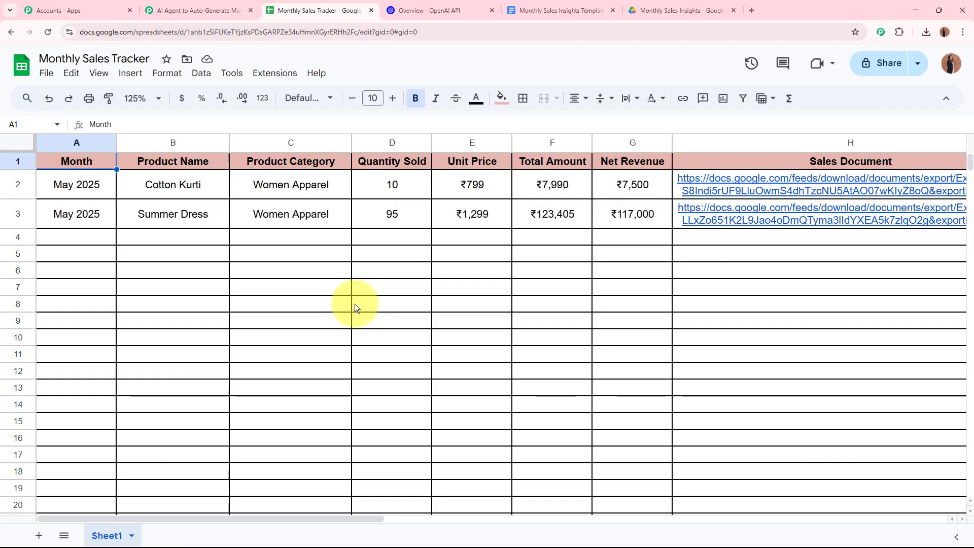
Step: Open the Pabbly Connect Webhooks Initial Setup for Sheet1 and paste the copied workflow address as the Webhook URL
{"action": "left_click", "coordinate": [272, 74]}
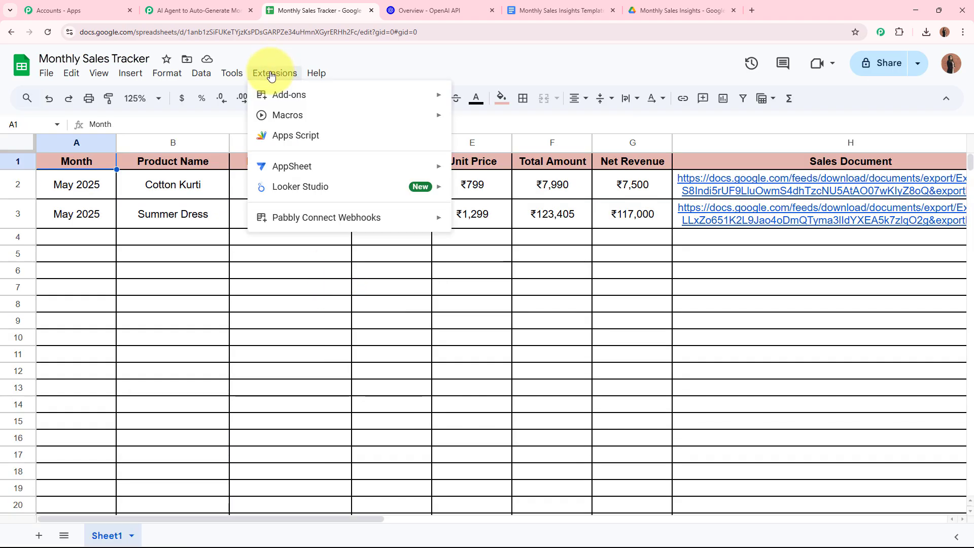
{"action": "mouse_move", "coordinate": [383, 219]}
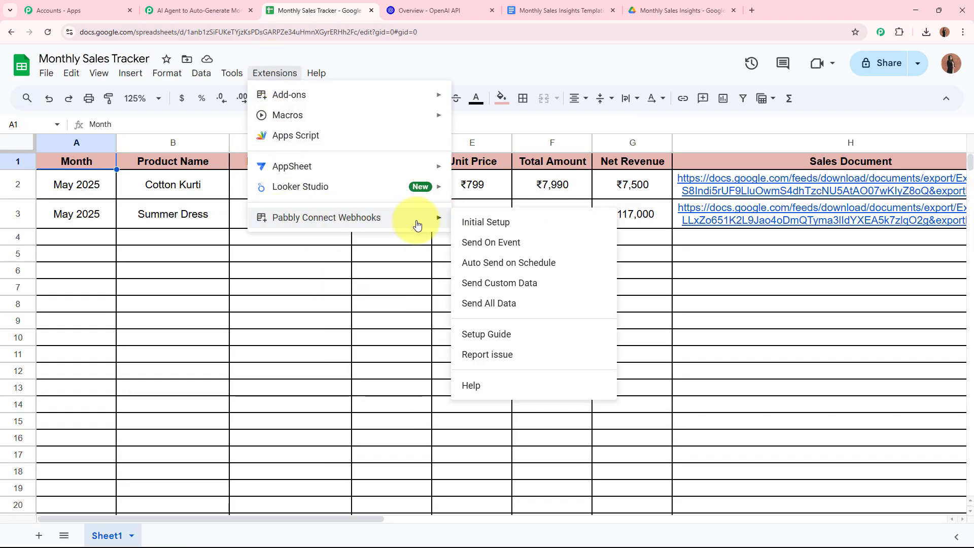
{"action": "left_click", "coordinate": [515, 229]}
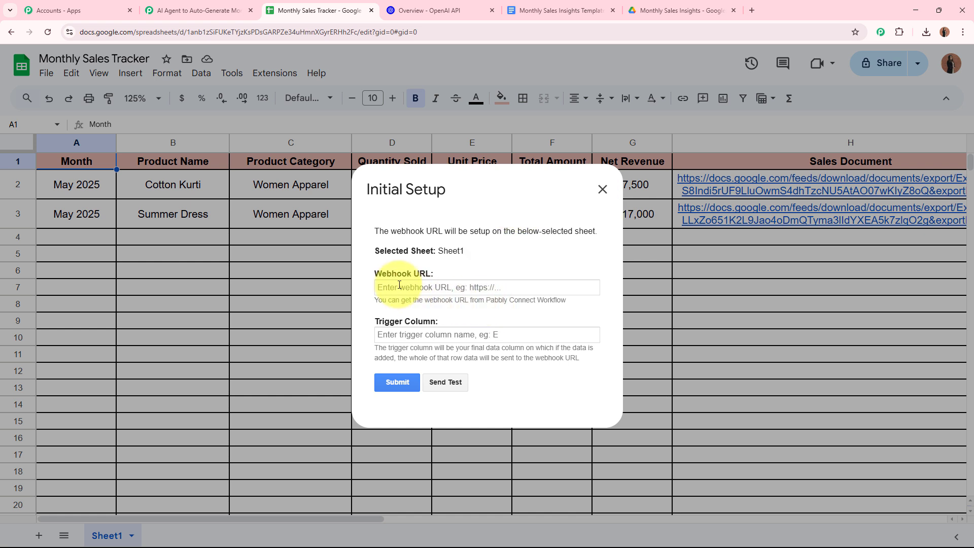
{"action": "left_click_drag", "start_coordinate": [375, 317], "coordinate": [473, 318]}
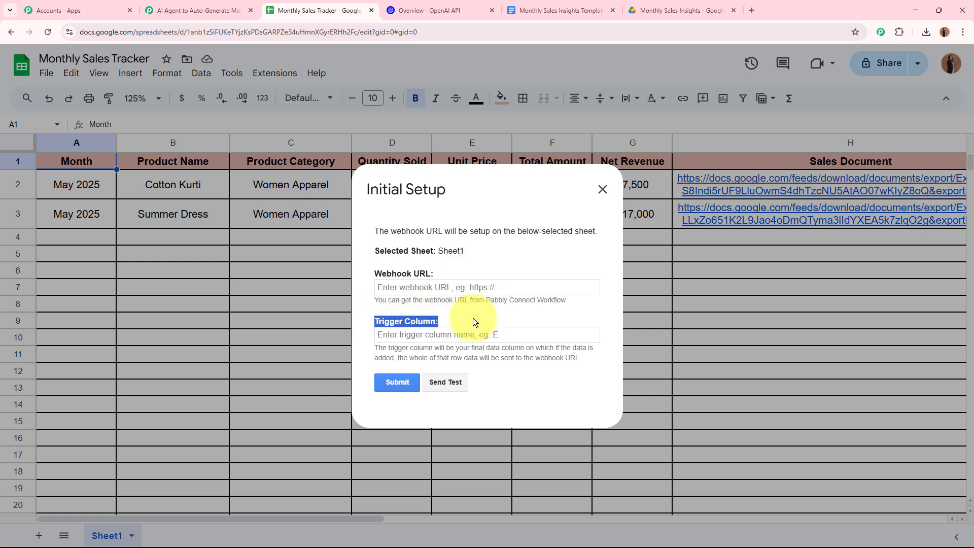
{"action": "left_click", "coordinate": [474, 288]}
{"action": "key", "text": "ctrl+v"}
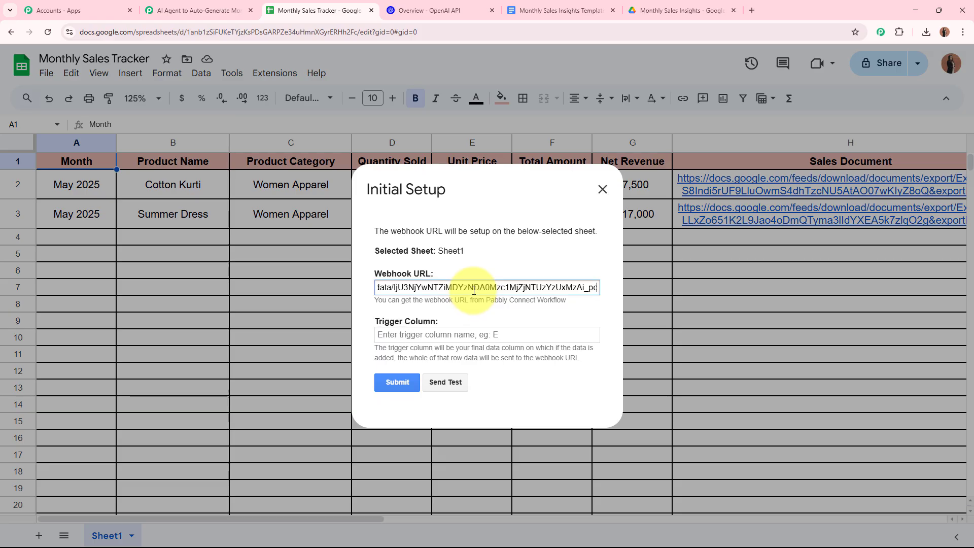
{"action": "left_click", "coordinate": [497, 317]}
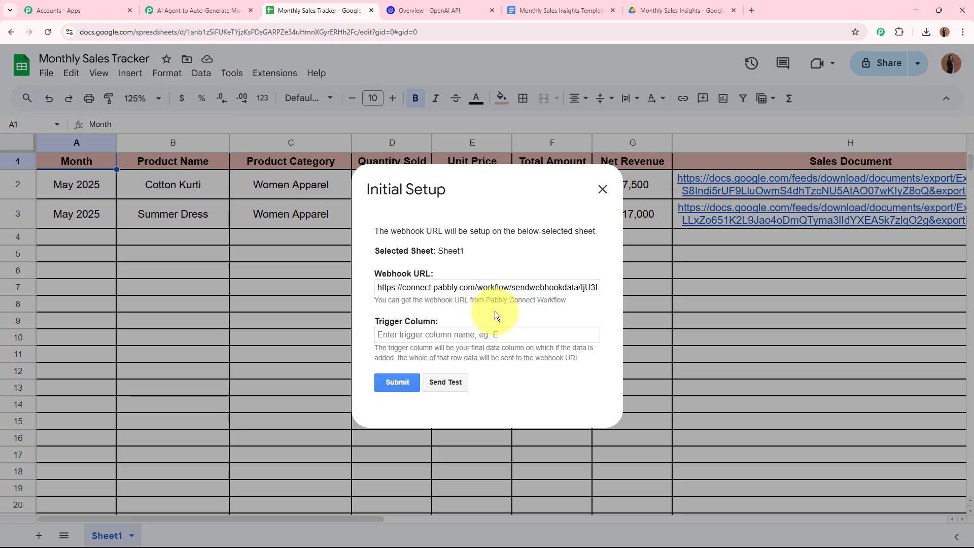
Step: Set the webhook's Trigger Column to G, submit the initial setup, and close it
{"action": "left_click_drag", "start_coordinate": [375, 348], "coordinate": [544, 383]}
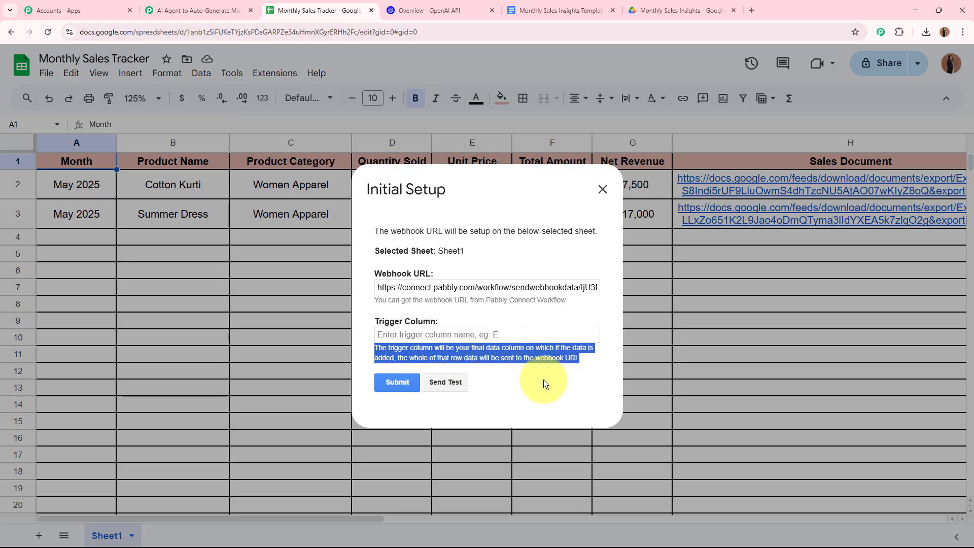
{"action": "left_click", "coordinate": [545, 385]}
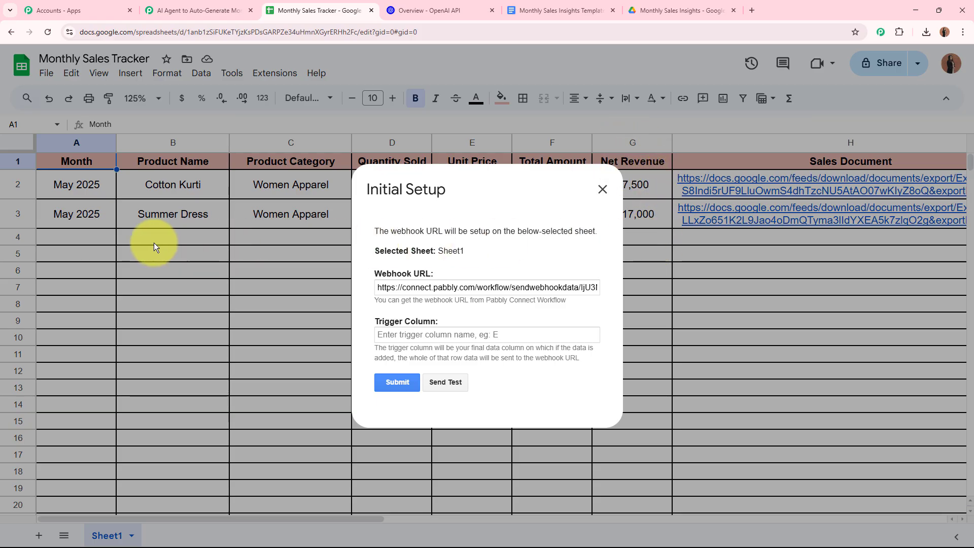
{"action": "left_click", "coordinate": [391, 339]}
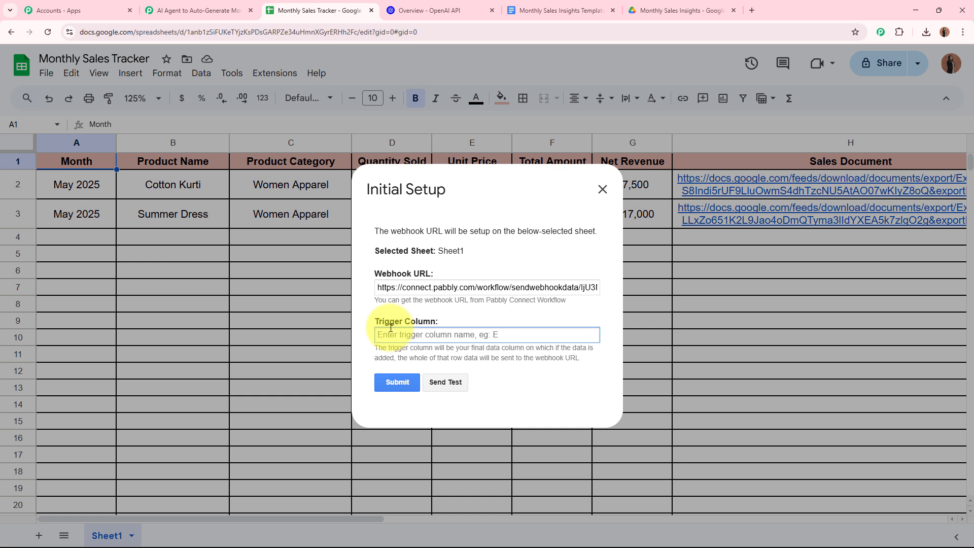
{"action": "type", "text": "G"}
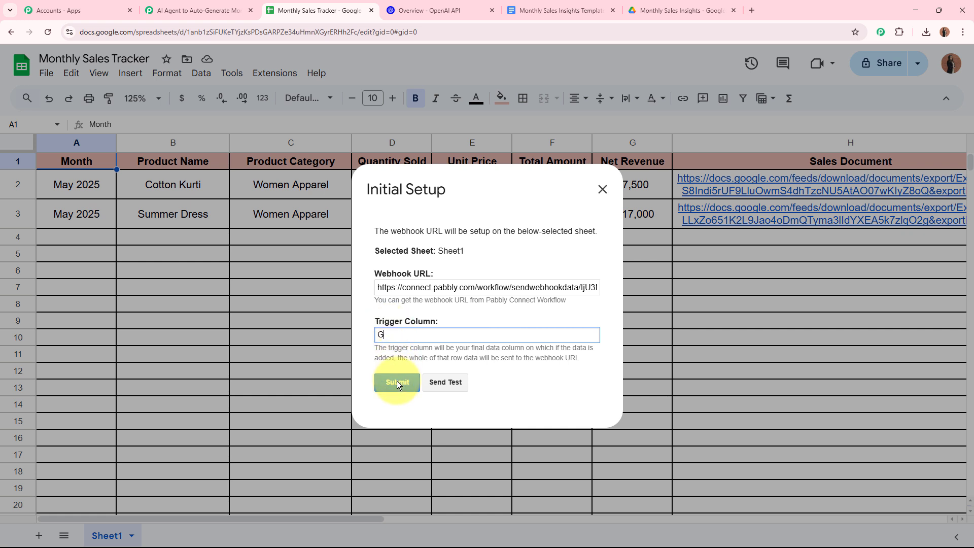
{"action": "left_click", "coordinate": [397, 382]}
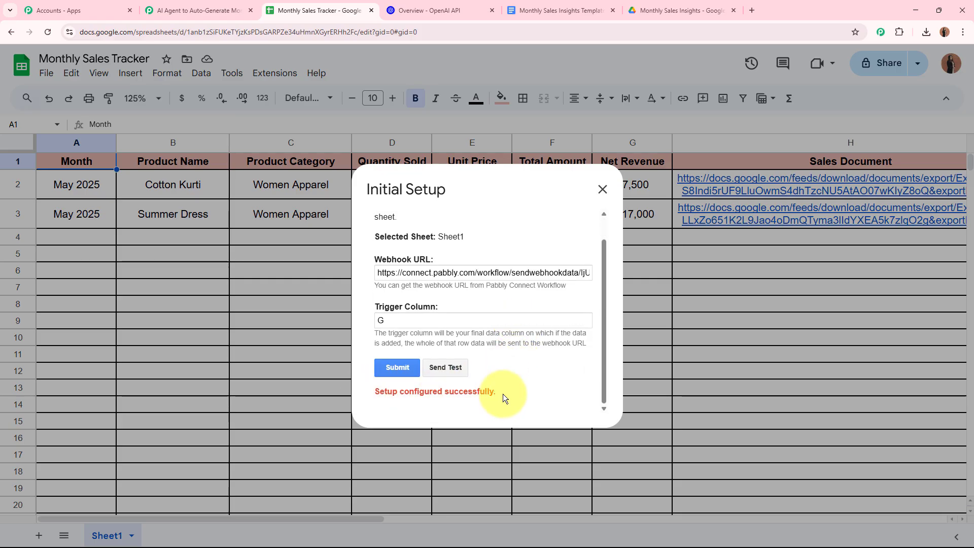
{"action": "left_click", "coordinate": [603, 189]}
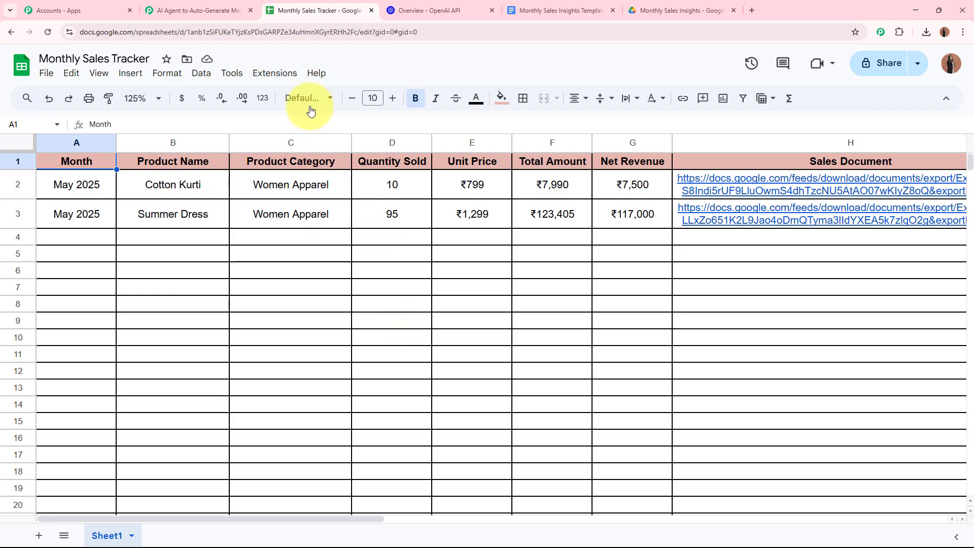
Step: Enable Send On Event in the Pabbly Connect Webhooks add-on for the sales sheet
{"action": "left_click", "coordinate": [273, 75]}
{"action": "mouse_move", "coordinate": [275, 216]}
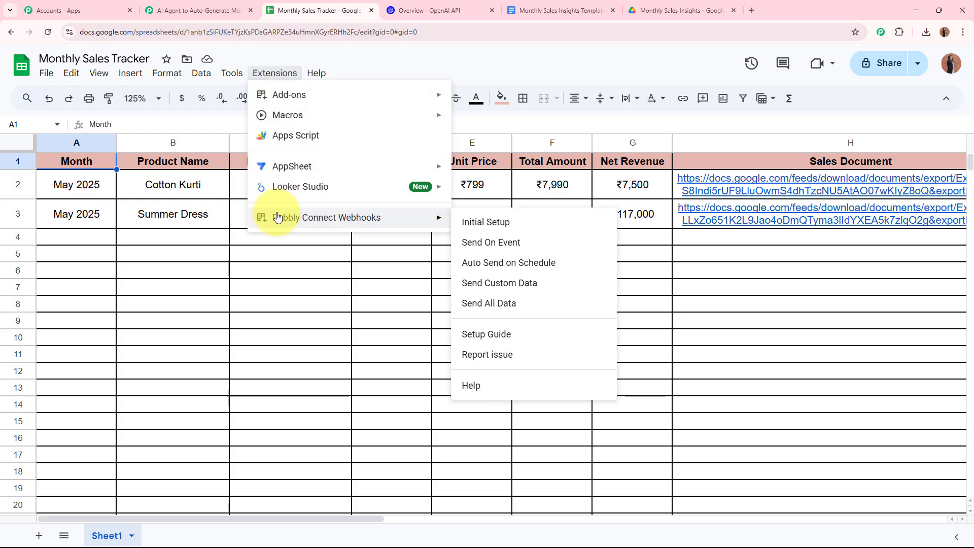
{"action": "left_click", "coordinate": [534, 250]}
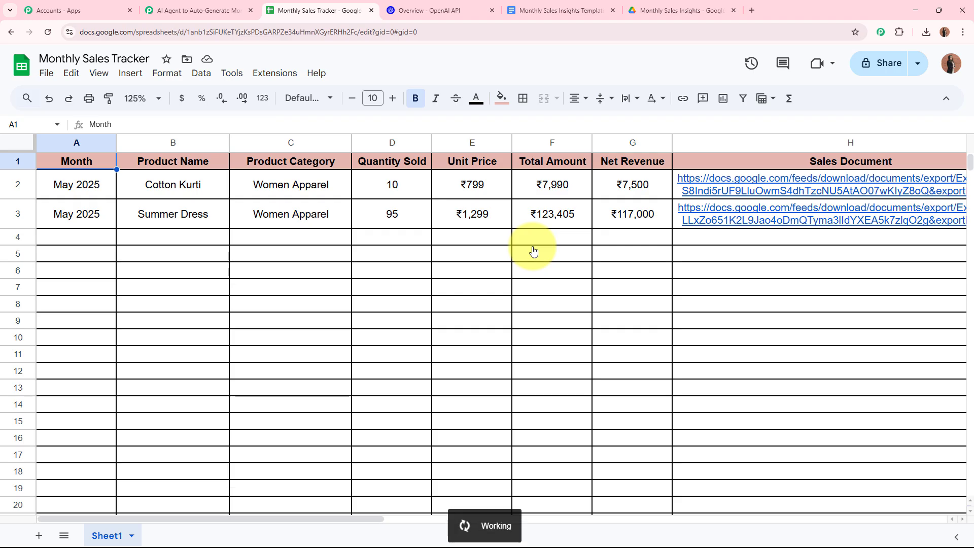
{"action": "left_click_drag", "start_coordinate": [108, 238], "coordinate": [643, 240]}
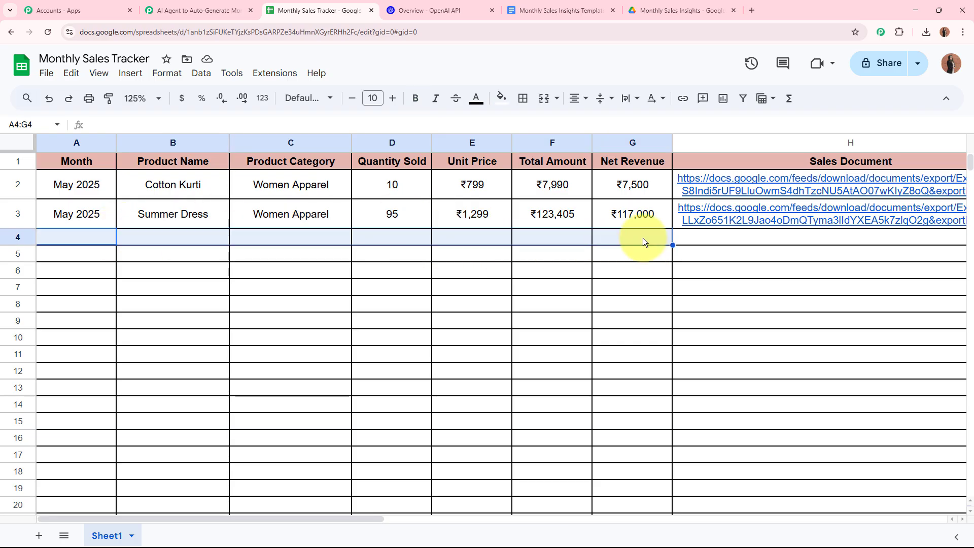
Step: Check the workflow trigger's webhook response status in Pabbly Connect against the empty row 4 of Monthly Sales Tracker
{"action": "left_click", "coordinate": [213, 10]}
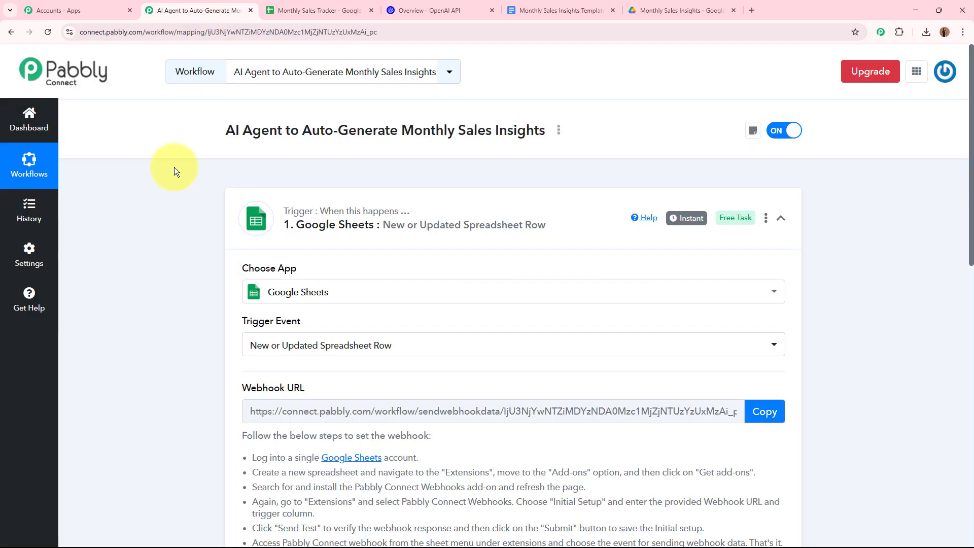
{"action": "left_click", "coordinate": [316, 9]}
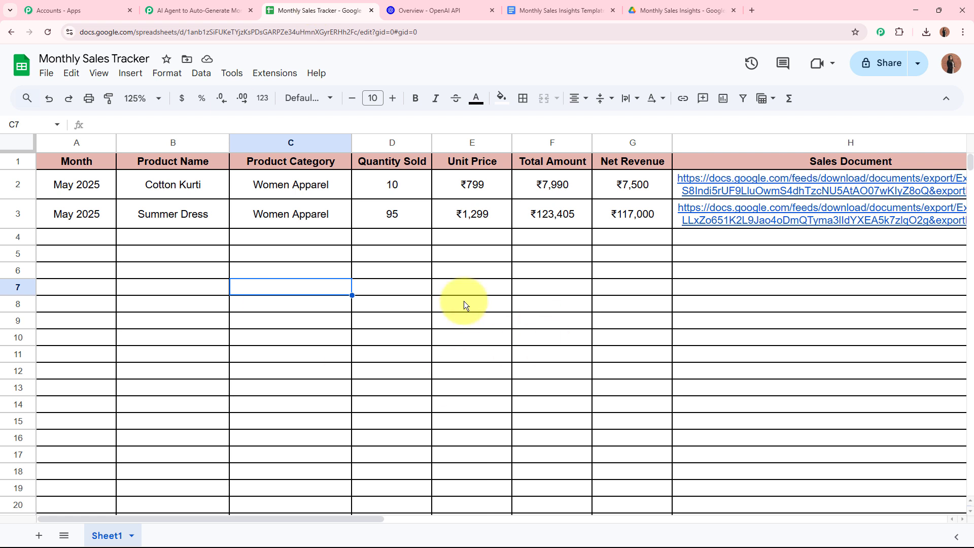
{"action": "left_click", "coordinate": [214, 10]}
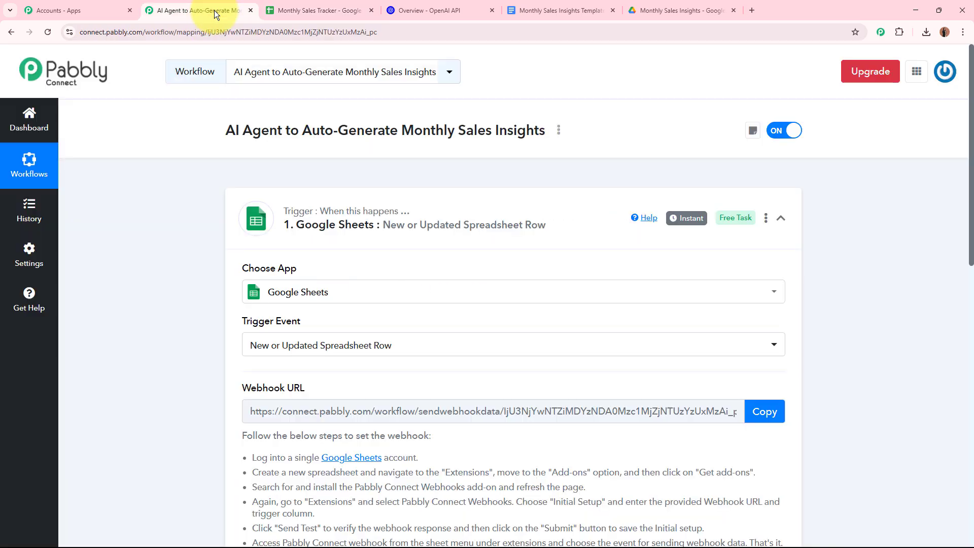
{"action": "scroll", "coordinate": [211, 260], "scroll_direction": "down", "scroll_amount": 9}
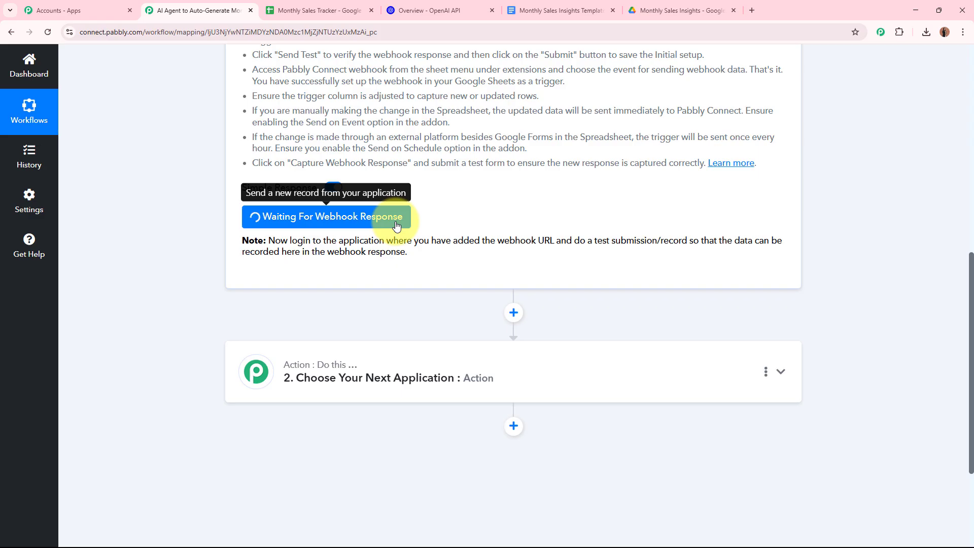
{"action": "scroll", "coordinate": [397, 225], "scroll_direction": "up", "scroll_amount": 9}
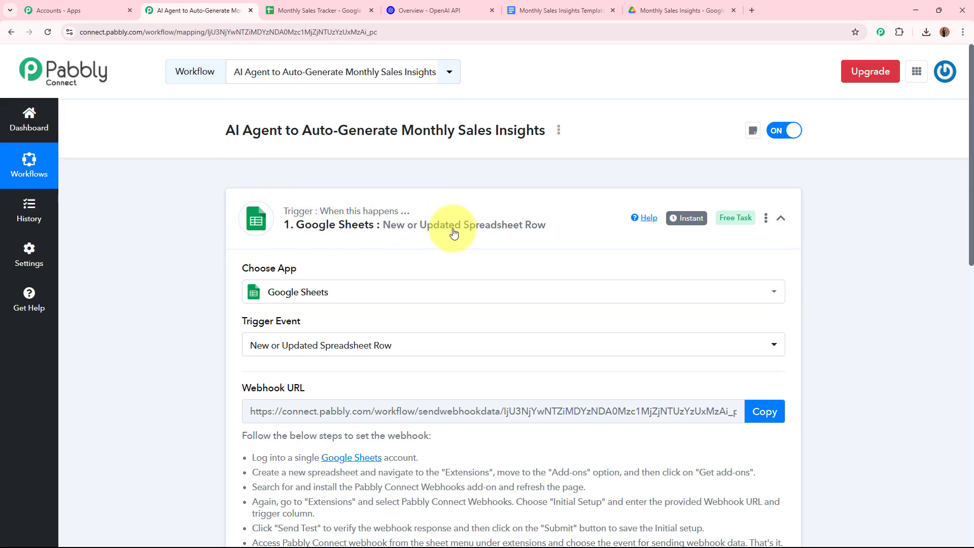
{"action": "left_click", "coordinate": [324, 11]}
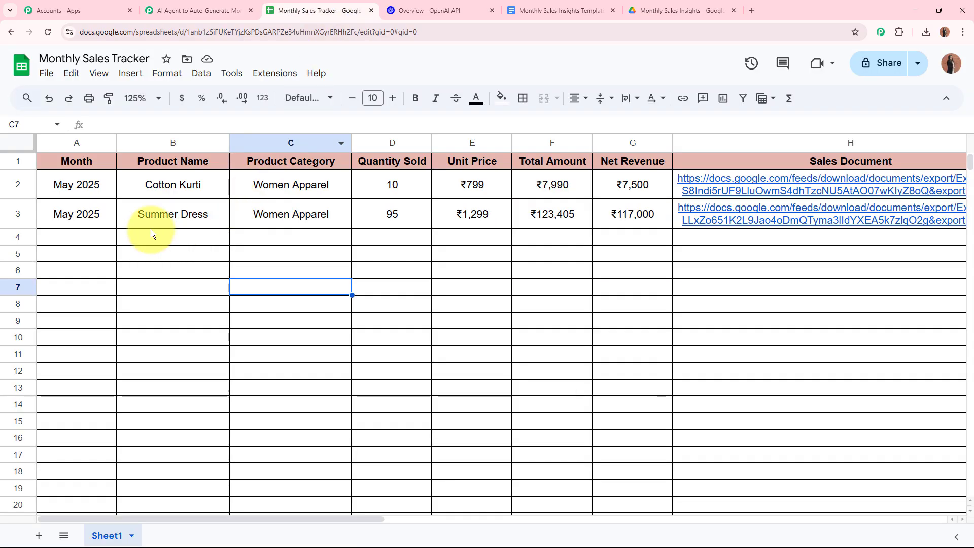
{"action": "left_click_drag", "start_coordinate": [79, 224], "coordinate": [619, 241]}
{"action": "left_click", "coordinate": [562, 305]}
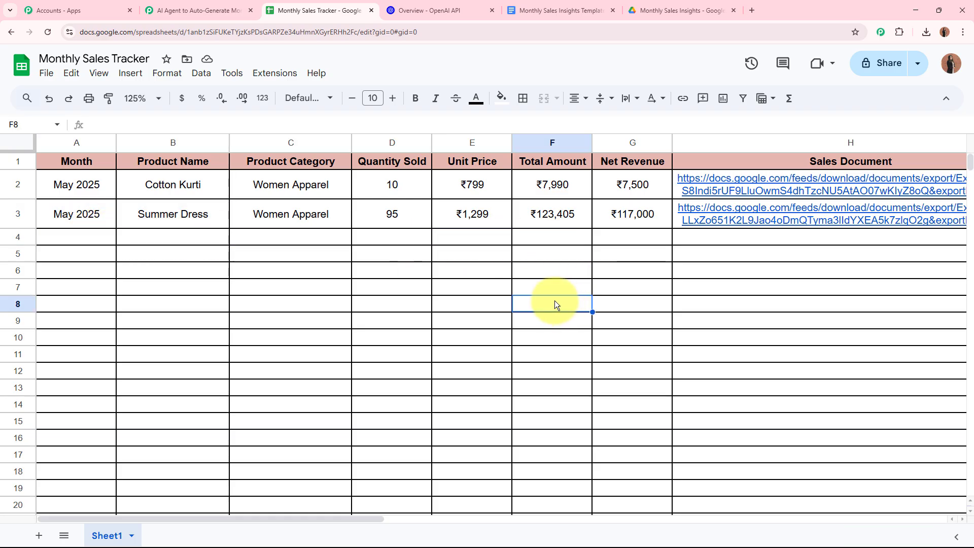
{"action": "left_click", "coordinate": [212, 15]}
{"action": "scroll", "coordinate": [228, 340], "scroll_direction": "down", "scroll_amount": 8}
{"action": "scroll", "coordinate": [215, 319], "scroll_direction": "up", "scroll_amount": 10}
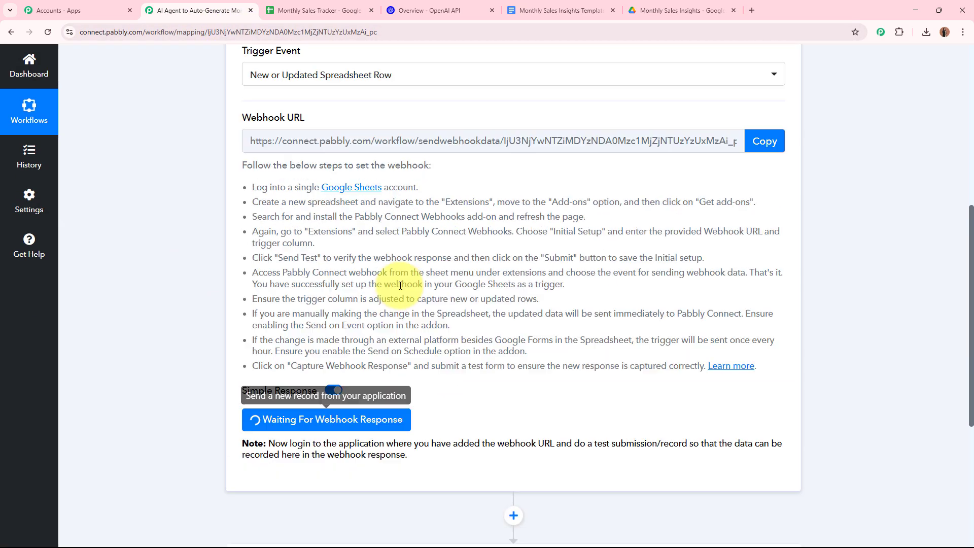
Step: Fill row 4 of Monthly Sales Tracker with May 2025, Linen Shirt, Women Apparel, 65, ₹999, ₹64,935 and ₹62,000
{"action": "left_click", "coordinate": [312, 10]}
{"action": "left_click_drag", "start_coordinate": [77, 237], "coordinate": [610, 246]}
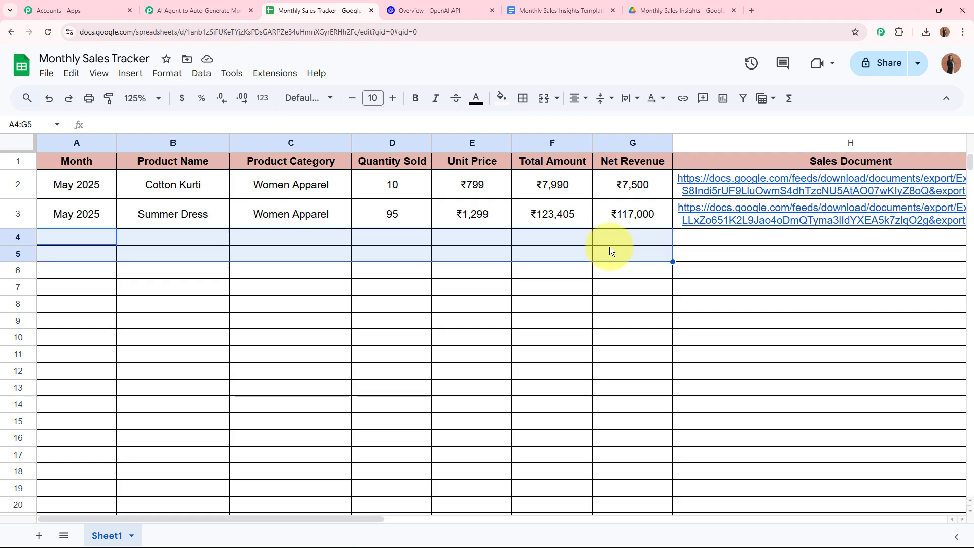
{"action": "left_click", "coordinate": [69, 241]}
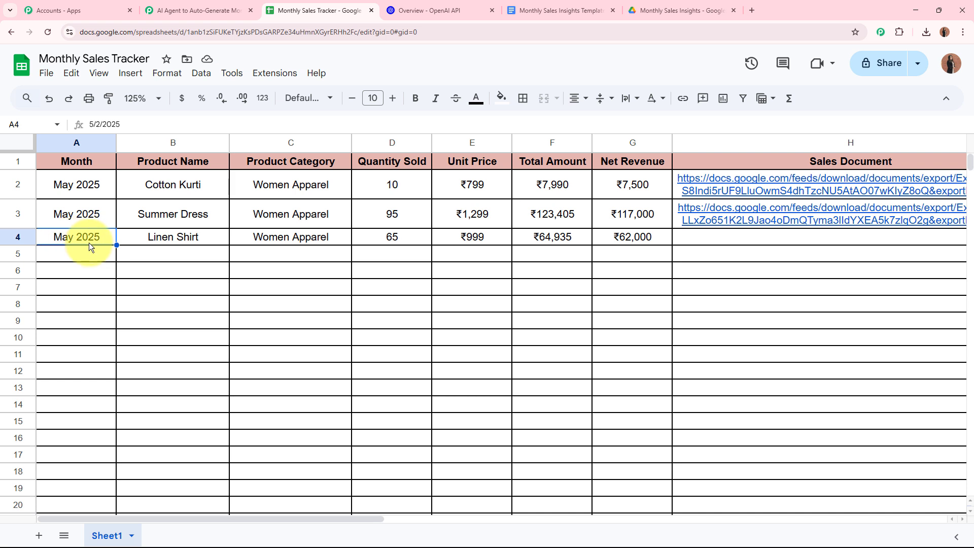
Step: Review the Linen Shirt row's product name, category, quantity sold, unit price, total amount and net revenue
{"action": "left_click", "coordinate": [164, 242]}
{"action": "left_click", "coordinate": [288, 239]}
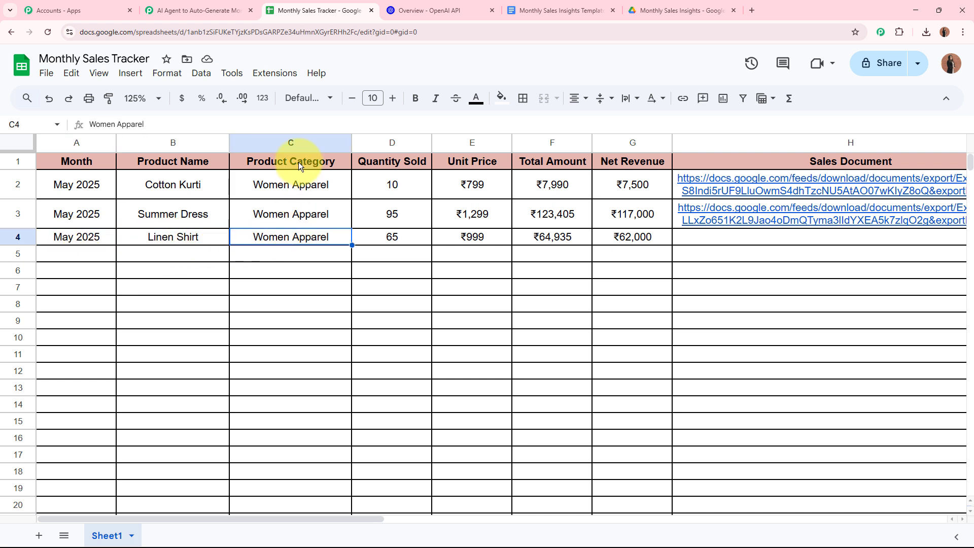
{"action": "left_click", "coordinate": [398, 237]}
{"action": "left_click", "coordinate": [476, 244]}
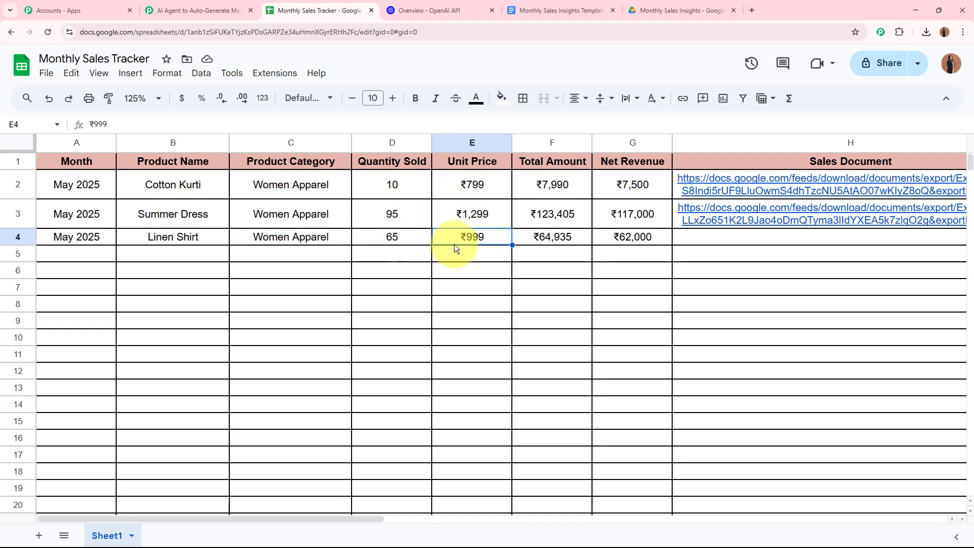
{"action": "left_click", "coordinate": [541, 239]}
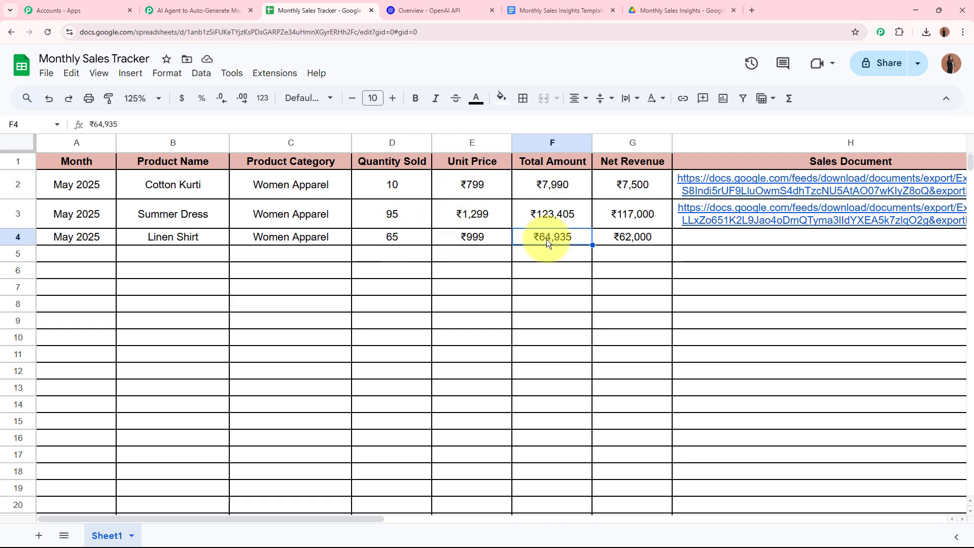
{"action": "left_click", "coordinate": [642, 242]}
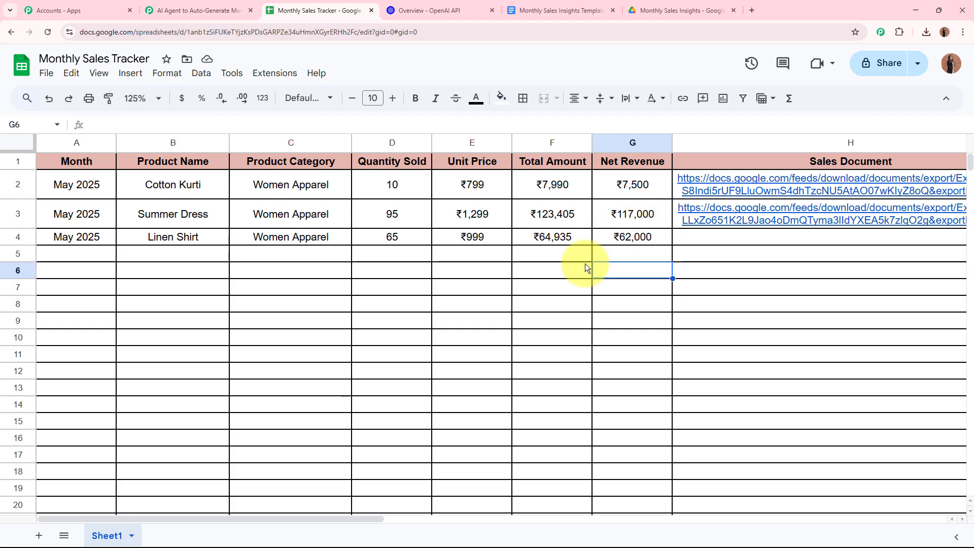
{"action": "left_click", "coordinate": [84, 235]}
{"action": "left_click_drag", "start_coordinate": [379, 240], "coordinate": [620, 243]}
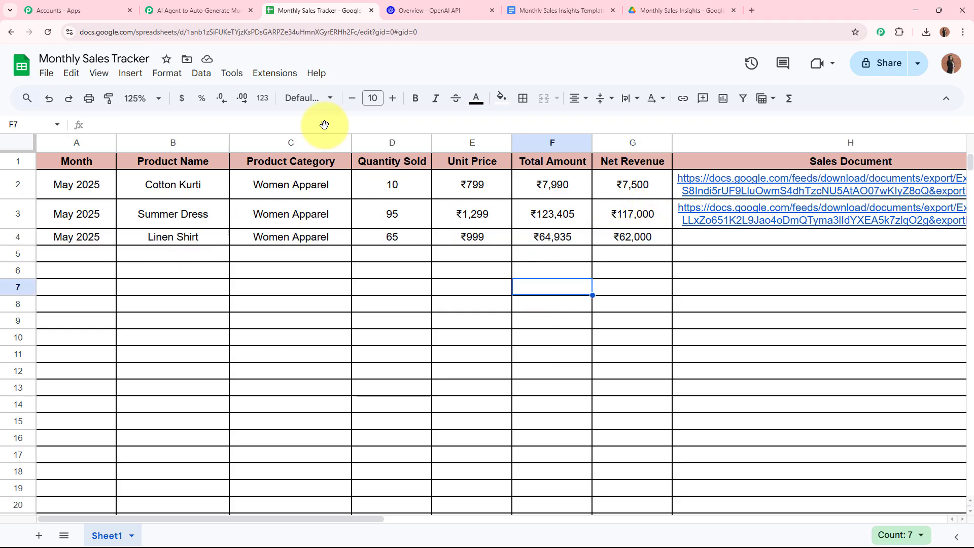
Step: Switch to Pabbly Connect and check the received webhook values for price, total amount, quantity, product name, category, net revenue and month
{"action": "left_click", "coordinate": [178, 10]}
{"action": "scroll", "coordinate": [163, 203], "scroll_direction": "down", "scroll_amount": 15}
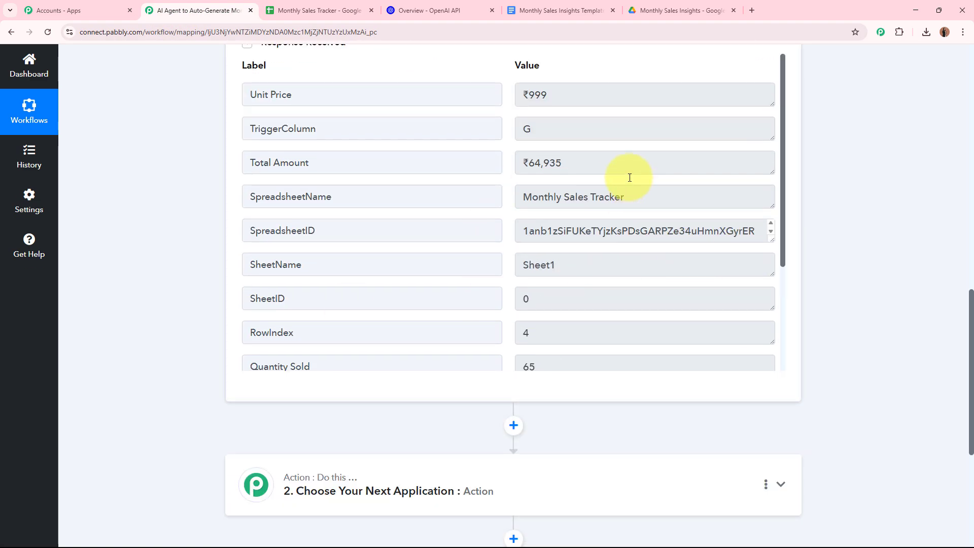
{"action": "left_click_drag", "start_coordinate": [558, 89], "coordinate": [475, 87]}
{"action": "left_click_drag", "start_coordinate": [569, 162], "coordinate": [493, 165]}
{"action": "scroll", "coordinate": [652, 203], "scroll_direction": "down", "scroll_amount": 3}
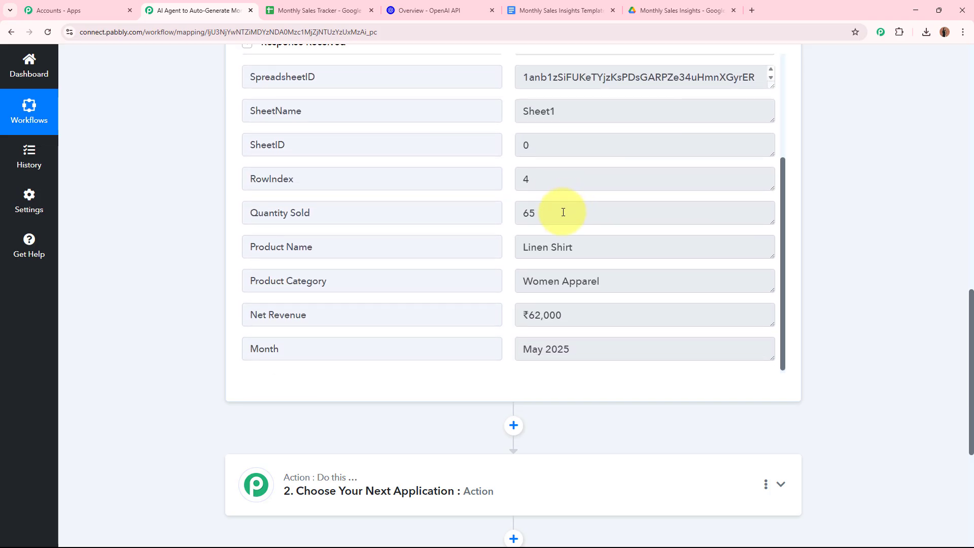
{"action": "left_click_drag", "start_coordinate": [561, 212], "coordinate": [496, 213]}
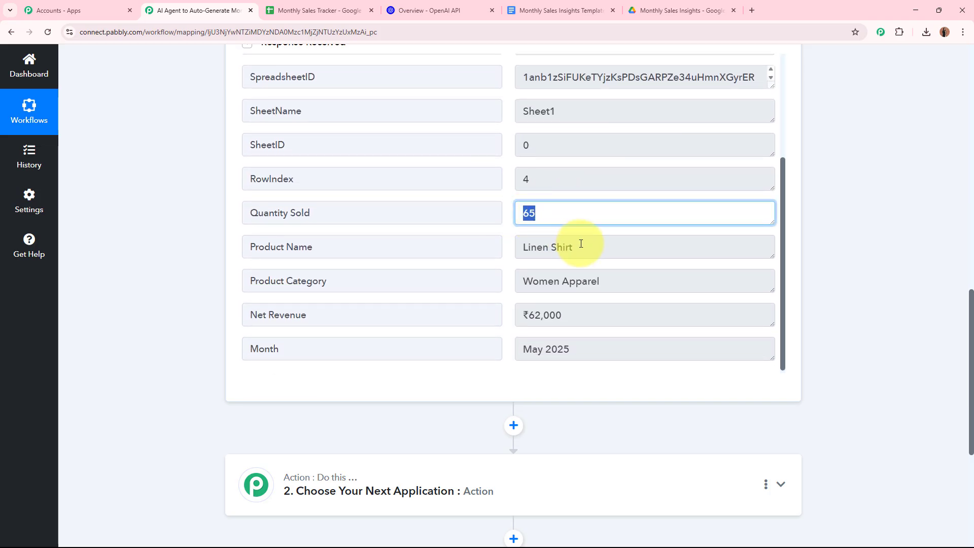
{"action": "left_click_drag", "start_coordinate": [582, 247], "coordinate": [496, 263]}
{"action": "left_click_drag", "start_coordinate": [626, 284], "coordinate": [474, 300]}
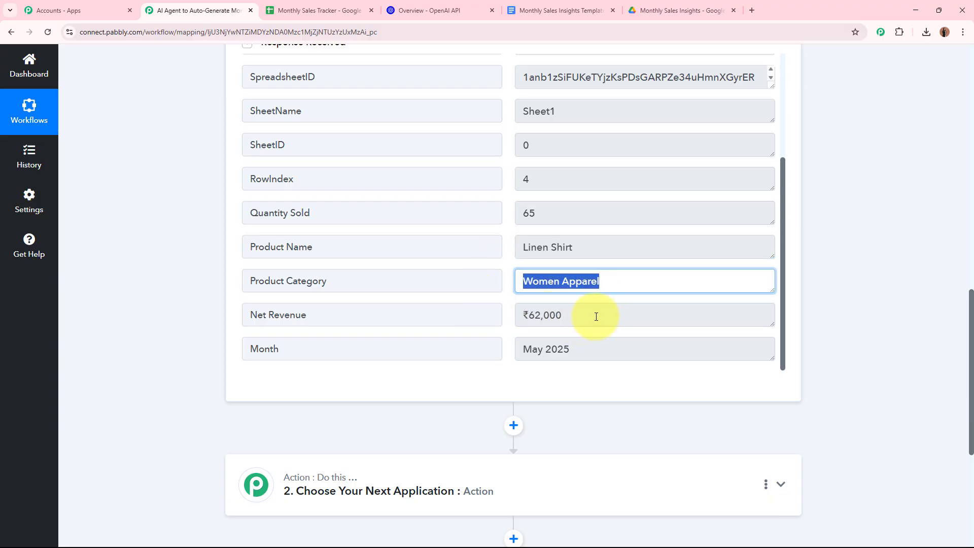
{"action": "left_click_drag", "start_coordinate": [594, 315], "coordinate": [491, 305]}
{"action": "left_click_drag", "start_coordinate": [598, 345], "coordinate": [508, 350]}
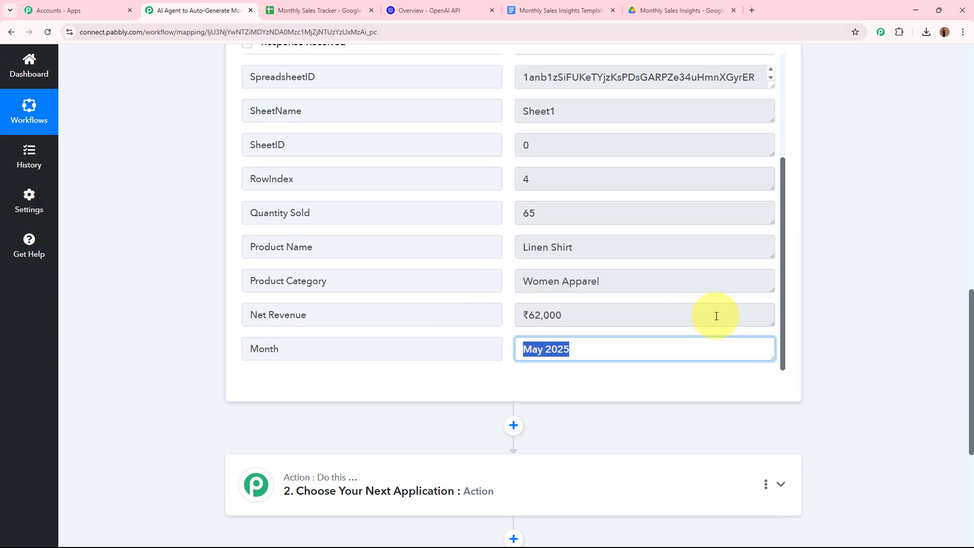
{"action": "left_click", "coordinate": [879, 300]}
Step: Collapse the Google Sheets trigger and choose OpenAI (ChatGPT, DALL-E, Whisper) as the app for action step 2
{"action": "scroll", "coordinate": [869, 282], "scroll_direction": "up", "scroll_amount": 5}
{"action": "scroll", "coordinate": [868, 280], "scroll_direction": "up", "scroll_amount": 5}
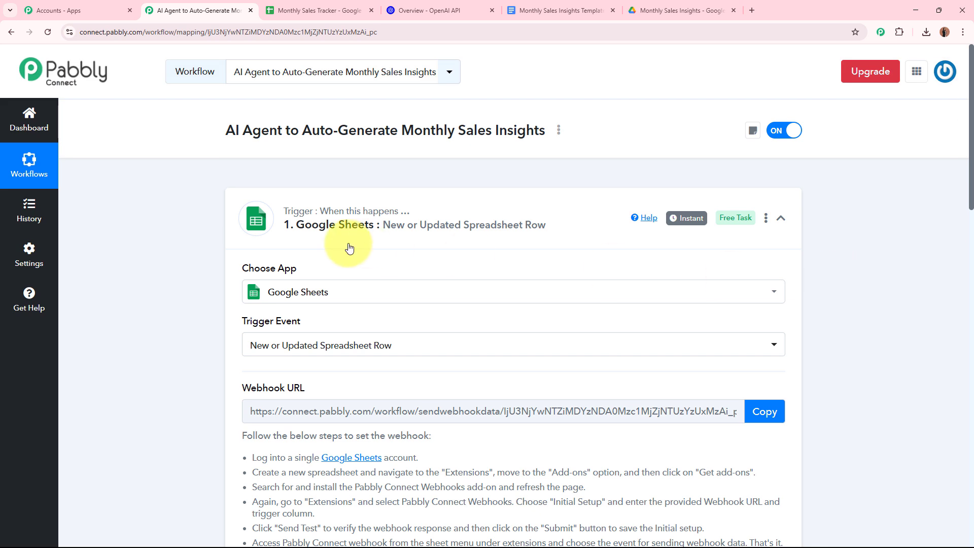
{"action": "left_click", "coordinate": [541, 243]}
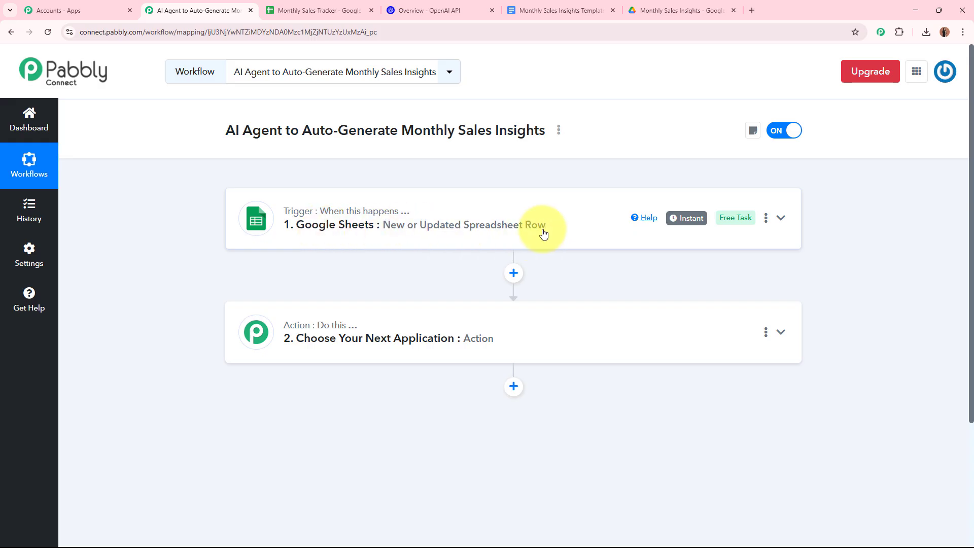
{"action": "left_click", "coordinate": [543, 354]}
{"action": "left_click", "coordinate": [490, 258]}
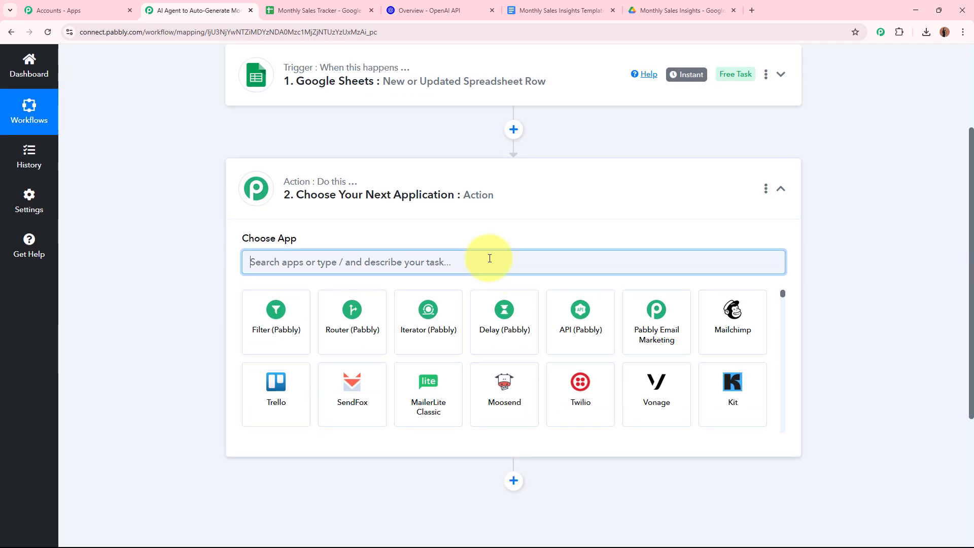
{"action": "type", "text": "Open"}
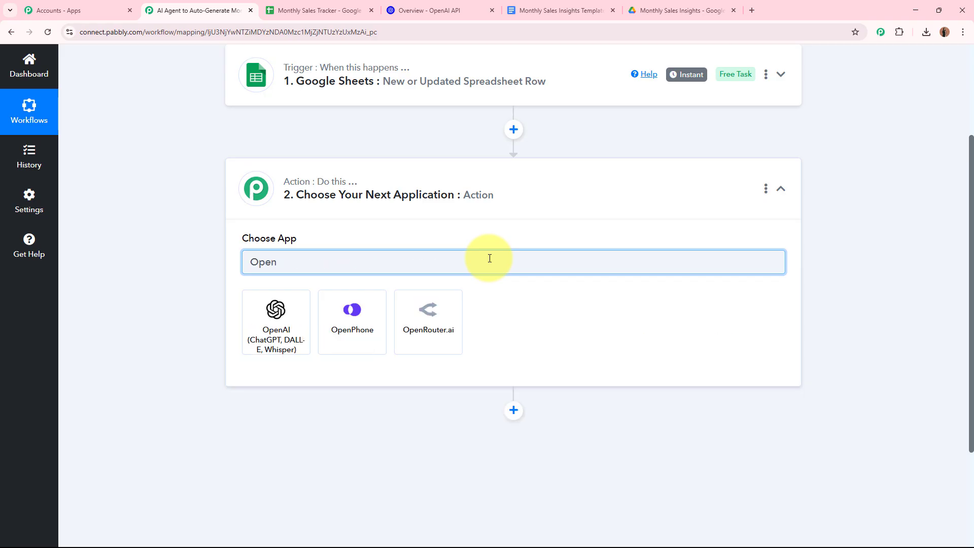
{"action": "left_click", "coordinate": [279, 324]}
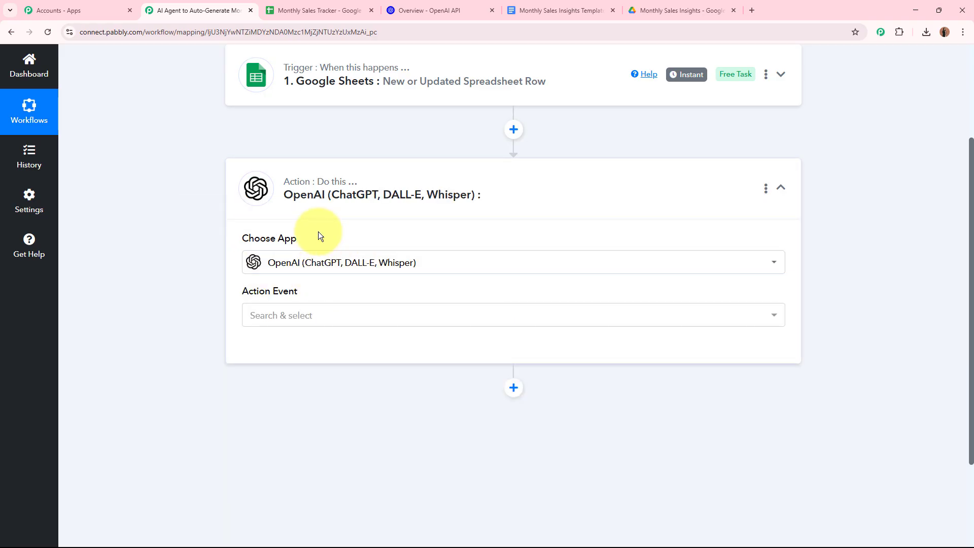
Step: Set the OpenAI action event to ChatGPT and start adding a new connection
{"action": "left_click", "coordinate": [447, 10]}
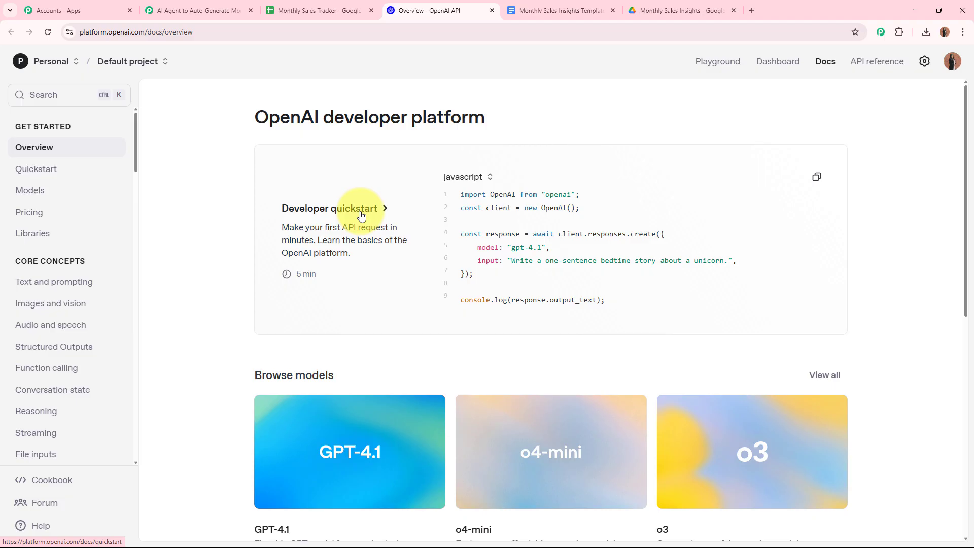
{"action": "left_click", "coordinate": [199, 10]}
{"action": "left_click", "coordinate": [328, 314]}
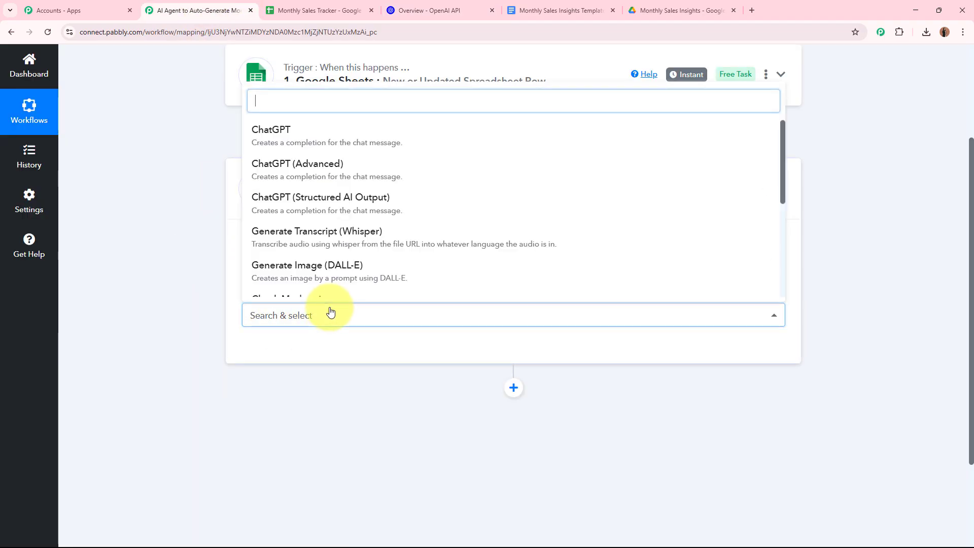
{"action": "left_click", "coordinate": [322, 135]}
{"action": "left_click", "coordinate": [270, 353]}
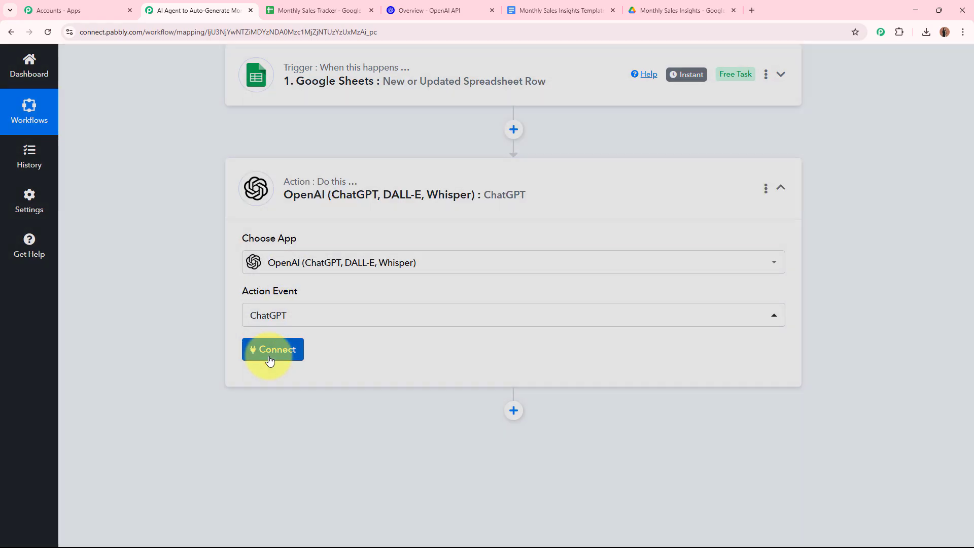
{"action": "left_click", "coordinate": [451, 169]}
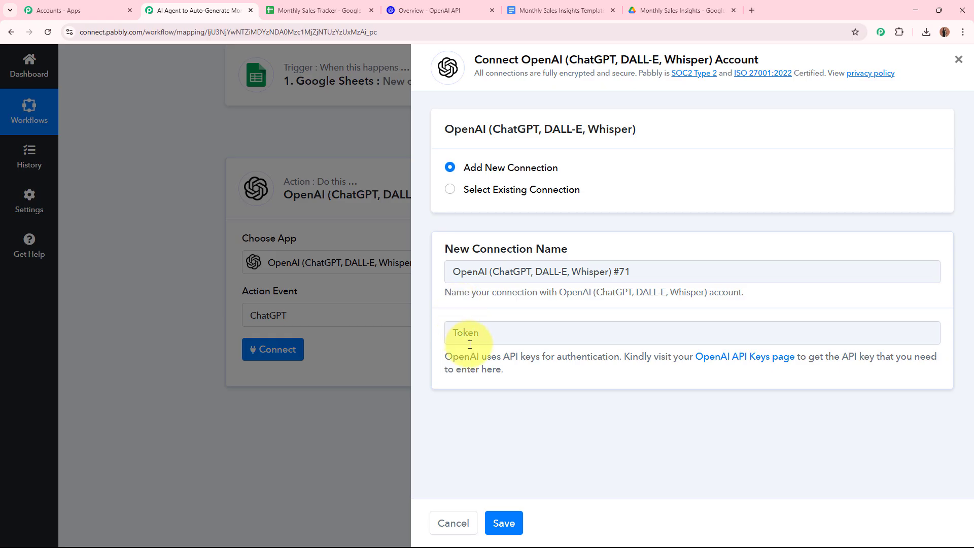
Step: Create an OpenAI secret key named Demo in the Default project from the linked API keys page and copy it
{"action": "left_click", "coordinate": [761, 357]}
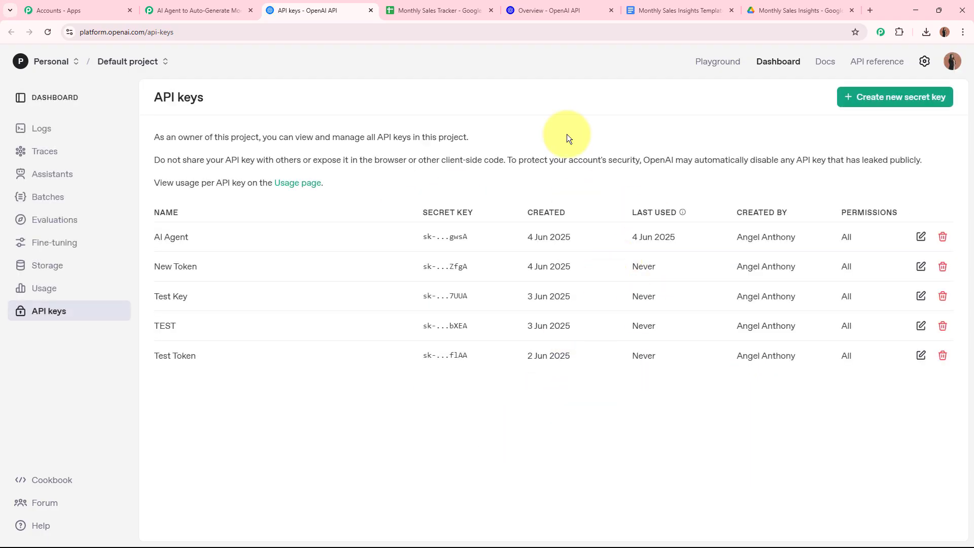
{"action": "left_click", "coordinate": [925, 96]}
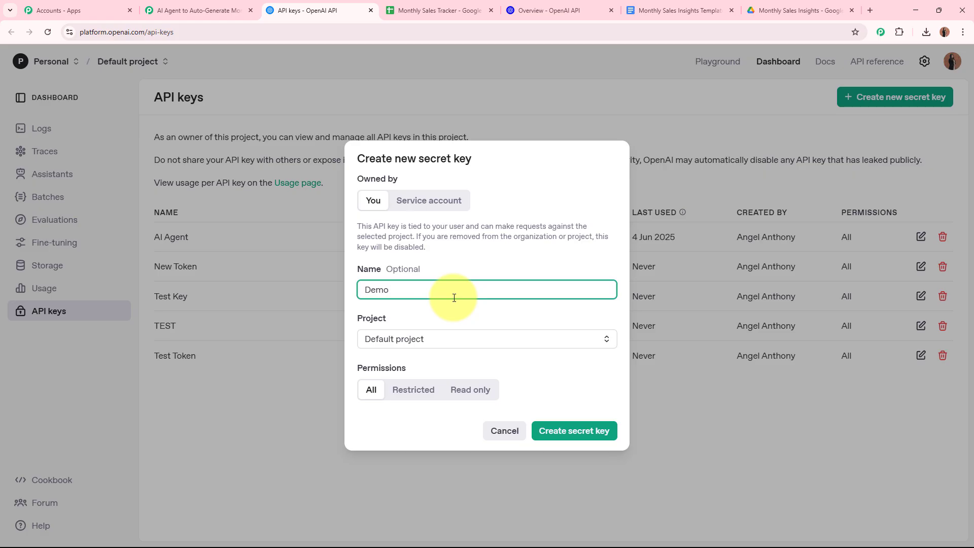
{"action": "type", "text": "Demo"}
{"action": "left_click", "coordinate": [435, 341]}
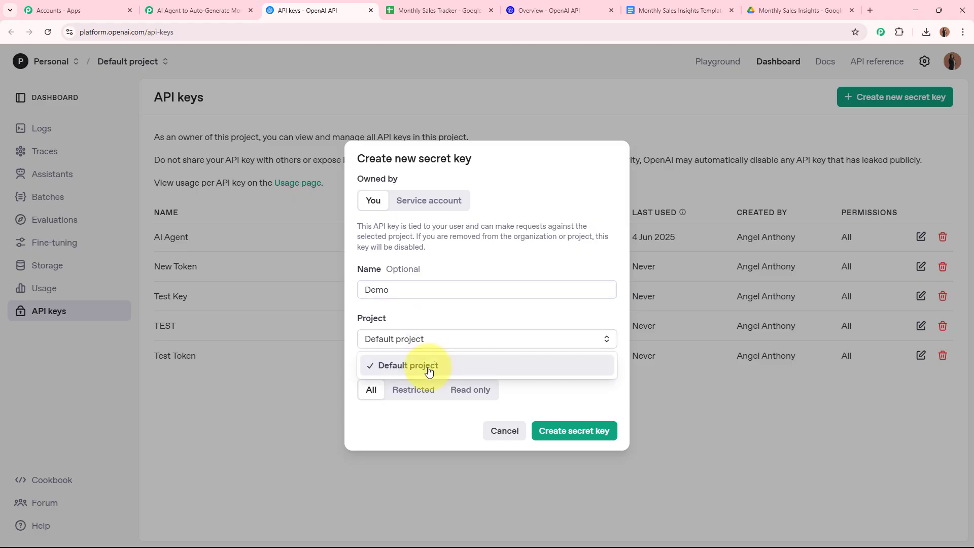
{"action": "left_click", "coordinate": [429, 371]}
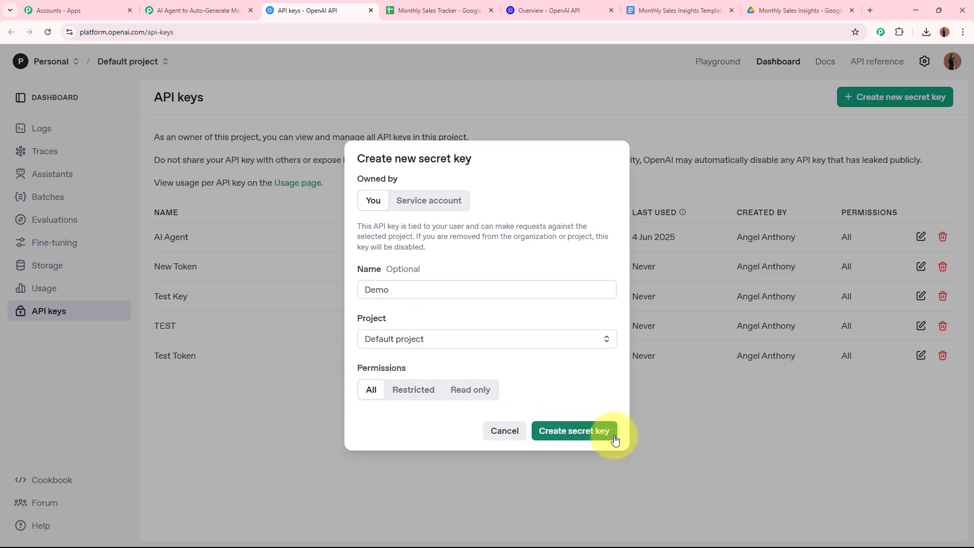
{"action": "left_click", "coordinate": [599, 432]}
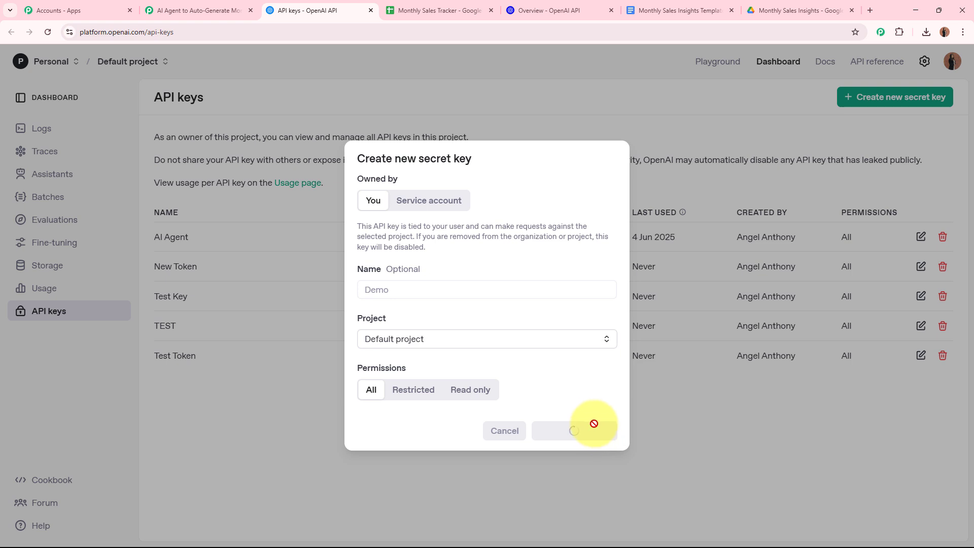
{"action": "left_click", "coordinate": [584, 308]}
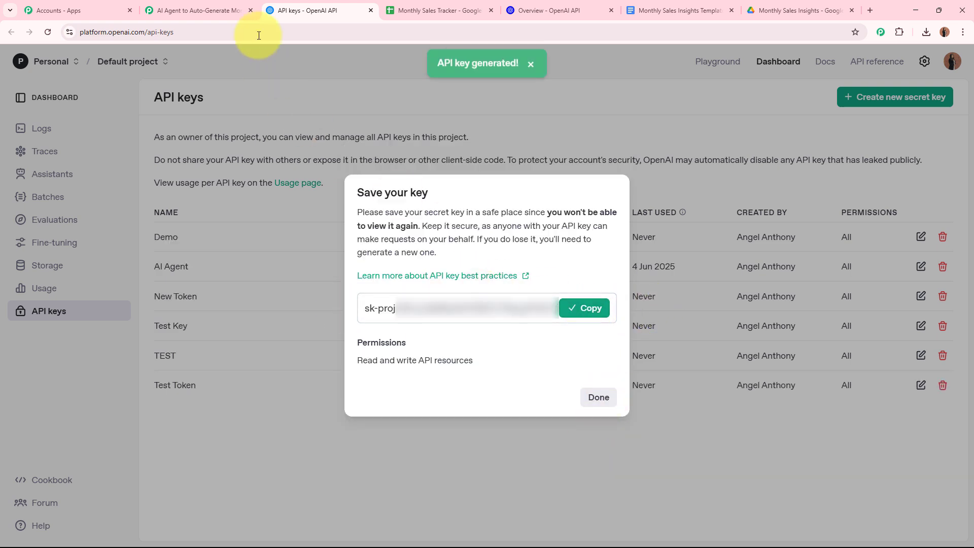
Step: Paste the copied API key into the Token field of the Pabbly Connect OpenAI connection and save it
{"action": "left_click", "coordinate": [198, 11]}
{"action": "left_click", "coordinate": [557, 332]}
{"action": "key", "text": "ctrl+v"}
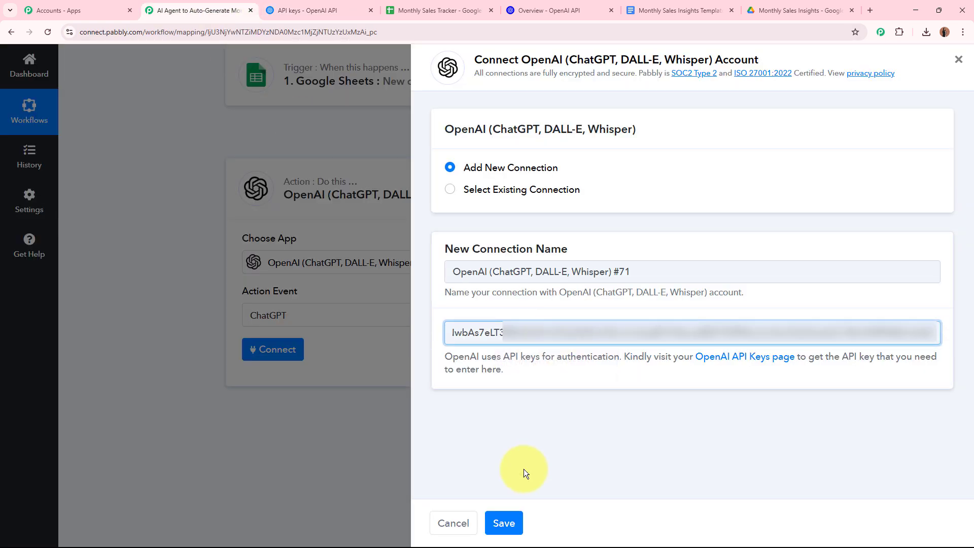
{"action": "left_click", "coordinate": [504, 523]}
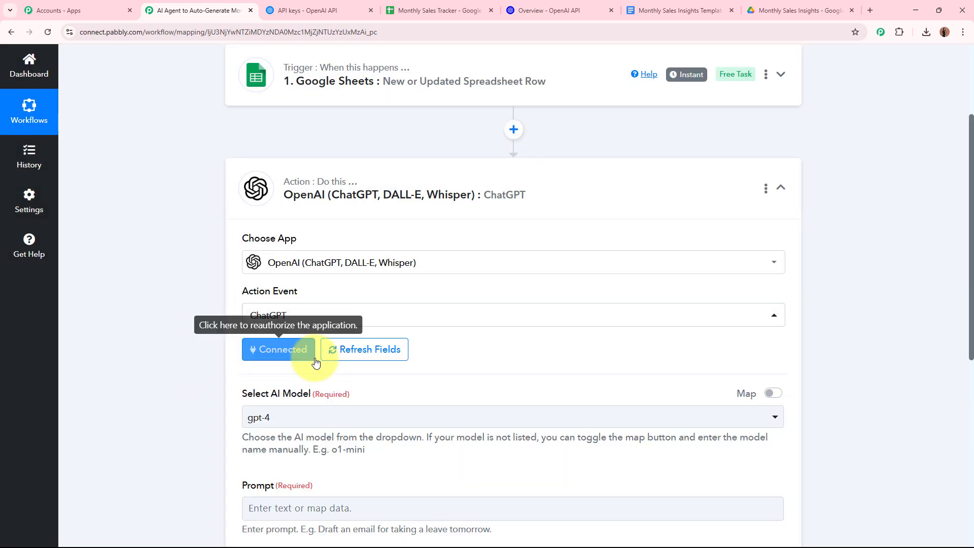
Step: Set the AI model of the ChatGPT action to gpt-4o-mini
{"action": "scroll", "coordinate": [189, 342], "scroll_direction": "down", "scroll_amount": 1}
{"action": "scroll", "coordinate": [190, 342], "scroll_direction": "down", "scroll_amount": 3}
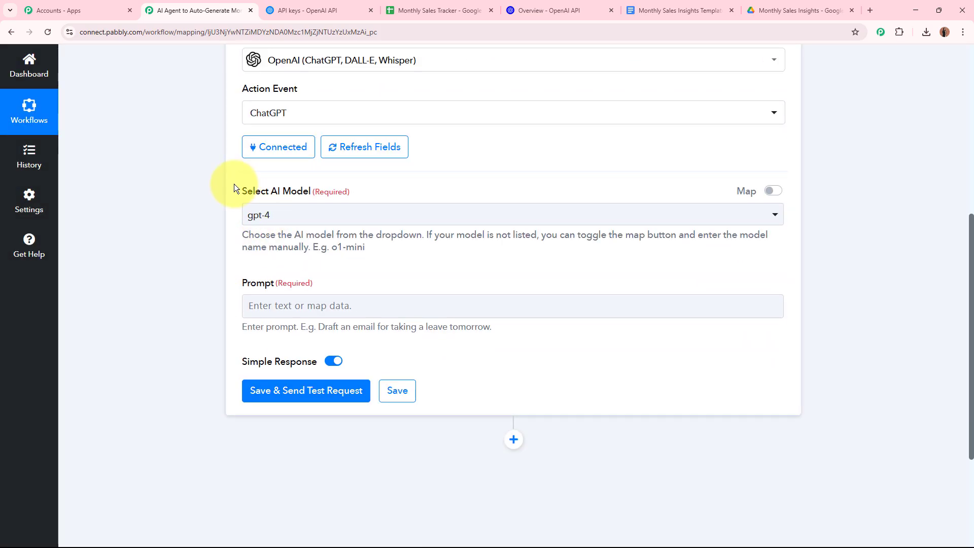
{"action": "left_click_drag", "start_coordinate": [233, 189], "coordinate": [420, 211]}
{"action": "left_click", "coordinate": [420, 213]}
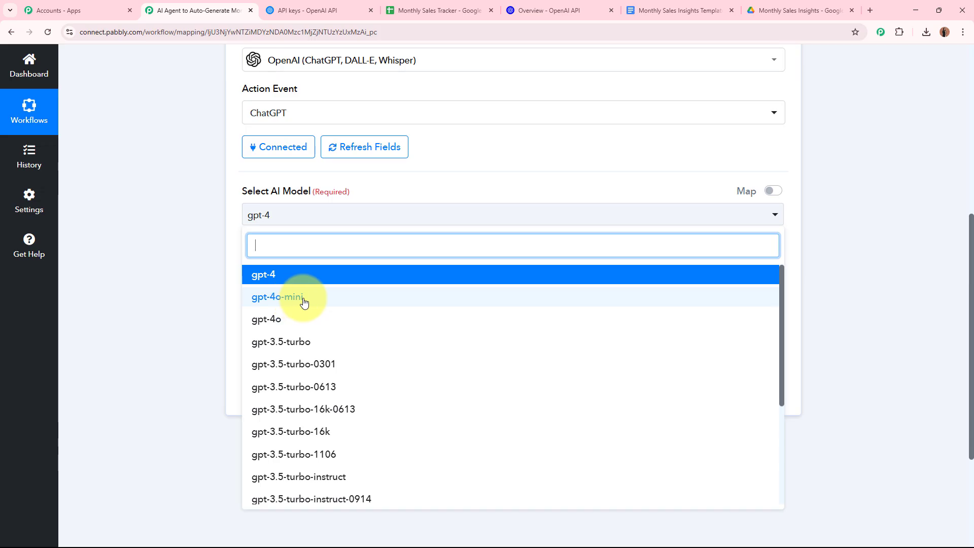
{"action": "scroll", "coordinate": [374, 416], "scroll_direction": "down", "scroll_amount": 3}
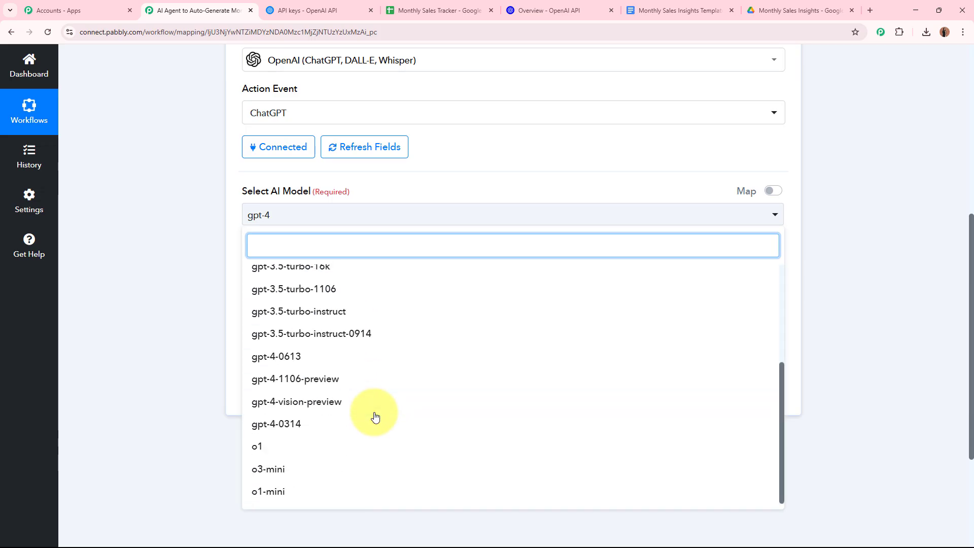
{"action": "scroll", "coordinate": [375, 416], "scroll_direction": "up", "scroll_amount": 3}
{"action": "left_click", "coordinate": [319, 297]}
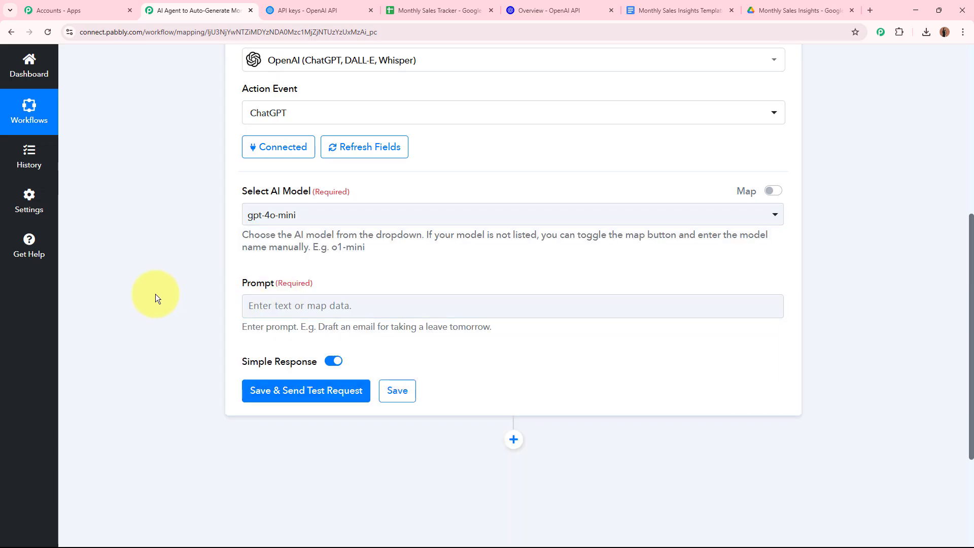
Step: Paste the sales insights assistant prompt with product data placeholders, average quantities and May 2025 report instructions into the Prompt field
{"action": "scroll", "coordinate": [155, 294], "scroll_direction": "down", "scroll_amount": 1}
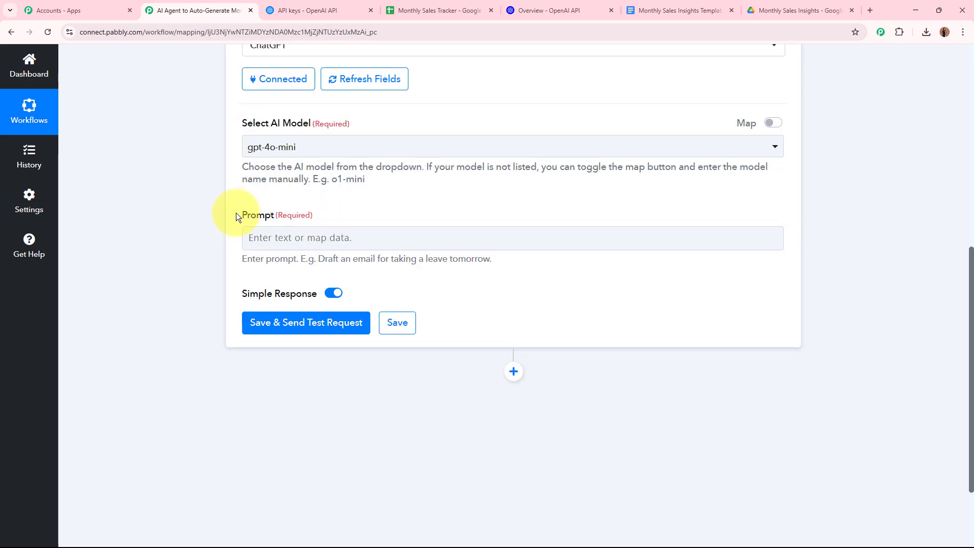
{"action": "left_click", "coordinate": [319, 241]}
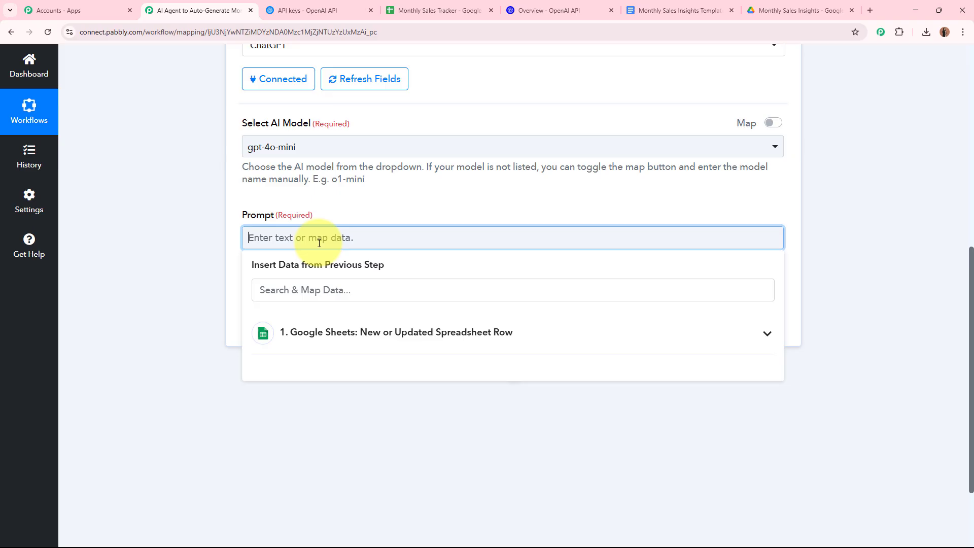
{"action": "key", "text": "ctrl+v"}
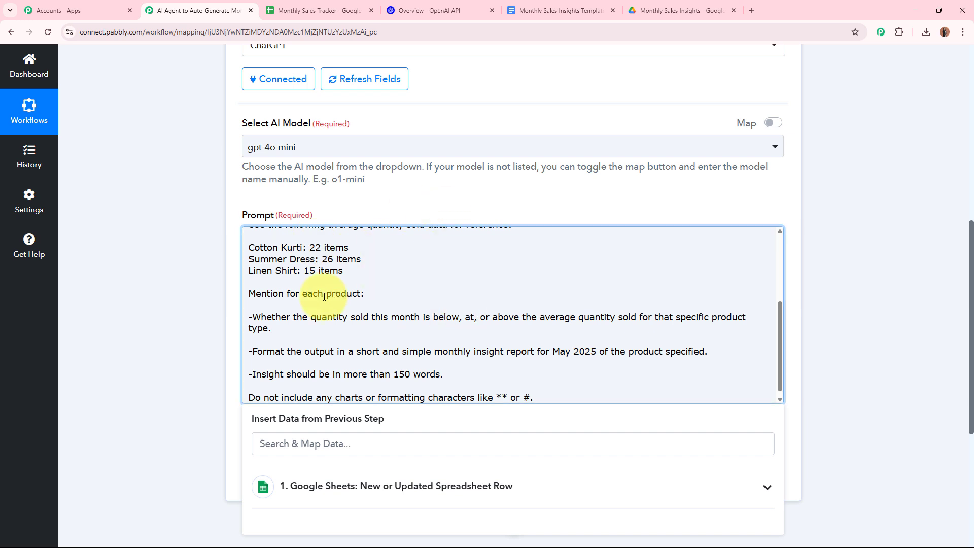
Step: Review the pasted prompt's data placeholders from Month to Net Revenue and the average quantities per product
{"action": "scroll", "coordinate": [325, 284], "scroll_direction": "up", "scroll_amount": 10}
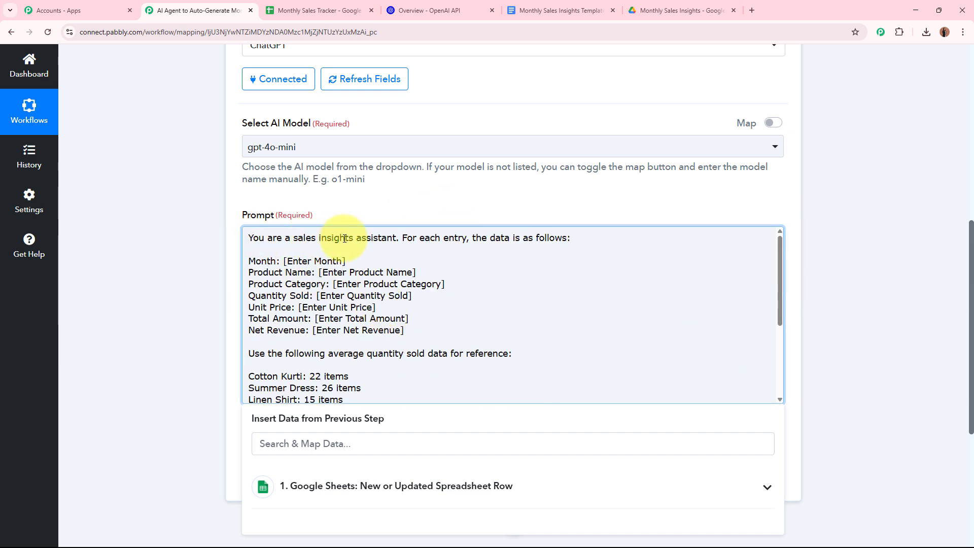
{"action": "scroll", "coordinate": [145, 269], "scroll_direction": "down", "scroll_amount": 2}
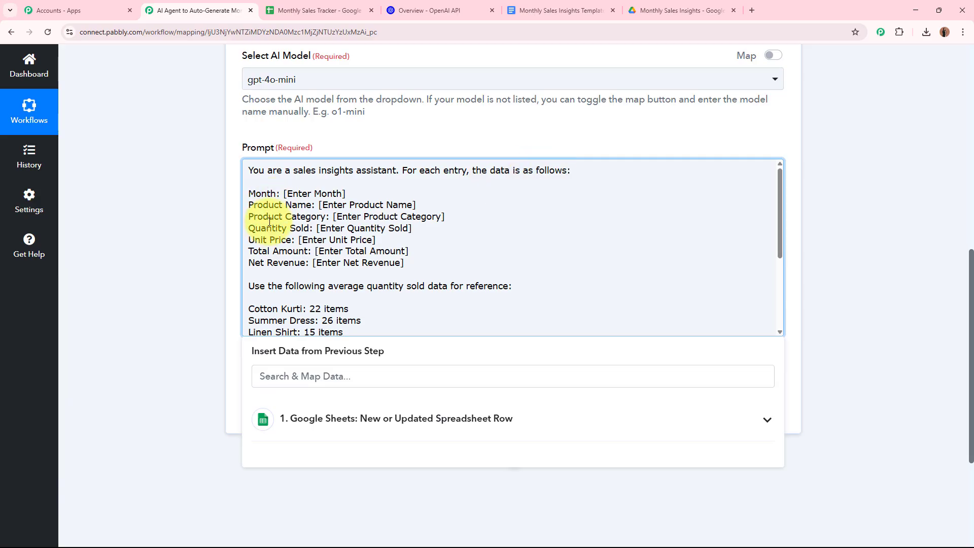
{"action": "left_click_drag", "start_coordinate": [249, 193], "coordinate": [425, 265]}
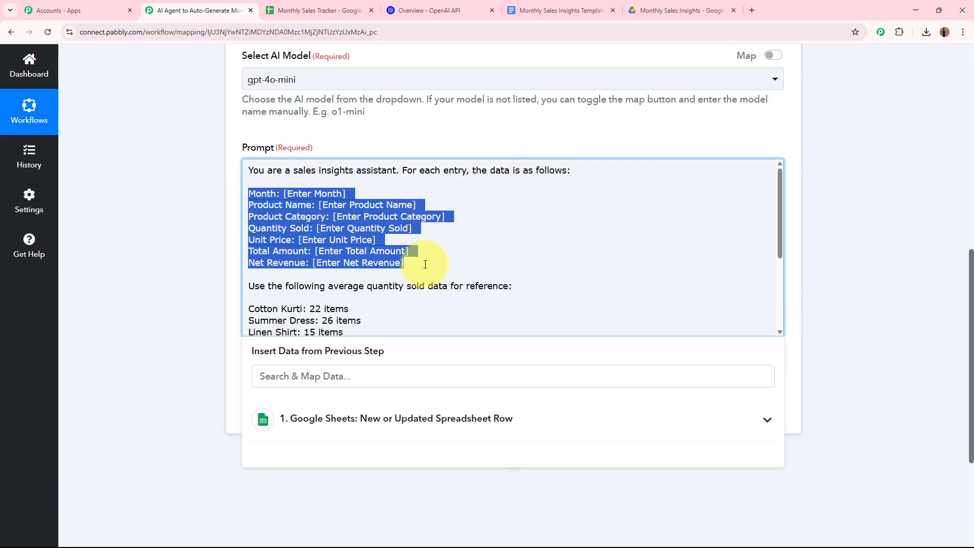
{"action": "left_click", "coordinate": [425, 265]}
{"action": "scroll", "coordinate": [424, 261], "scroll_direction": "down", "scroll_amount": 2}
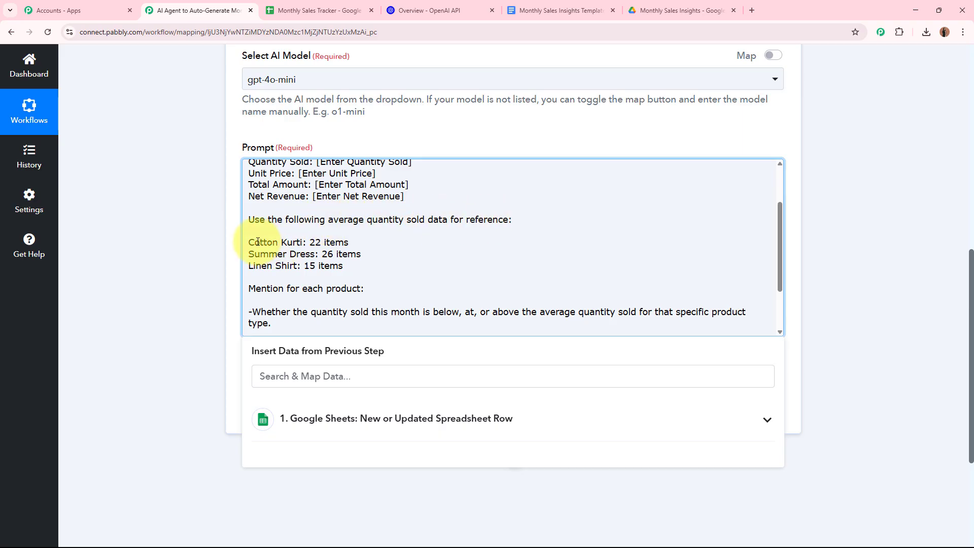
{"action": "left_click_drag", "start_coordinate": [248, 242], "coordinate": [343, 264]}
{"action": "left_click", "coordinate": [343, 265]}
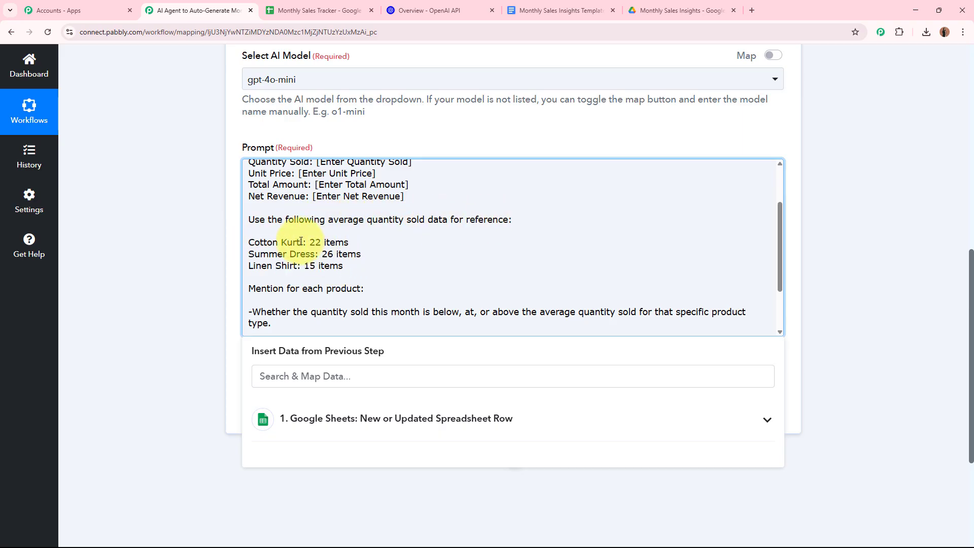
{"action": "left_click_drag", "start_coordinate": [252, 240], "coordinate": [349, 265]}
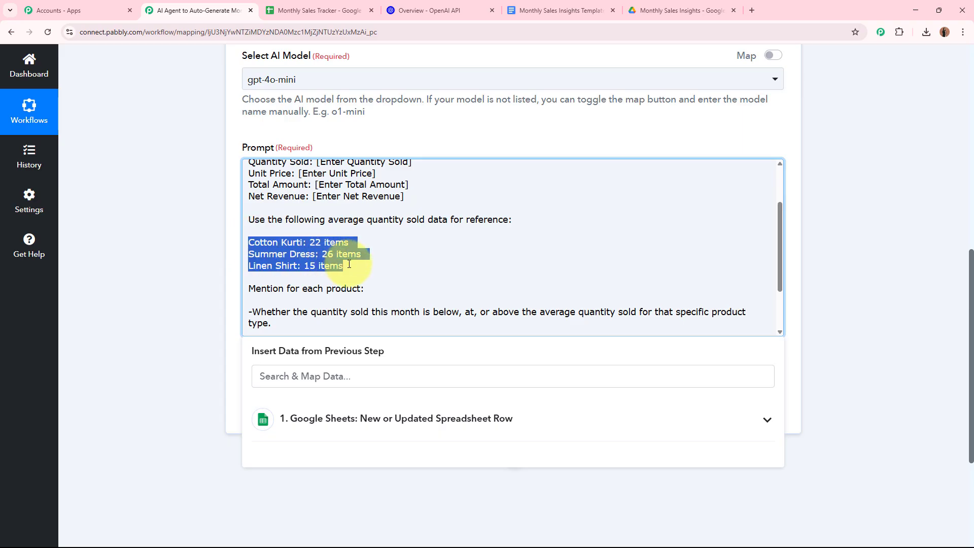
Step: Review the prompt's Points Required section, covering the average-quantity comparison, report format, insight length and ban on charts or formatting characters
{"action": "left_click", "coordinate": [348, 265]}
{"action": "scroll", "coordinate": [348, 265], "scroll_direction": "down", "scroll_amount": 2}
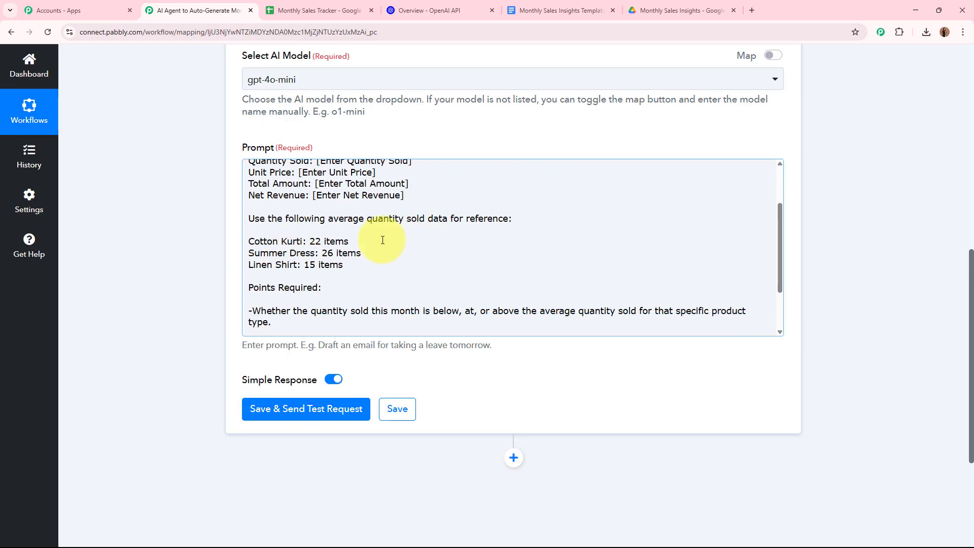
{"action": "scroll", "coordinate": [382, 241], "scroll_direction": "down", "scroll_amount": 1}
{"action": "left_click", "coordinate": [252, 244]}
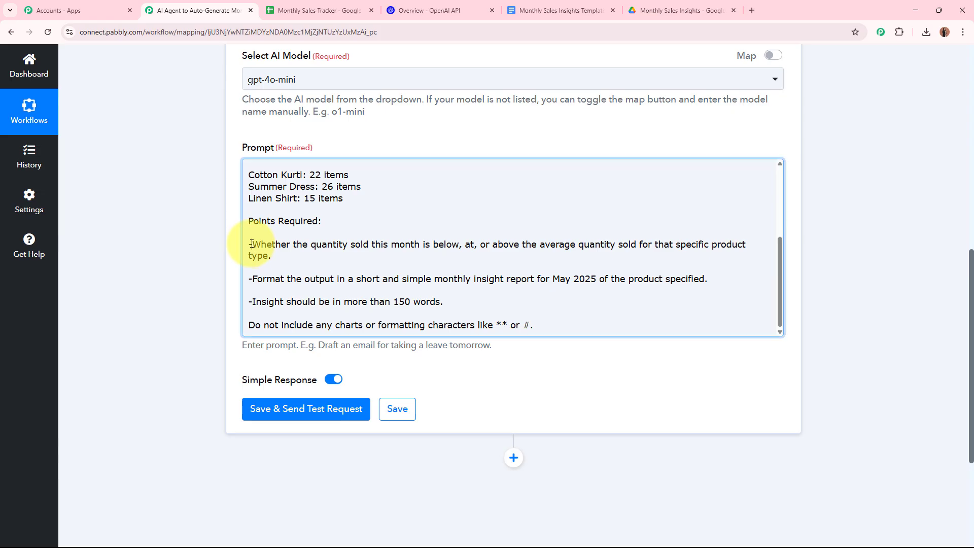
{"action": "left_click_drag", "start_coordinate": [252, 244], "coordinate": [478, 298]}
{"action": "left_click", "coordinate": [478, 298]}
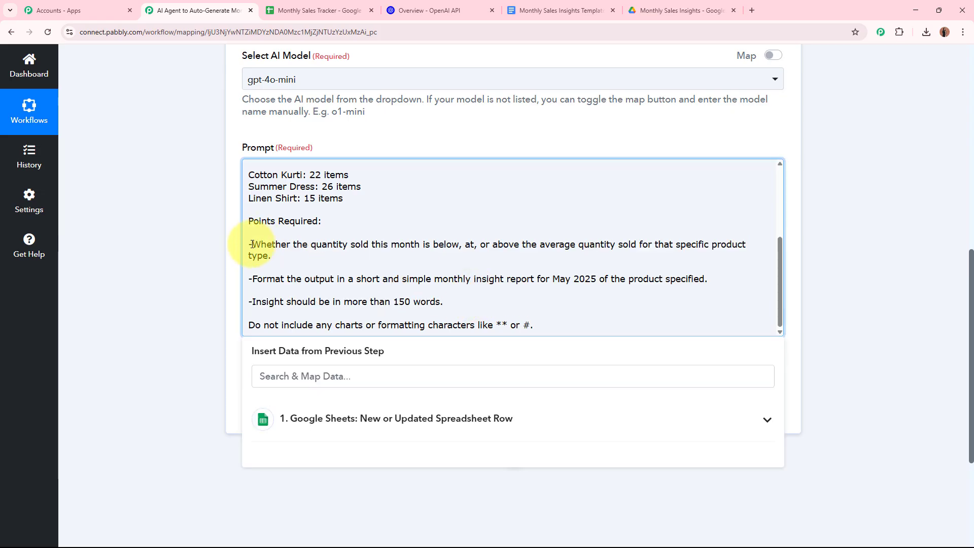
{"action": "left_click_drag", "start_coordinate": [252, 244], "coordinate": [722, 245]}
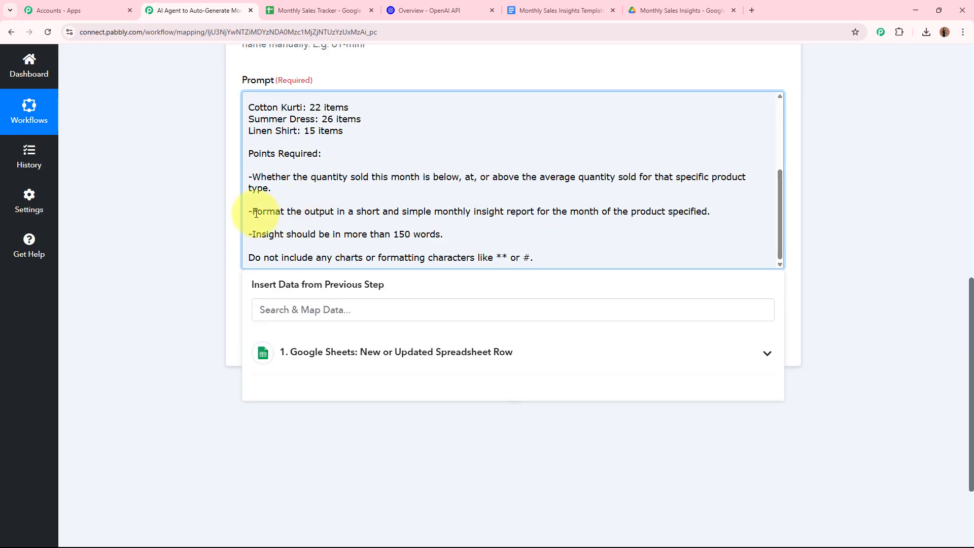
{"action": "left_click_drag", "start_coordinate": [255, 211], "coordinate": [717, 213]}
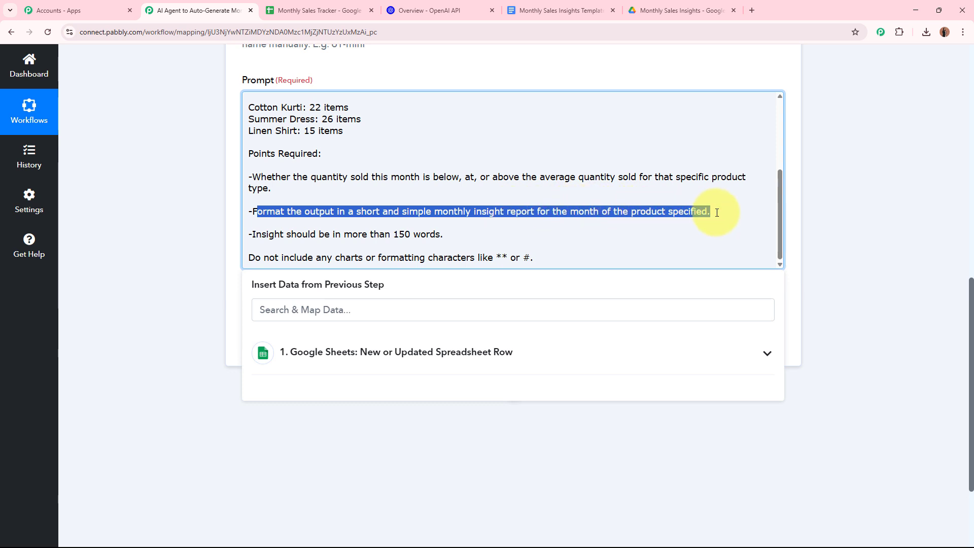
{"action": "left_click_drag", "start_coordinate": [258, 235], "coordinate": [434, 235]}
{"action": "left_click_drag", "start_coordinate": [245, 258], "coordinate": [516, 257]}
{"action": "left_click", "coordinate": [518, 254]}
{"action": "scroll", "coordinate": [528, 218], "scroll_direction": "up", "scroll_amount": 5}
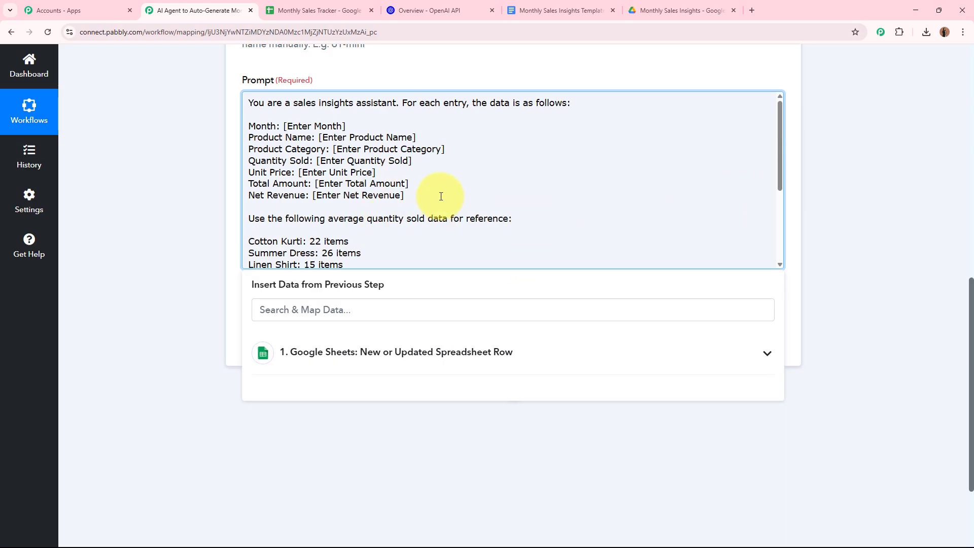
Step: Replace the [Enter Month] placeholder in the prompt with the Month field mapped from the Google Sheets trigger
{"action": "left_click_drag", "start_coordinate": [285, 126], "coordinate": [413, 135]}
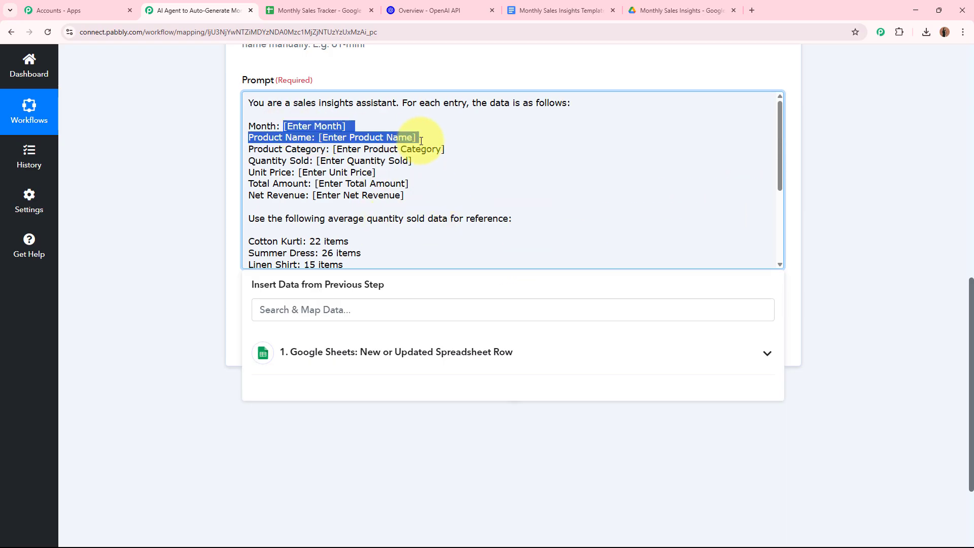
{"action": "left_click", "coordinate": [325, 139]}
{"action": "left_click_drag", "start_coordinate": [284, 125], "coordinate": [350, 126]}
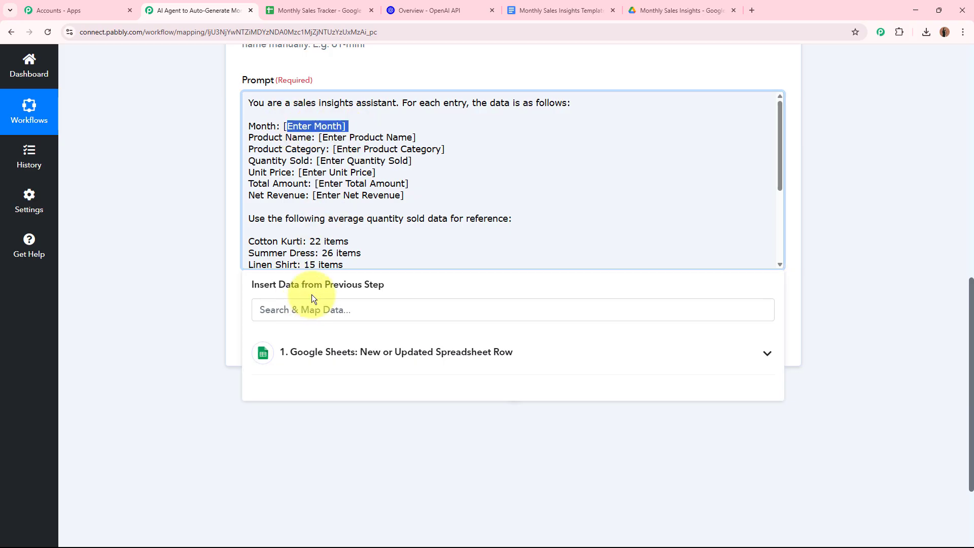
{"action": "scroll", "coordinate": [74, 175], "scroll_direction": "up", "scroll_amount": 9}
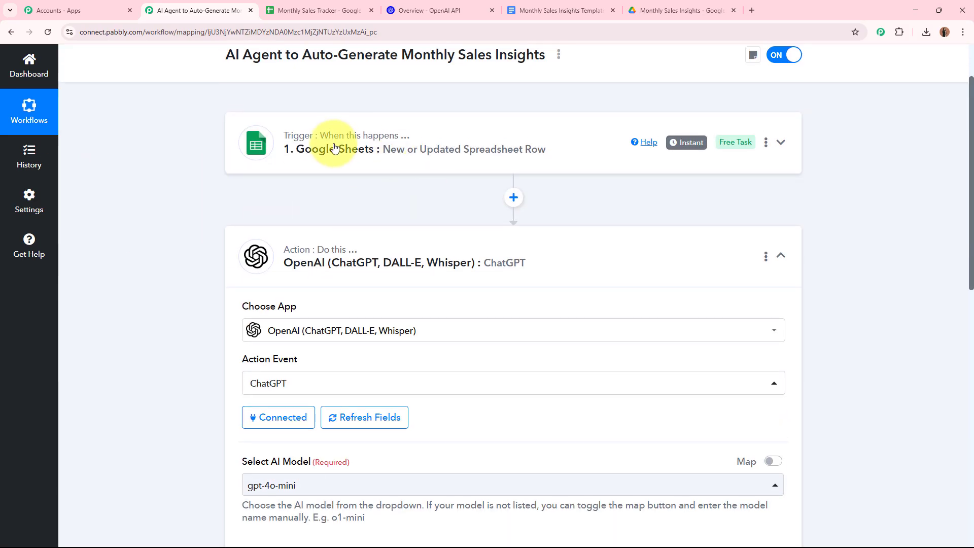
{"action": "scroll", "coordinate": [110, 318], "scroll_direction": "down", "scroll_amount": 7}
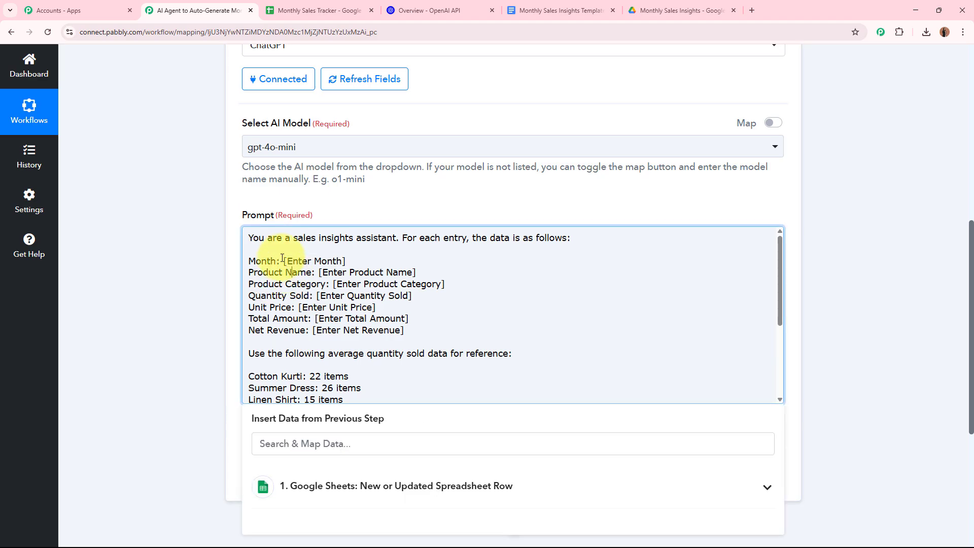
{"action": "left_click_drag", "start_coordinate": [284, 261], "coordinate": [352, 261]}
{"action": "scroll", "coordinate": [209, 273], "scroll_direction": "down", "scroll_amount": 4}
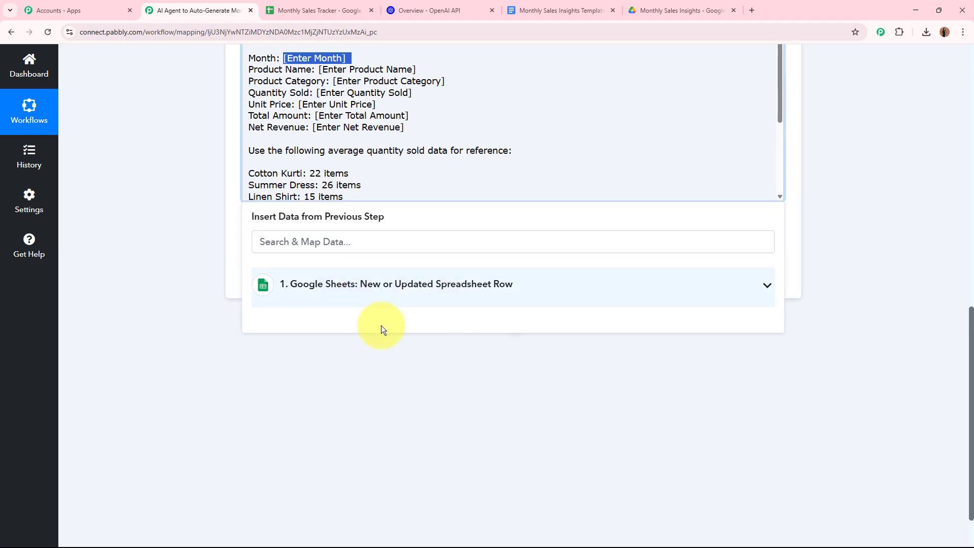
{"action": "left_click", "coordinate": [393, 293]}
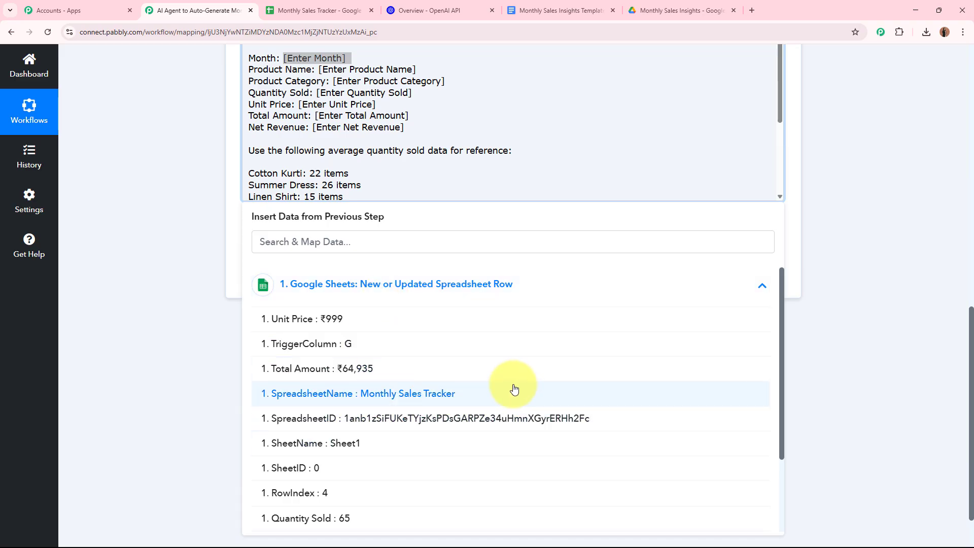
{"action": "scroll", "coordinate": [514, 389], "scroll_direction": "down", "scroll_amount": 2}
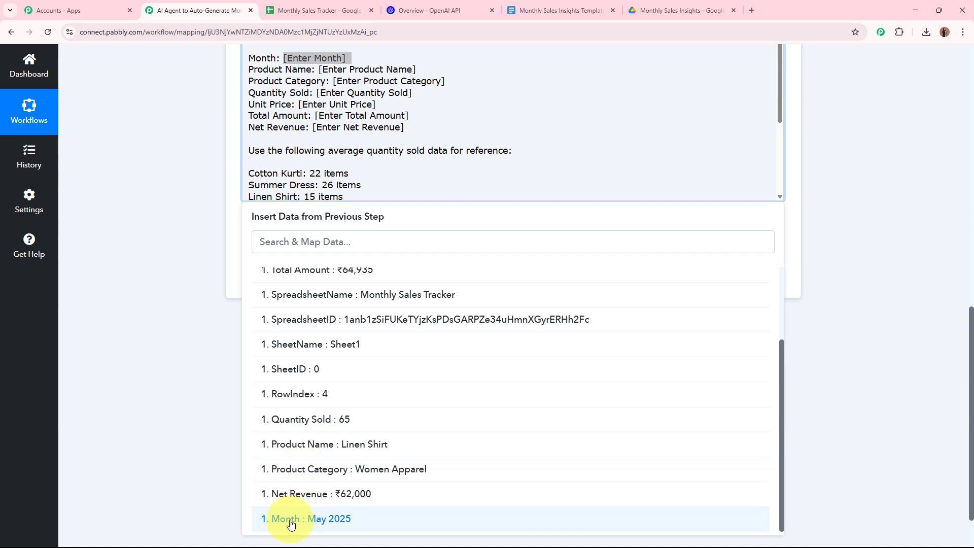
{"action": "left_click", "coordinate": [343, 518]}
{"action": "scroll", "coordinate": [104, 292], "scroll_direction": "up", "scroll_amount": 4}
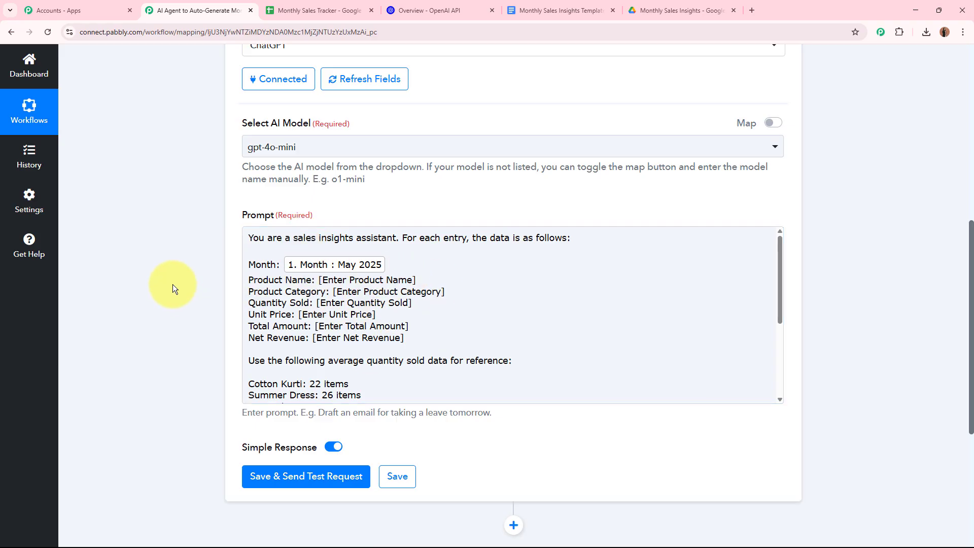
Step: Replace the [Enter Product Name] placeholder in the prompt with the Google Sheets trigger's Product Name field
{"action": "scroll", "coordinate": [173, 288], "scroll_direction": "up", "scroll_amount": 8}
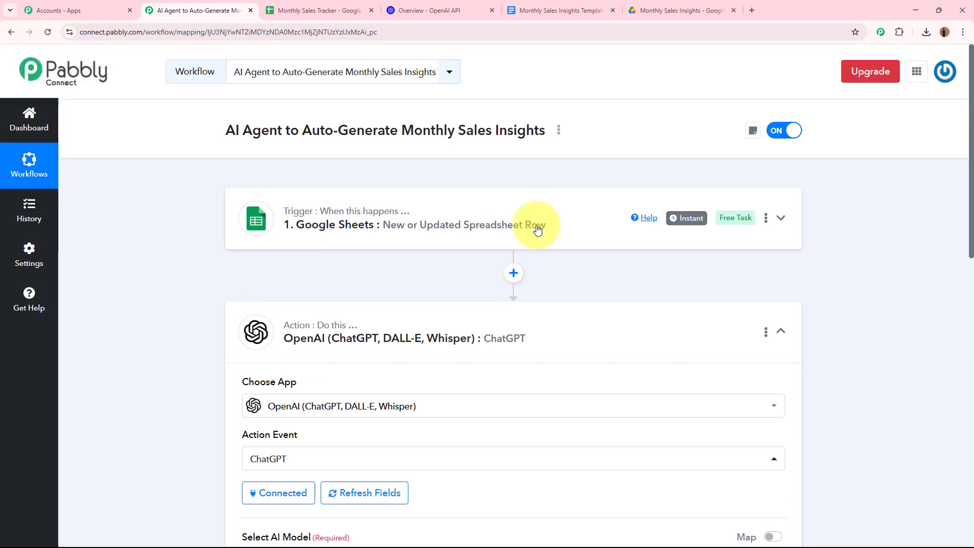
{"action": "scroll", "coordinate": [555, 233], "scroll_direction": "down", "scroll_amount": 8}
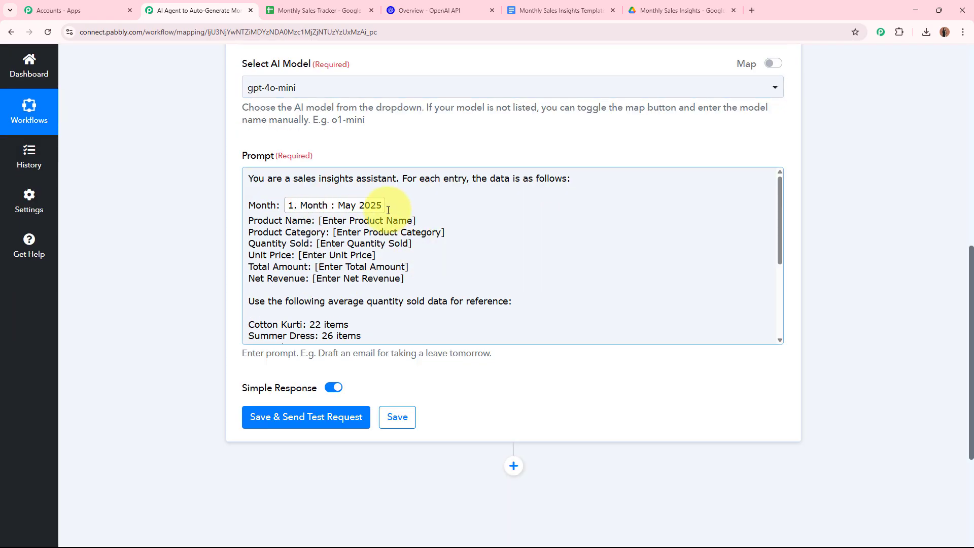
{"action": "left_click_drag", "start_coordinate": [320, 221], "coordinate": [416, 221]}
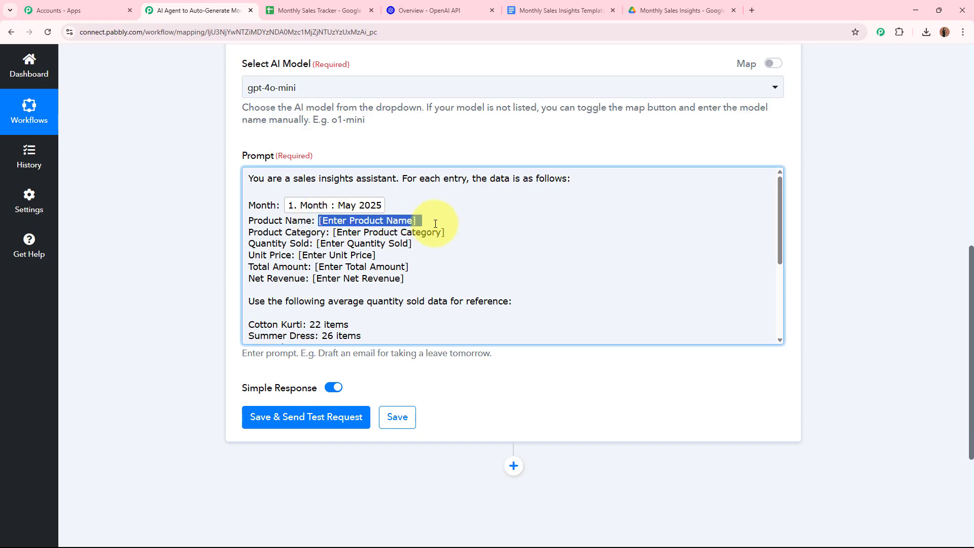
{"action": "scroll", "coordinate": [218, 217], "scroll_direction": "down", "scroll_amount": 3}
{"action": "left_click", "coordinate": [456, 291]}
{"action": "scroll", "coordinate": [406, 441], "scroll_direction": "down", "scroll_amount": 3}
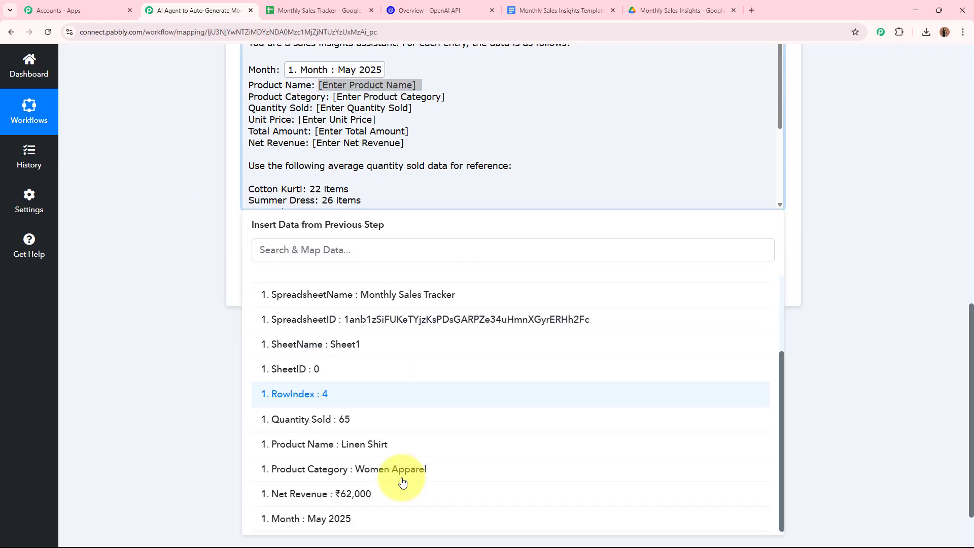
{"action": "left_click", "coordinate": [374, 445]}
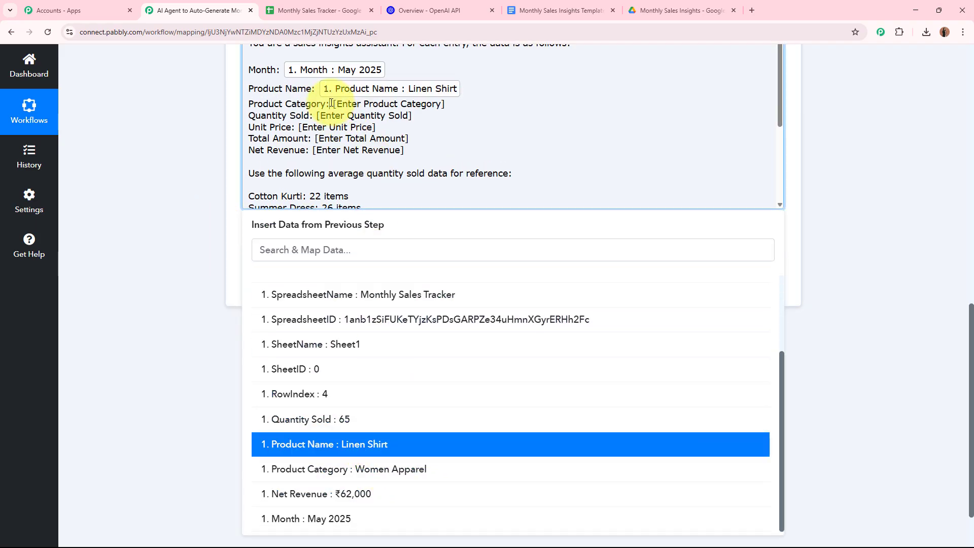
Step: Map the trigger's Product Category and Quantity Sold fields over their matching placeholders in the prompt
{"action": "left_click_drag", "start_coordinate": [332, 104], "coordinate": [480, 111]}
{"action": "left_click", "coordinate": [468, 112]}
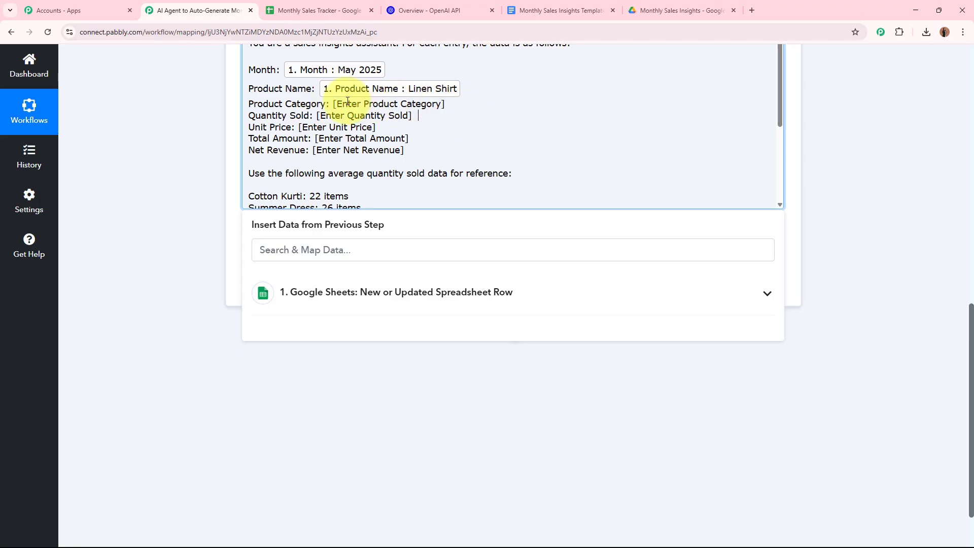
{"action": "left_click_drag", "start_coordinate": [334, 103], "coordinate": [467, 102]}
{"action": "left_click", "coordinate": [374, 469]}
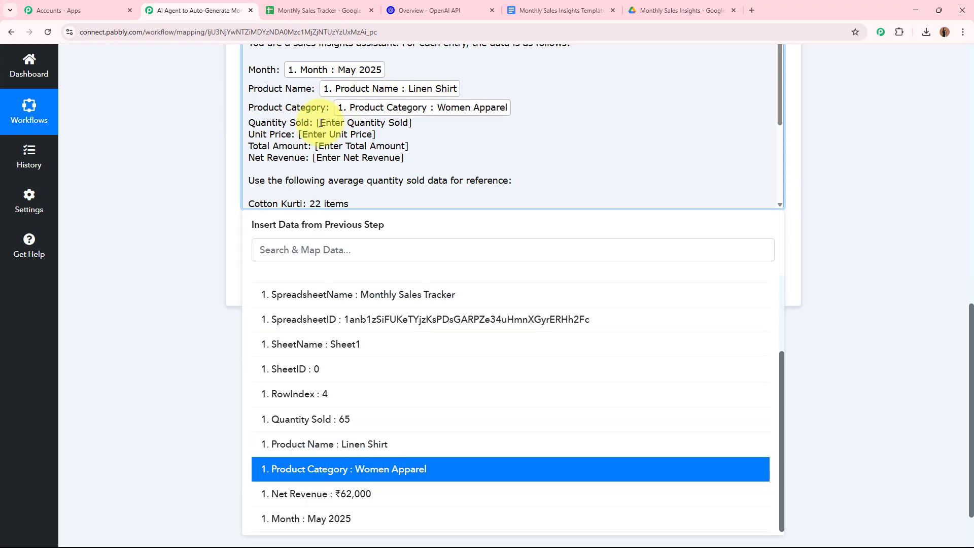
{"action": "left_click_drag", "start_coordinate": [316, 123], "coordinate": [450, 127]}
{"action": "left_click", "coordinate": [411, 305]}
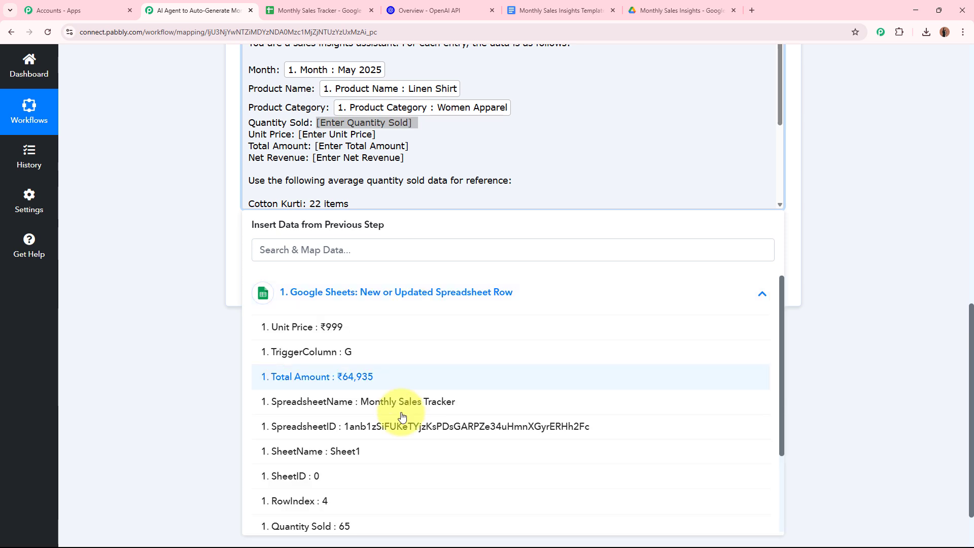
{"action": "scroll", "coordinate": [403, 430], "scroll_direction": "down", "scroll_amount": 2}
{"action": "left_click", "coordinate": [398, 421]}
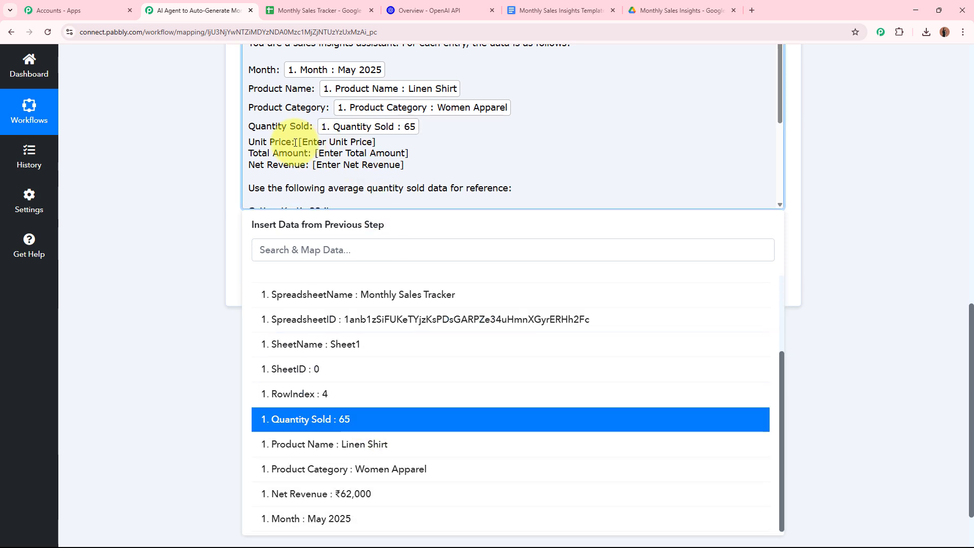
Step: Map the trigger's Unit Price and Total Amount fields in place of the corresponding prompt placeholders
{"action": "left_click_drag", "start_coordinate": [300, 141], "coordinate": [421, 138]}
{"action": "left_click", "coordinate": [370, 294]}
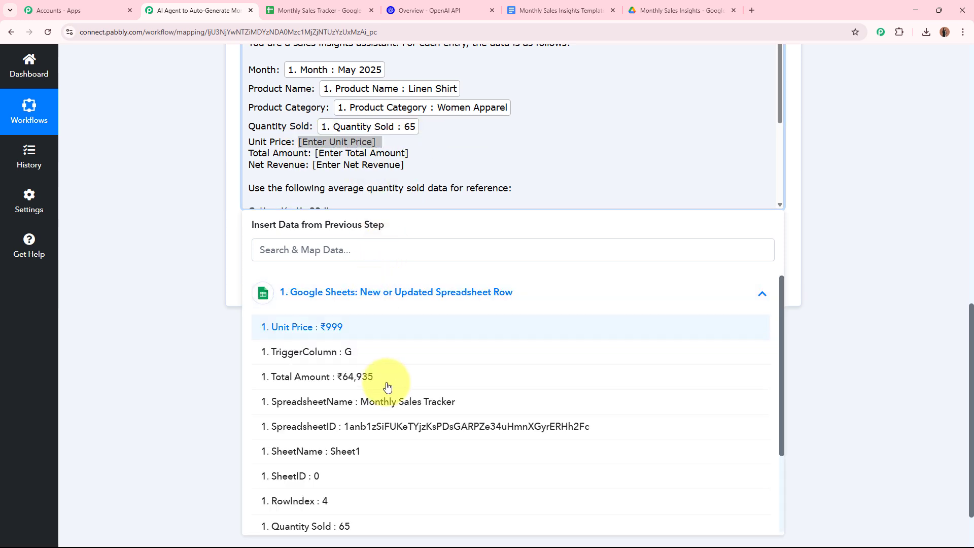
{"action": "left_click", "coordinate": [349, 331]}
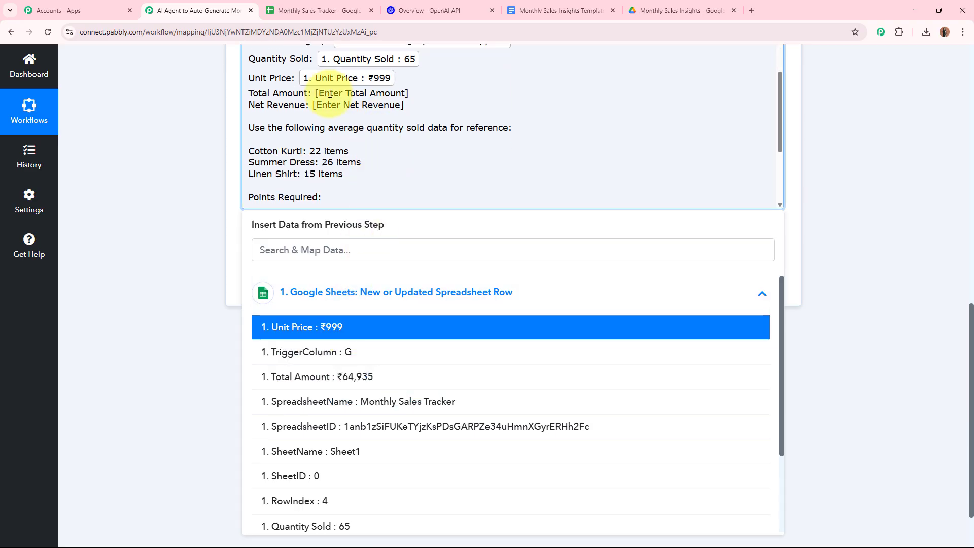
{"action": "left_click_drag", "start_coordinate": [315, 93], "coordinate": [416, 94]}
{"action": "left_click", "coordinate": [371, 292]}
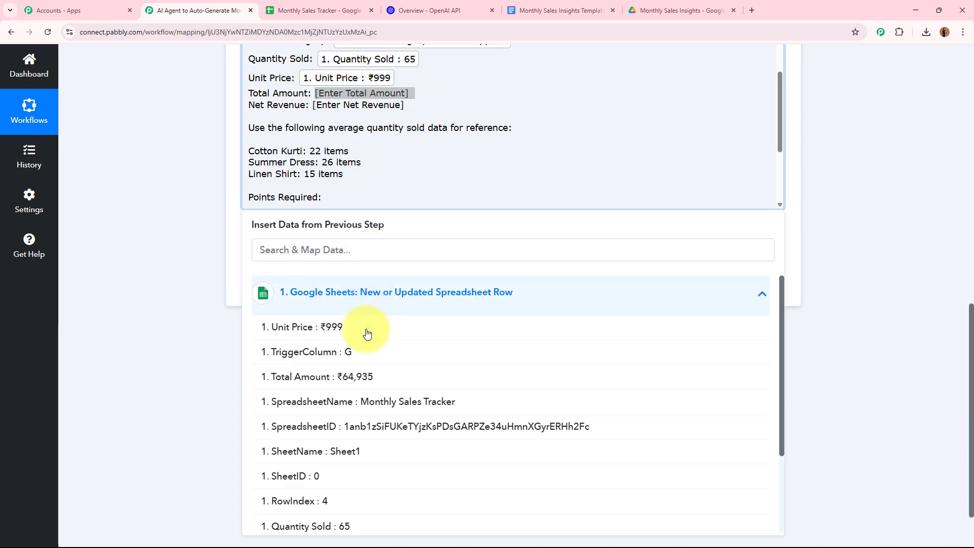
{"action": "left_click", "coordinate": [353, 381]}
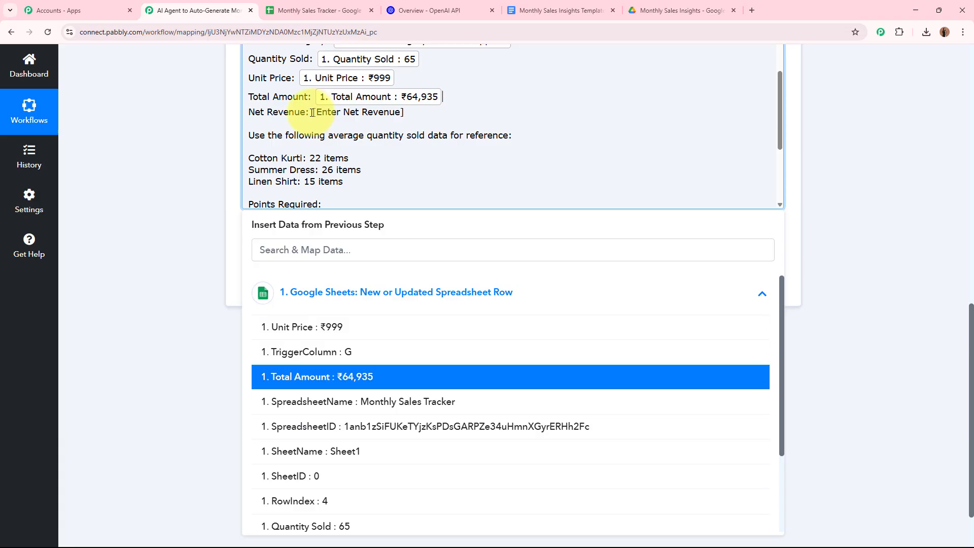
Step: Replace the [Enter Net Revenue] placeholder with the trigger's Net Revenue field and close the mapping list
{"action": "left_click_drag", "start_coordinate": [313, 112], "coordinate": [405, 113]}
{"action": "left_click", "coordinate": [374, 291]}
{"action": "scroll", "coordinate": [323, 488], "scroll_direction": "down", "scroll_amount": 2}
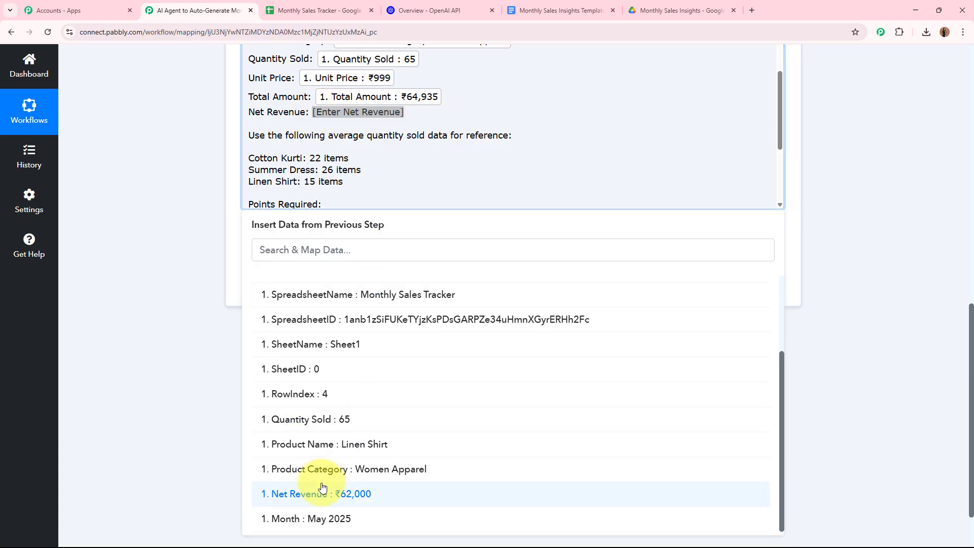
{"action": "left_click", "coordinate": [320, 494]}
{"action": "left_click", "coordinate": [163, 251]}
Step: Save the ChatGPT action and send a test request with the mapped prompt
{"action": "scroll", "coordinate": [477, 233], "scroll_direction": "up", "scroll_amount": 3}
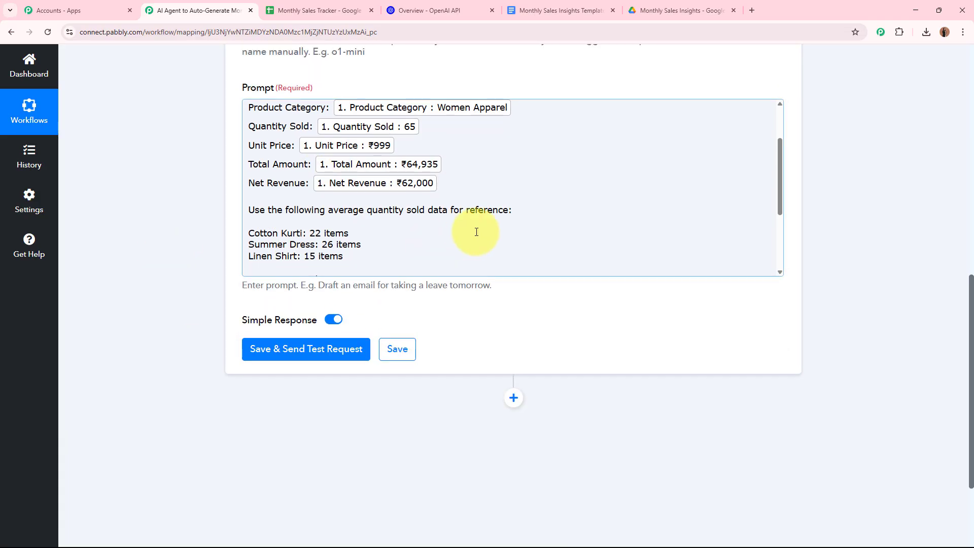
{"action": "scroll", "coordinate": [456, 253], "scroll_direction": "down", "scroll_amount": 3}
{"action": "left_click", "coordinate": [331, 356]}
{"action": "scroll", "coordinate": [108, 261], "scroll_direction": "down", "scroll_amount": 3}
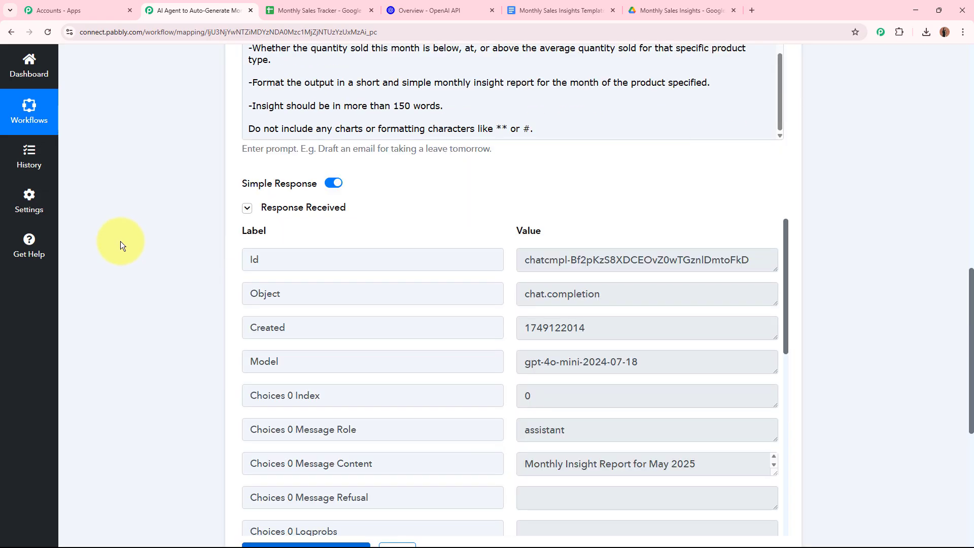
Step: Enlarge the Choices 0 Message Content value in the received response and read through the generated monthly insight report
{"action": "scroll", "coordinate": [142, 233], "scroll_direction": "down", "scroll_amount": 3}
{"action": "scroll", "coordinate": [660, 167], "scroll_direction": "down", "scroll_amount": 4}
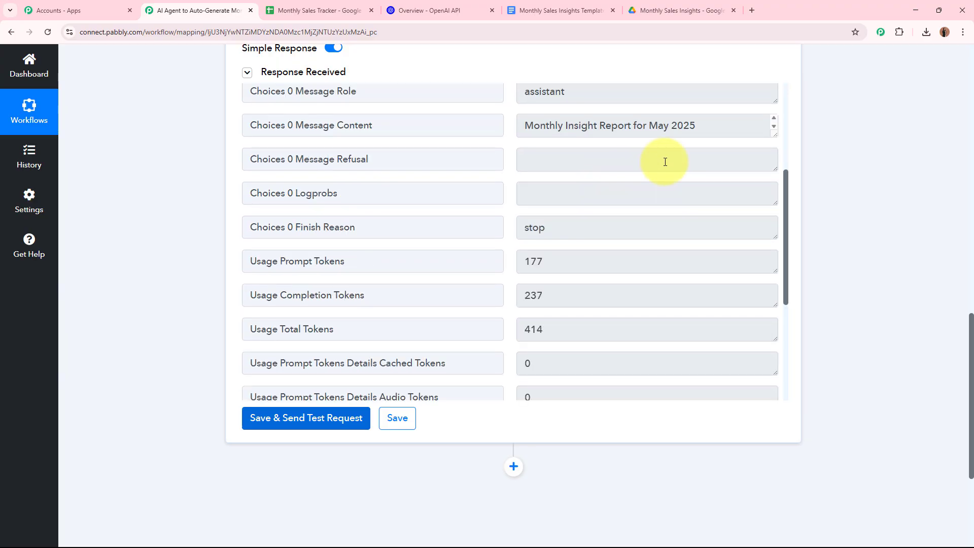
{"action": "left_click_drag", "start_coordinate": [774, 132], "coordinate": [774, 350]}
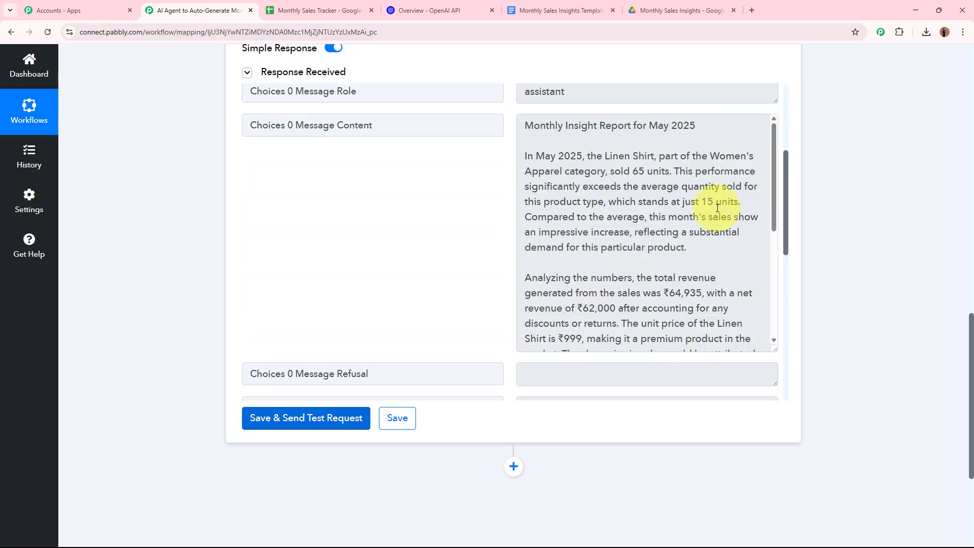
{"action": "left_click_drag", "start_coordinate": [526, 126], "coordinate": [692, 274]}
{"action": "left_click", "coordinate": [691, 274]}
{"action": "scroll", "coordinate": [675, 248], "scroll_direction": "up", "scroll_amount": 4}
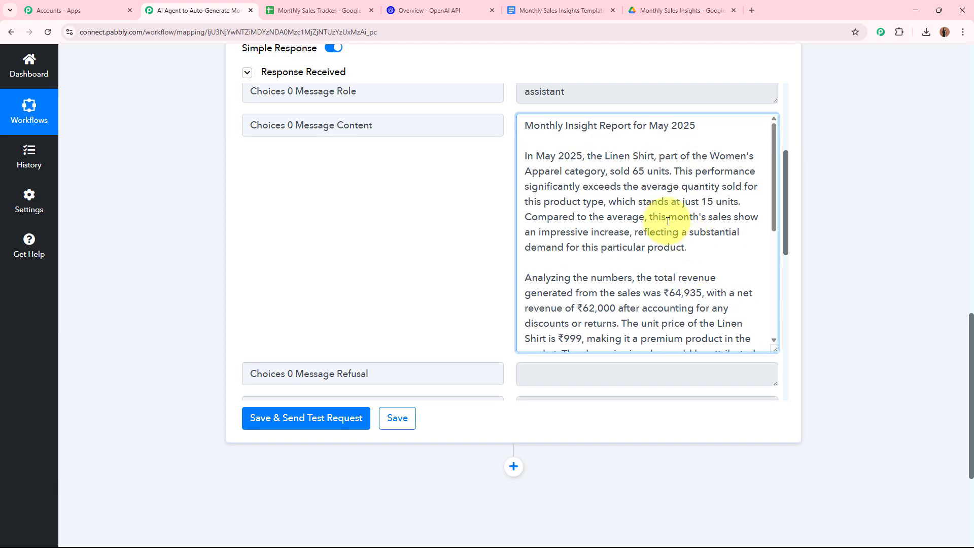
{"action": "double_click", "coordinate": [530, 156]}
{"action": "left_click_drag", "start_coordinate": [593, 155], "coordinate": [674, 245]}
{"action": "left_click", "coordinate": [674, 241]}
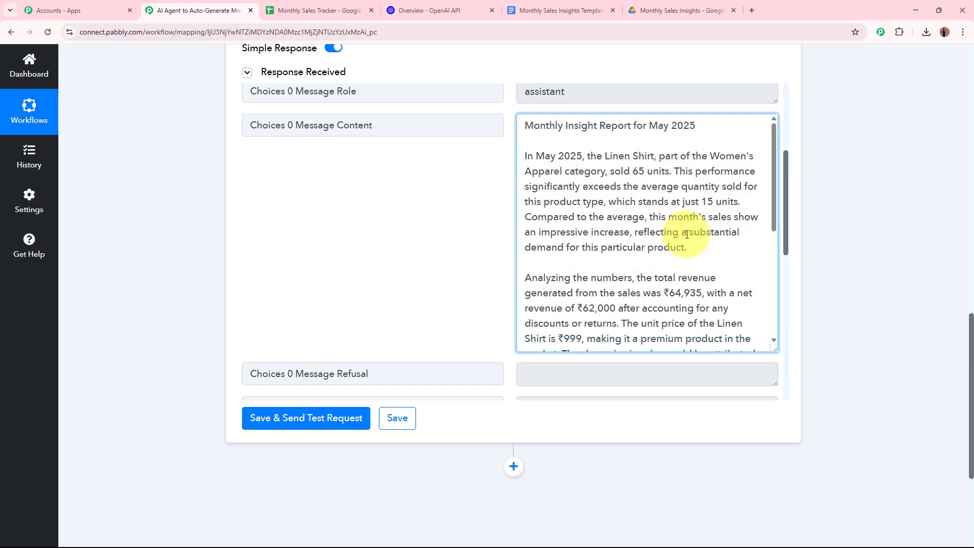
{"action": "scroll", "coordinate": [674, 239], "scroll_direction": "down", "scroll_amount": 1}
{"action": "left_click_drag", "start_coordinate": [546, 213], "coordinate": [655, 280]}
{"action": "left_click", "coordinate": [655, 281]}
{"action": "scroll", "coordinate": [648, 243], "scroll_direction": "up", "scroll_amount": 8}
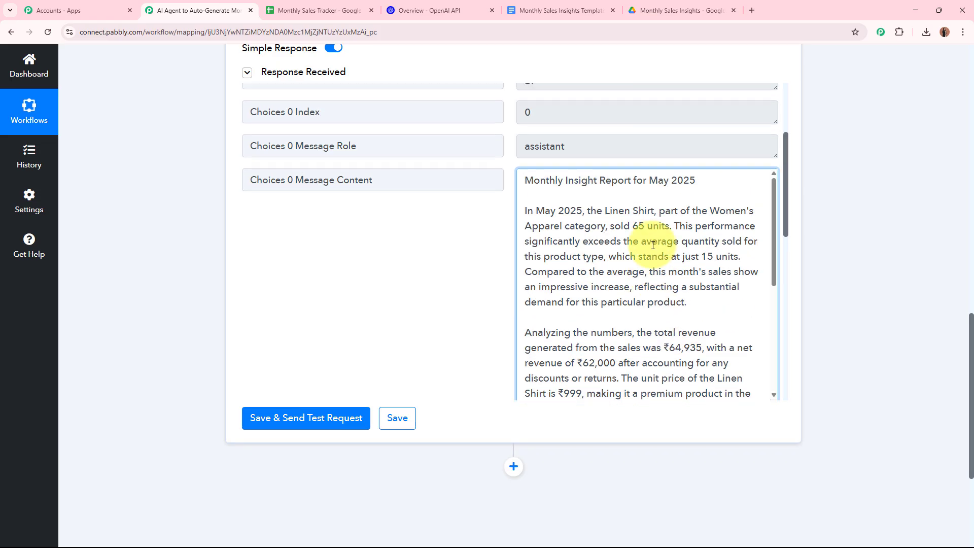
Step: Check the product name in the generated report, then shrink the Choices 0 Message Content box back to a single line
{"action": "left_click_drag", "start_coordinate": [605, 223], "coordinate": [654, 223]}
{"action": "scroll", "coordinate": [450, 322], "scroll_direction": "down", "scroll_amount": 3}
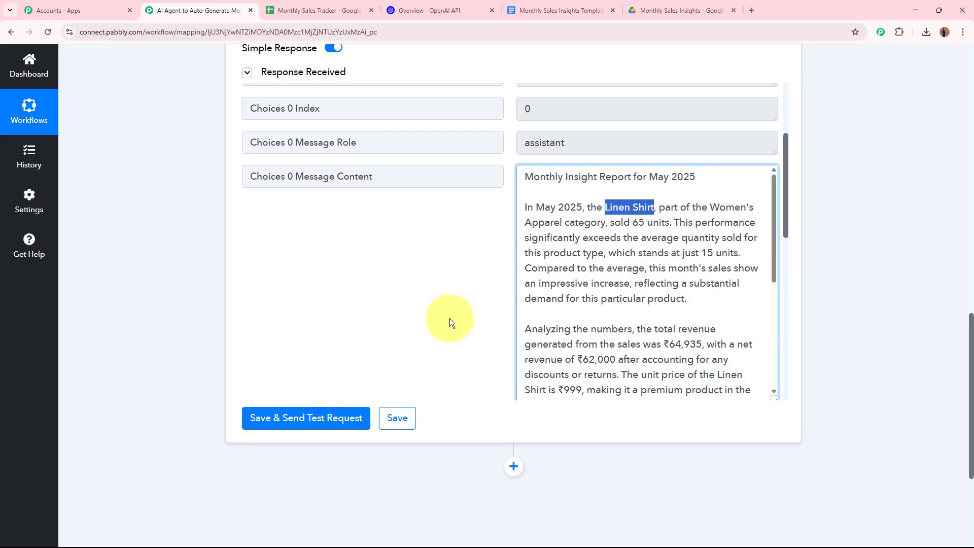
{"action": "left_click_drag", "start_coordinate": [778, 285], "coordinate": [772, 167]}
{"action": "scroll", "coordinate": [769, 183], "scroll_direction": "up", "scroll_amount": 4}
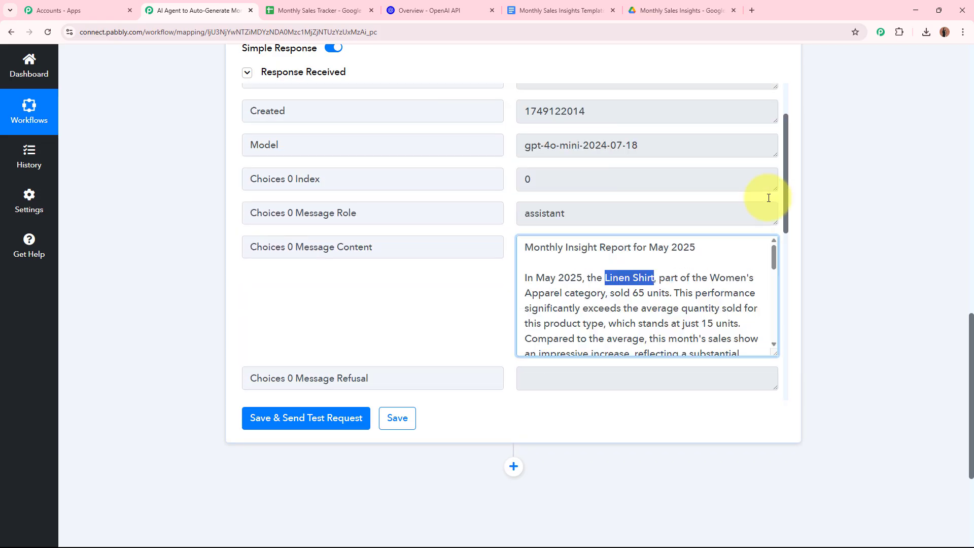
{"action": "left_click_drag", "start_coordinate": [773, 370], "coordinate": [764, 277]}
{"action": "left_click", "coordinate": [766, 303]}
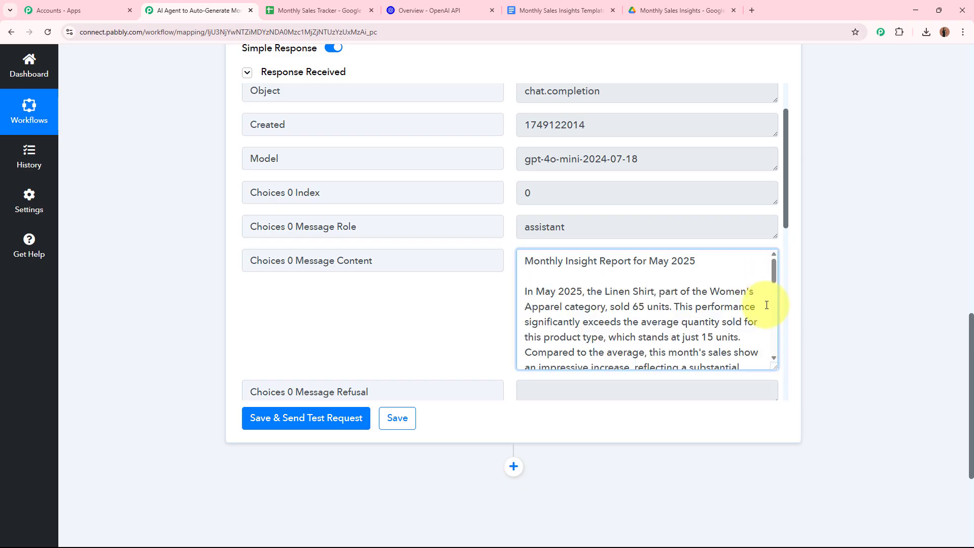
{"action": "left_click_drag", "start_coordinate": [775, 367], "coordinate": [773, 264]}
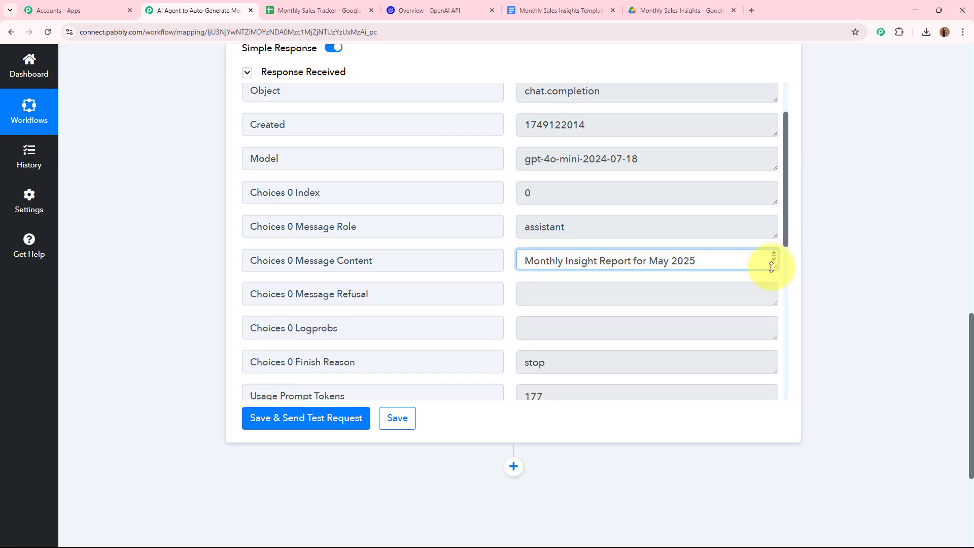
{"action": "left_click", "coordinate": [840, 249]}
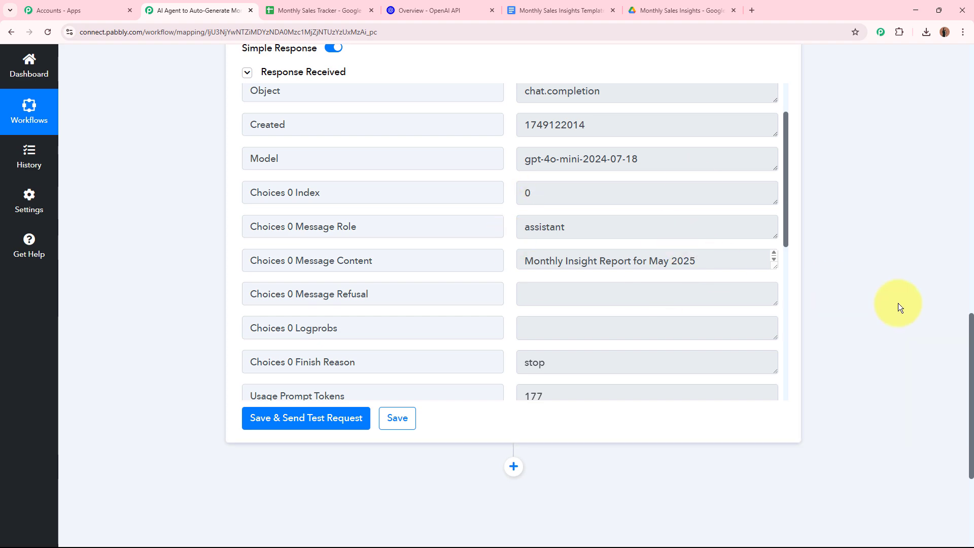
Step: Collapse the OpenAI ChatGPT action step
{"action": "scroll", "coordinate": [898, 305], "scroll_direction": "up", "scroll_amount": 10}
{"action": "scroll", "coordinate": [892, 281], "scroll_direction": "up", "scroll_amount": 4}
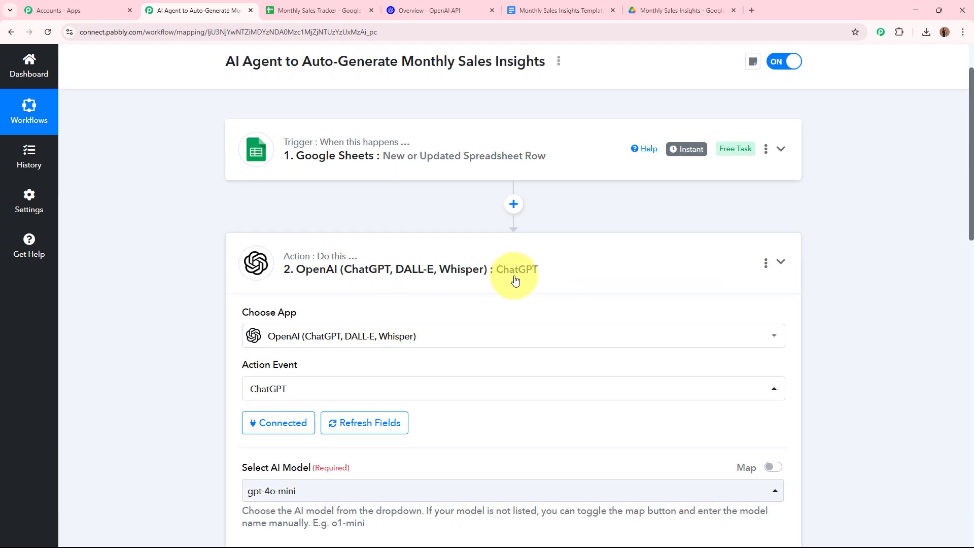
{"action": "left_click", "coordinate": [514, 277]}
{"action": "scroll", "coordinate": [815, 319], "scroll_direction": "up", "scroll_amount": 2}
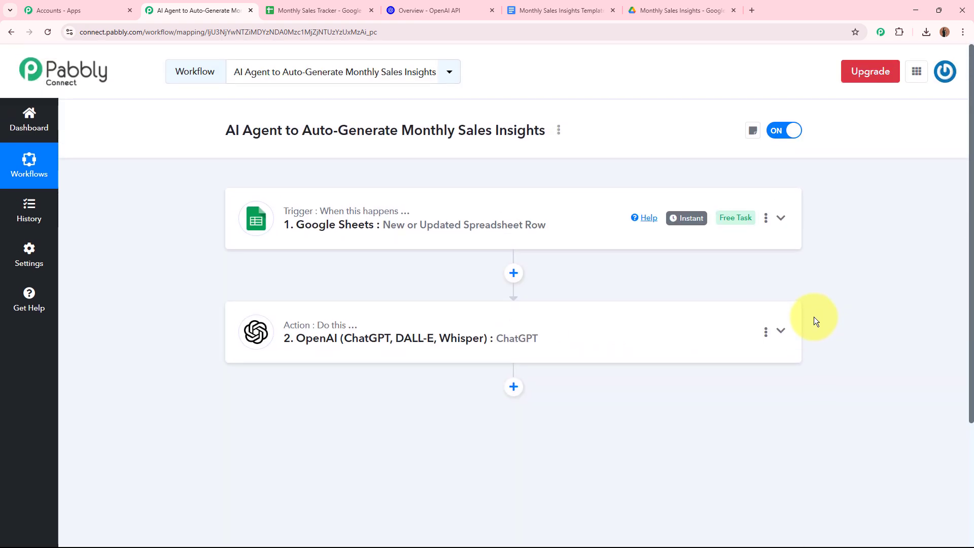
Step: Add a new action step after the ChatGPT action and choose Google Docs as its app
{"action": "scroll", "coordinate": [814, 316], "scroll_direction": "down", "scroll_amount": 4}
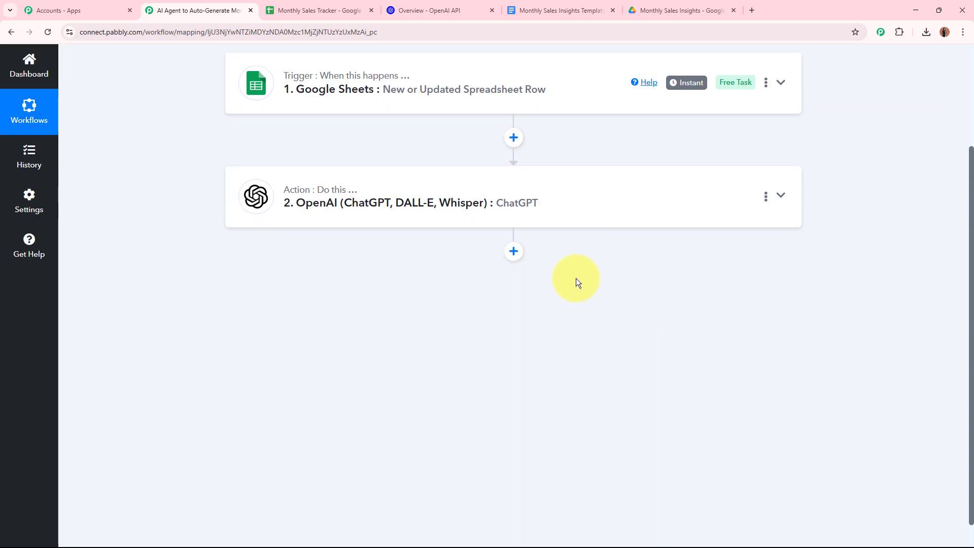
{"action": "left_click", "coordinate": [514, 251]}
{"action": "scroll", "coordinate": [515, 256], "scroll_direction": "down", "scroll_amount": 4}
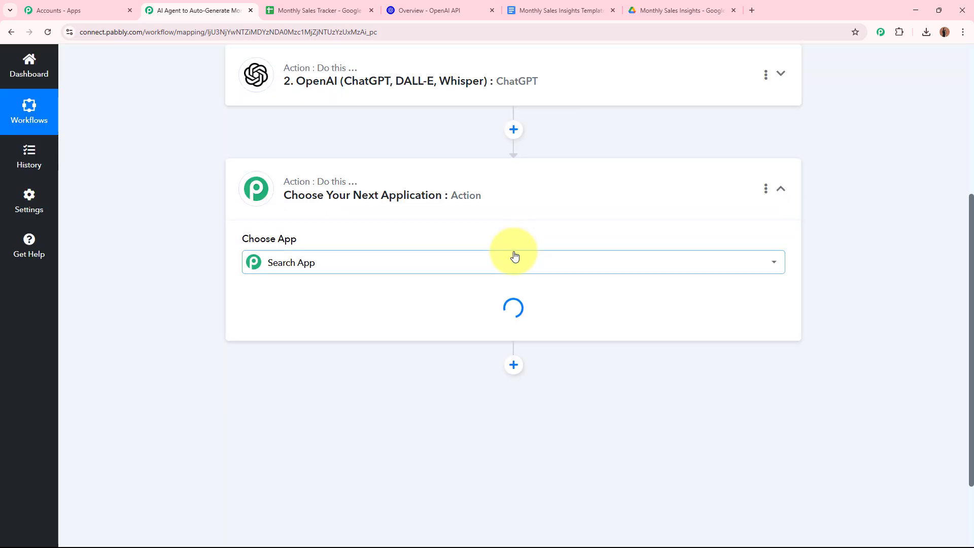
{"action": "left_click", "coordinate": [515, 256]}
{"action": "type", "text": "Googl"}
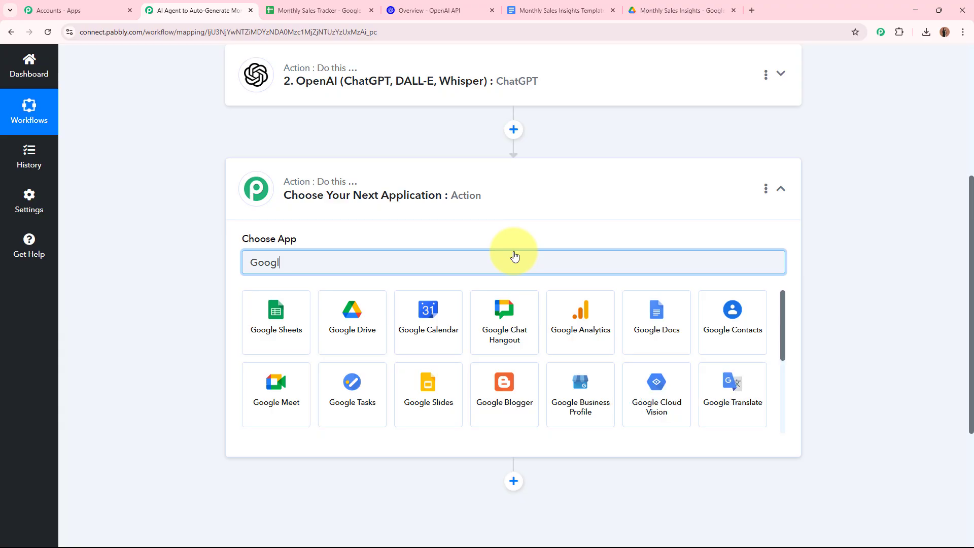
{"action": "type", "text": "e"}
{"action": "left_click", "coordinate": [651, 311]}
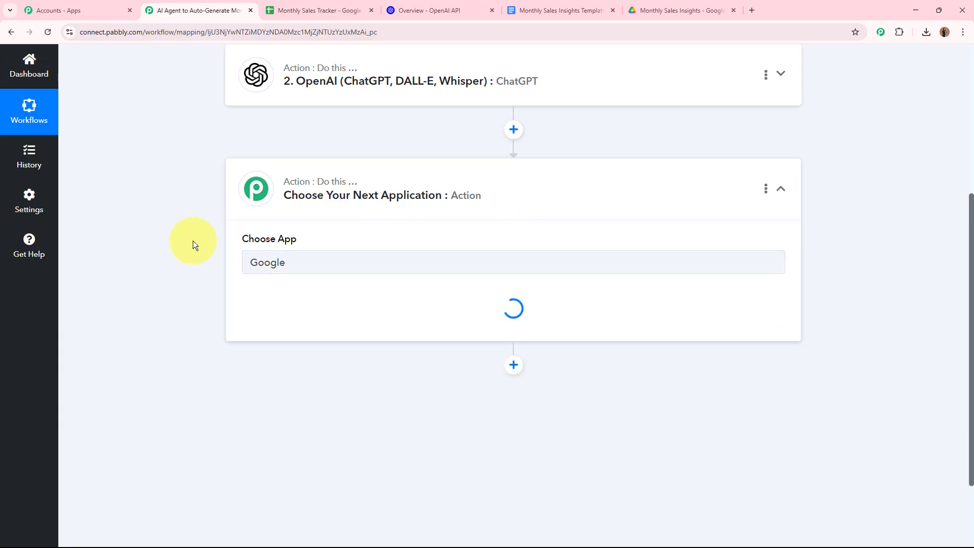
Step: Examine the {{Sales_Summary}} placeholder and its double curly braces in the Monthly Sales Insights Template document in Google Docs
{"action": "left_click", "coordinate": [558, 10]}
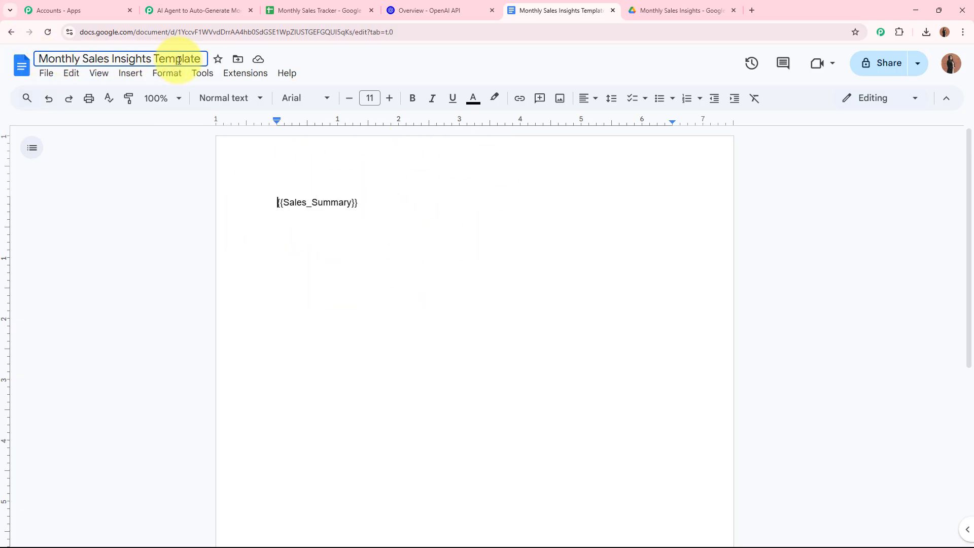
{"action": "left_click", "coordinate": [323, 189]}
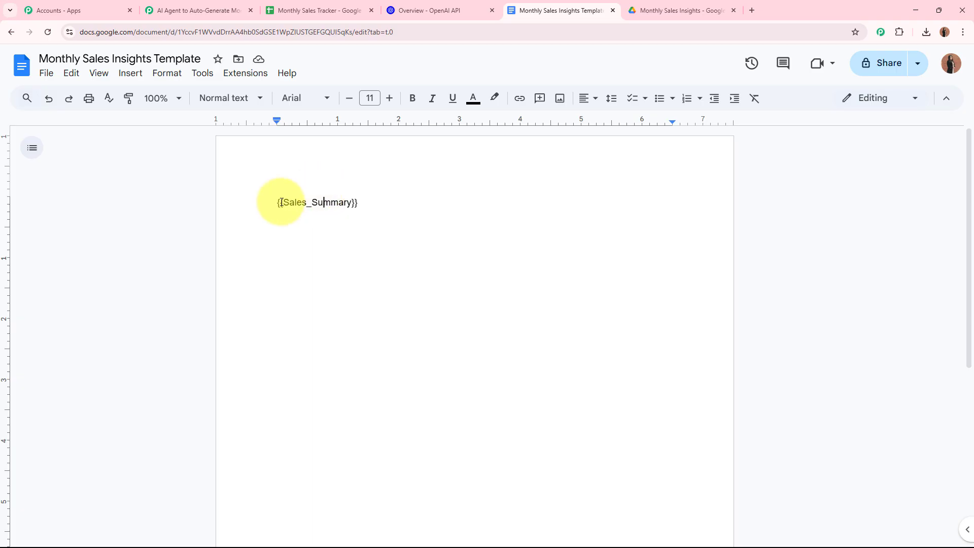
{"action": "left_click_drag", "start_coordinate": [283, 203], "coordinate": [365, 202]}
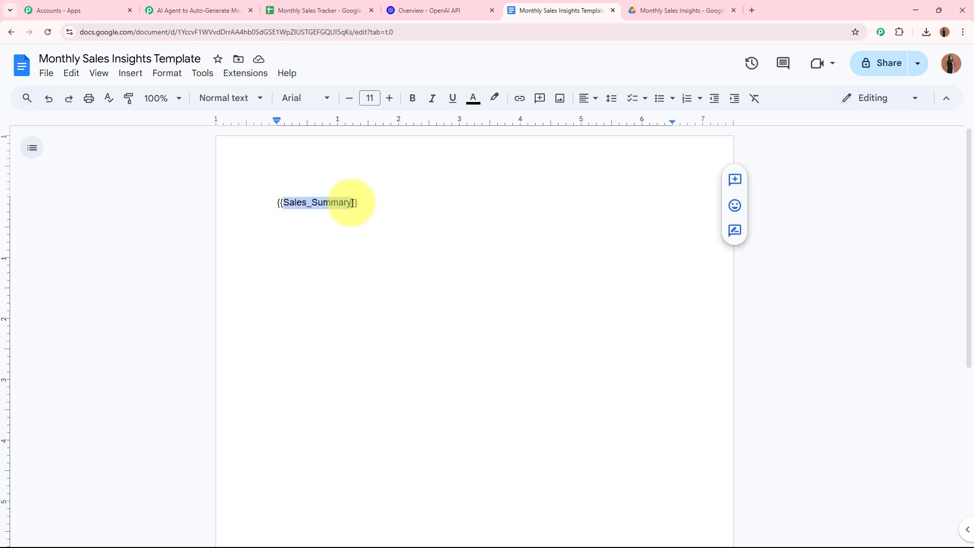
{"action": "left_click", "coordinate": [283, 203]}
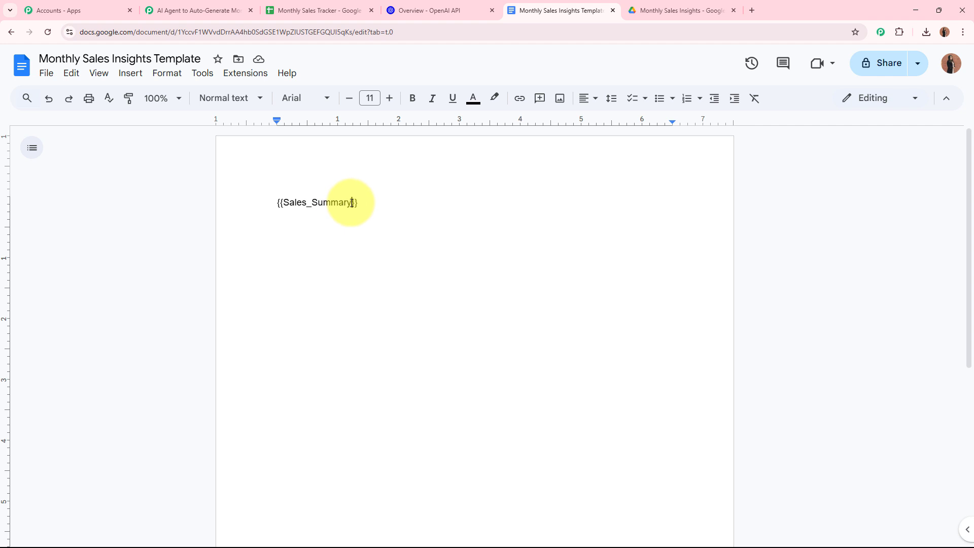
{"action": "left_click", "coordinate": [352, 202]}
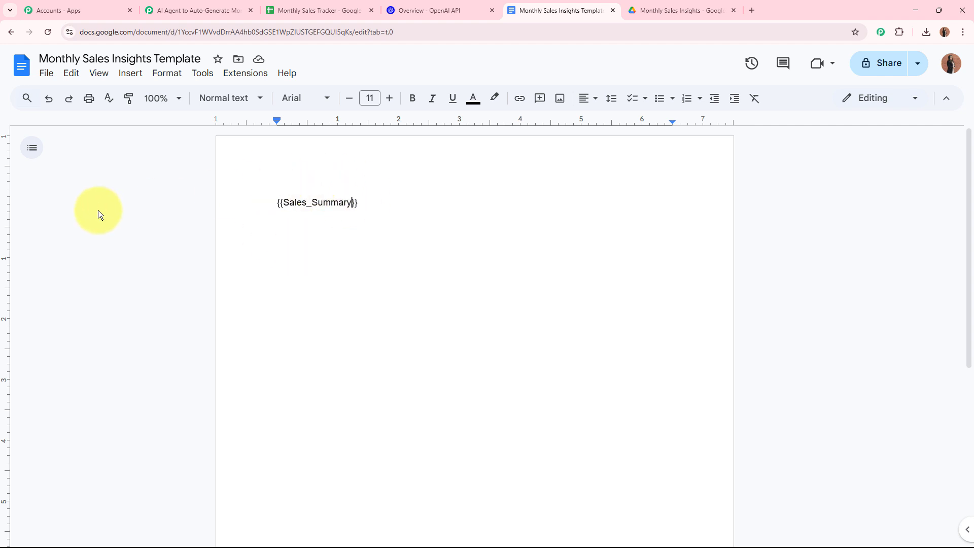
{"action": "left_click", "coordinate": [191, 9]}
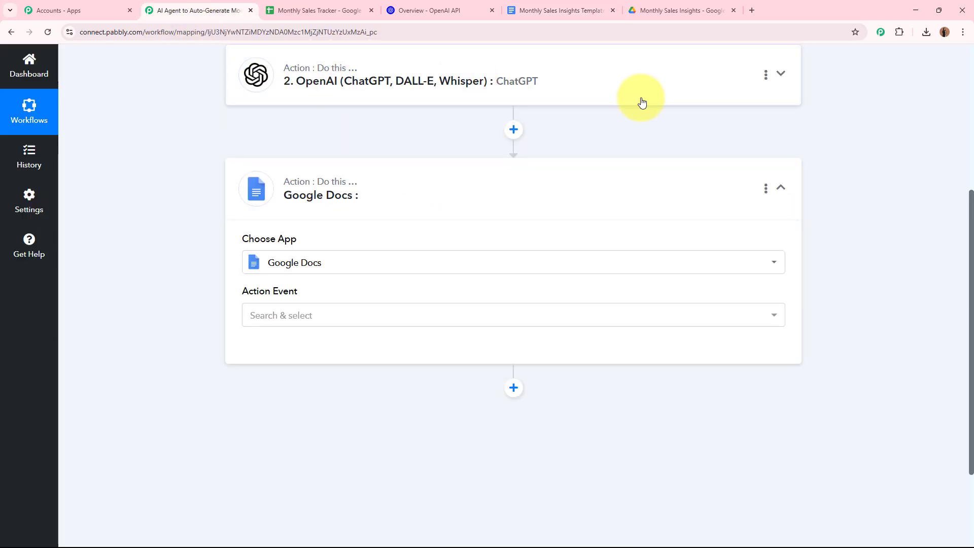
{"action": "left_click", "coordinate": [577, 4]}
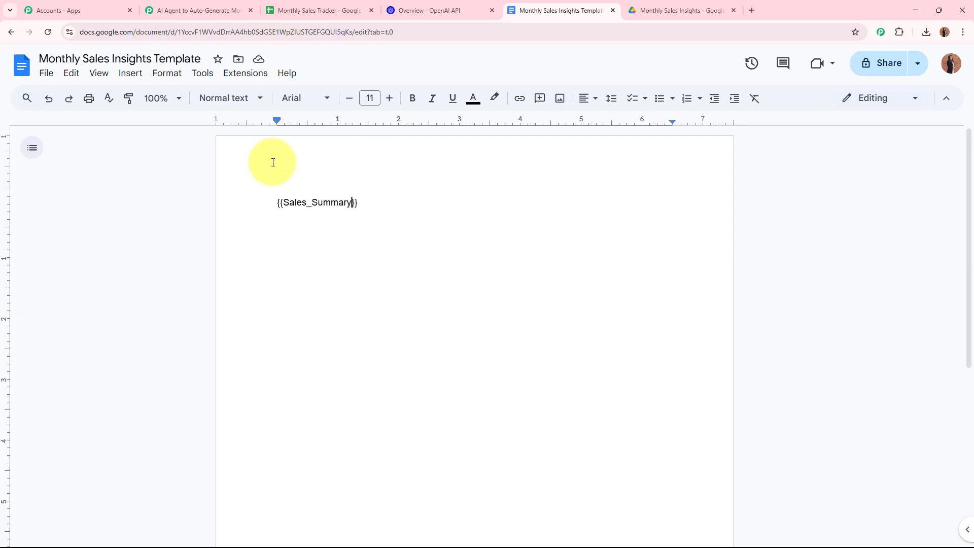
Step: Switch back to Pabbly Connect and set the Google Docs action event to Create Document from Template
{"action": "left_click", "coordinate": [214, 7]}
{"action": "scroll", "coordinate": [239, 235], "scroll_direction": "down", "scroll_amount": 2}
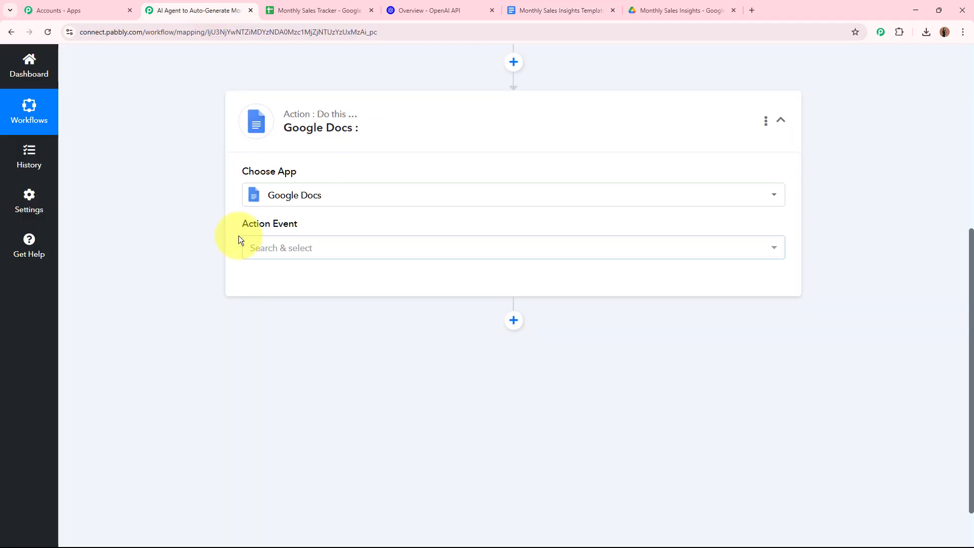
{"action": "left_click", "coordinate": [375, 250]}
{"action": "left_click", "coordinate": [355, 375]}
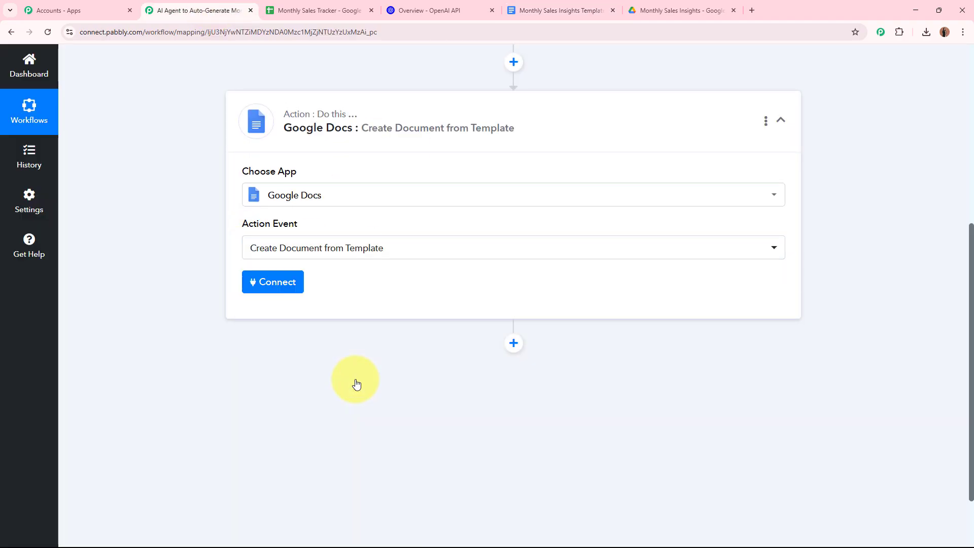
Step: Start a new Google Docs connection, sign in with Google and choose the first listed account
{"action": "left_click", "coordinate": [261, 282]}
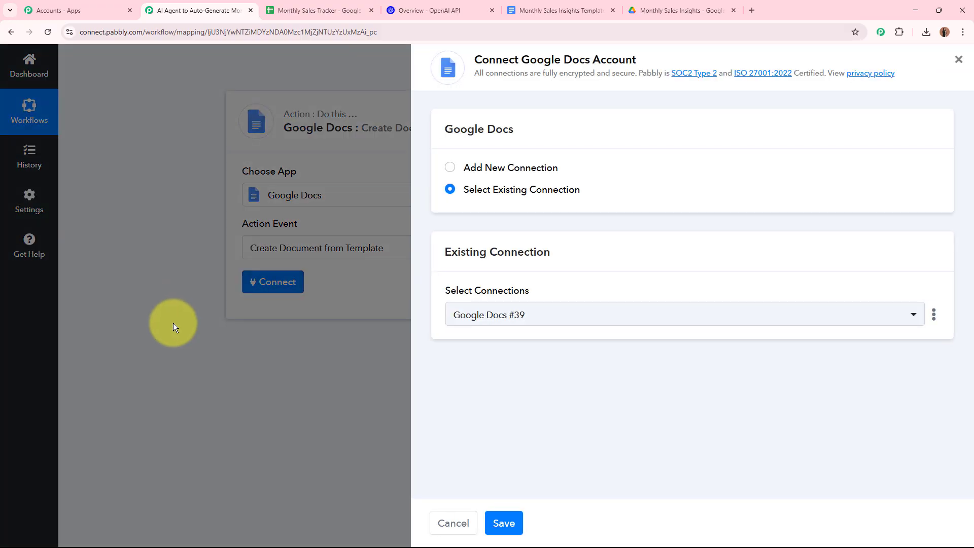
{"action": "left_click", "coordinate": [451, 168]}
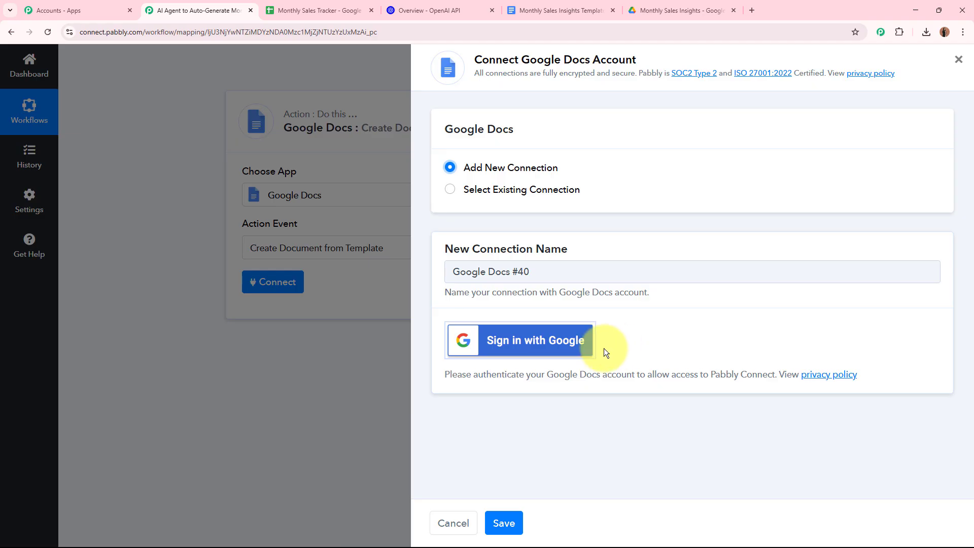
{"action": "left_click", "coordinate": [559, 359]}
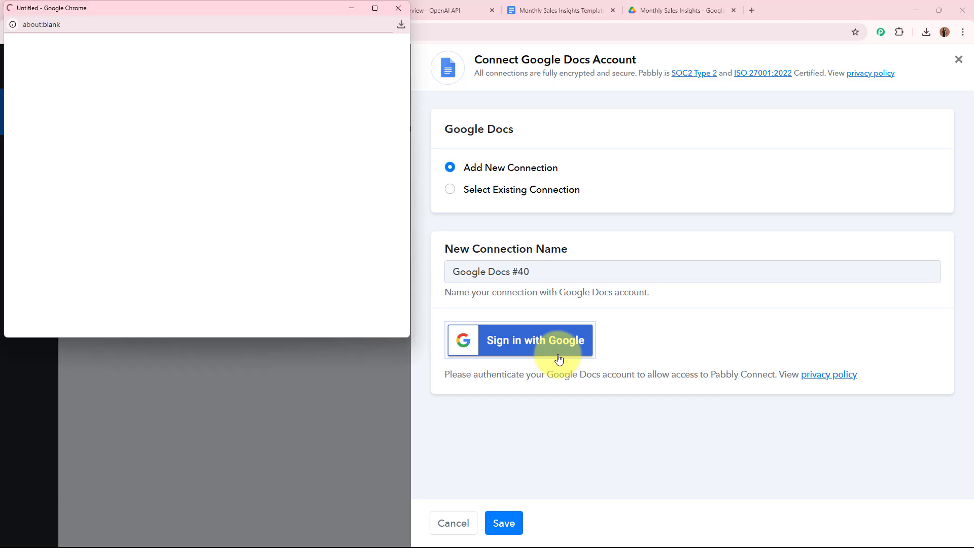
{"action": "left_click_drag", "start_coordinate": [16, 141], "coordinate": [122, 160]}
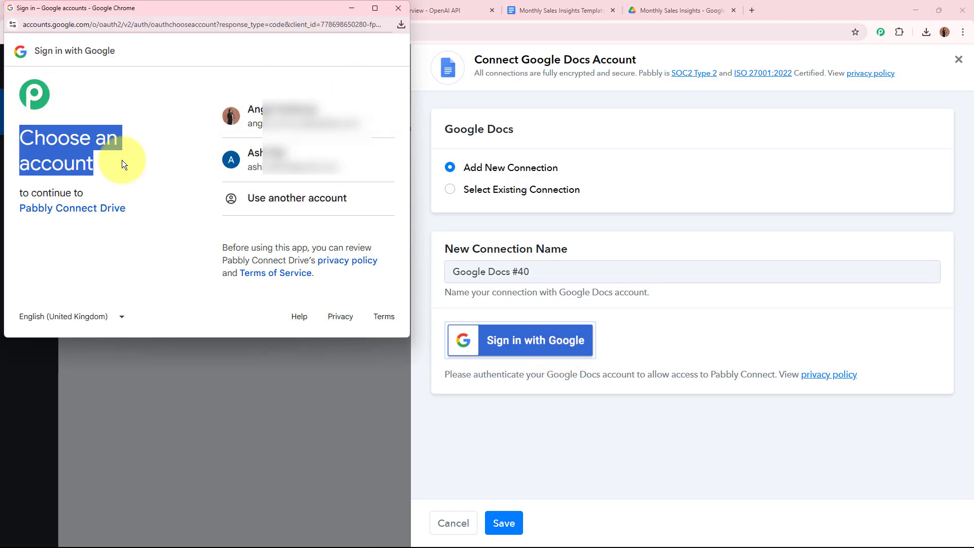
{"action": "left_click", "coordinate": [122, 160]}
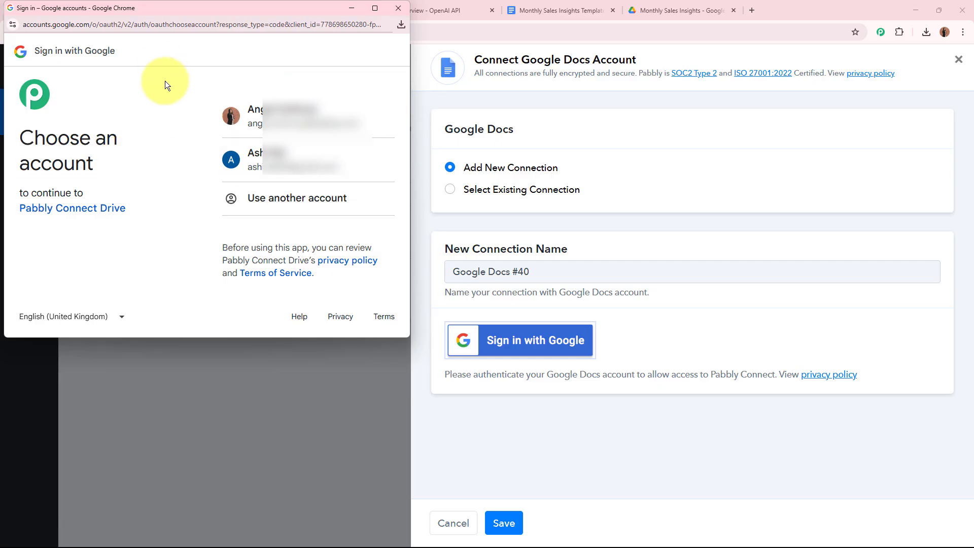
{"action": "left_click", "coordinate": [290, 113]}
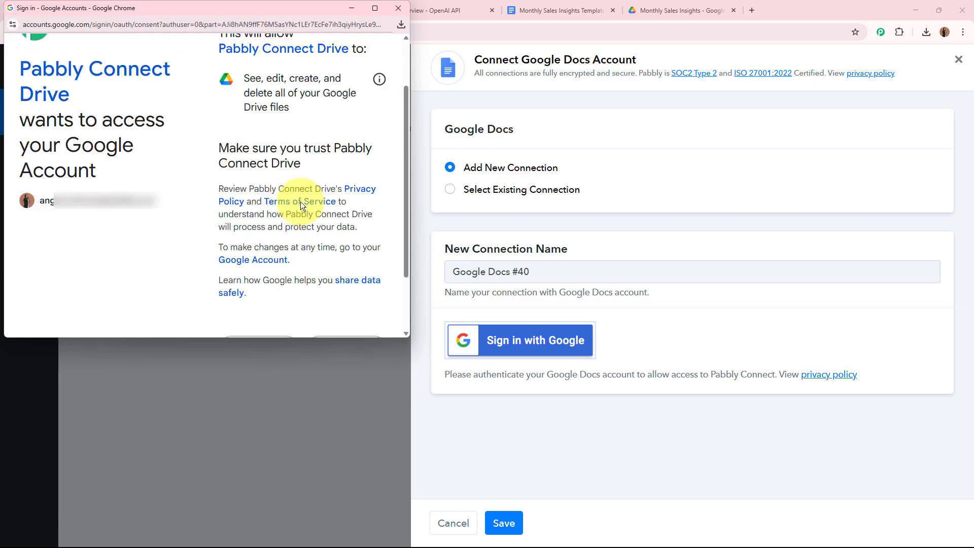
Step: Review the consent page and allow Pabbly Connect Drive to access the Google account
{"action": "scroll", "coordinate": [300, 202], "scroll_direction": "down", "scroll_amount": 3}
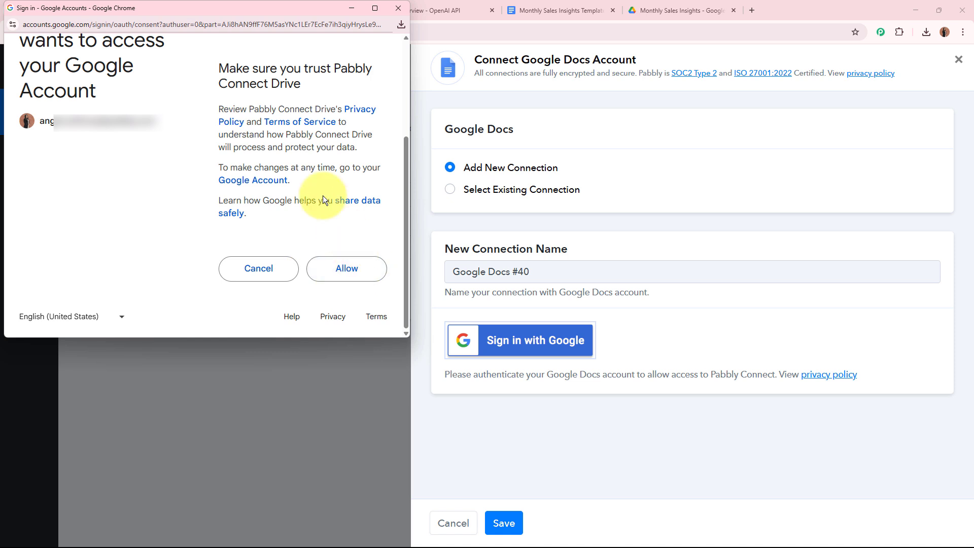
{"action": "left_click_drag", "start_coordinate": [217, 65], "coordinate": [306, 213]}
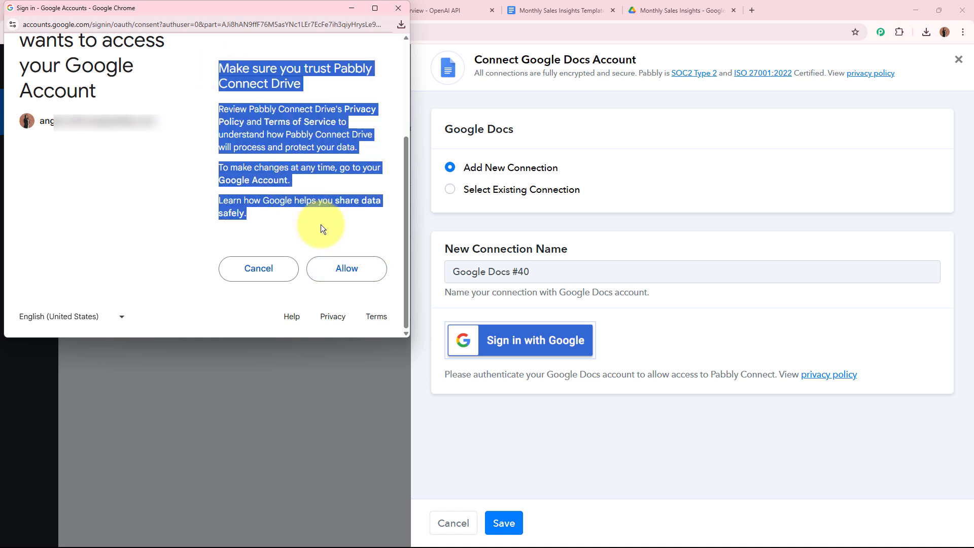
{"action": "left_click", "coordinate": [321, 224]}
{"action": "left_click", "coordinate": [353, 258]}
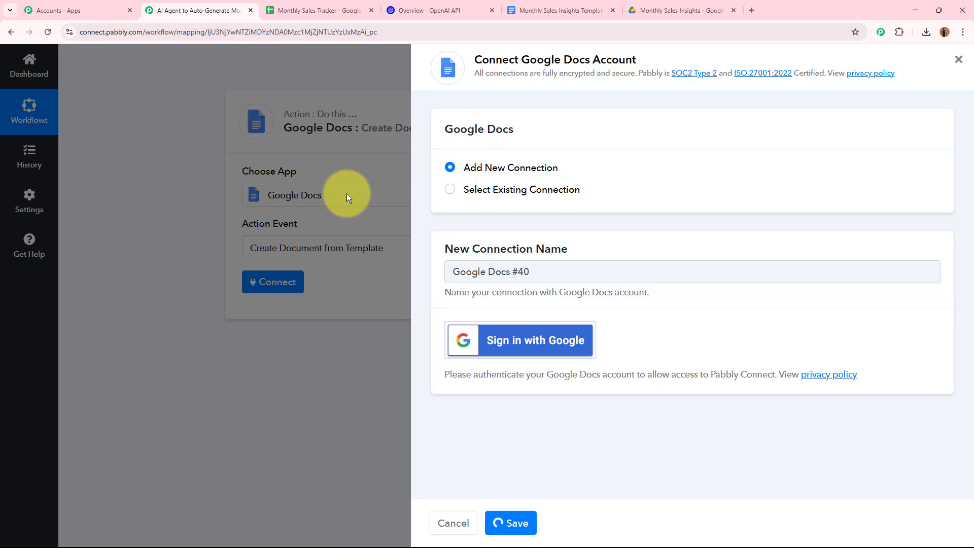
Step: Check the template's title in Google Docs and set the action's Template Document to Monthly Sales Insights Template
{"action": "scroll", "coordinate": [313, 166], "scroll_direction": "down", "scroll_amount": 4}
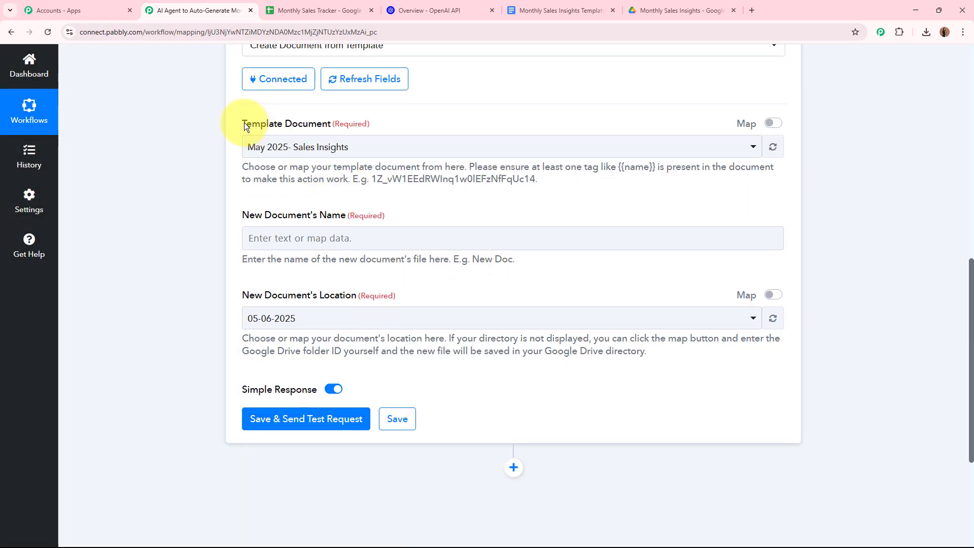
{"action": "left_click_drag", "start_coordinate": [244, 125], "coordinate": [366, 123]}
{"action": "left_click", "coordinate": [549, 3]}
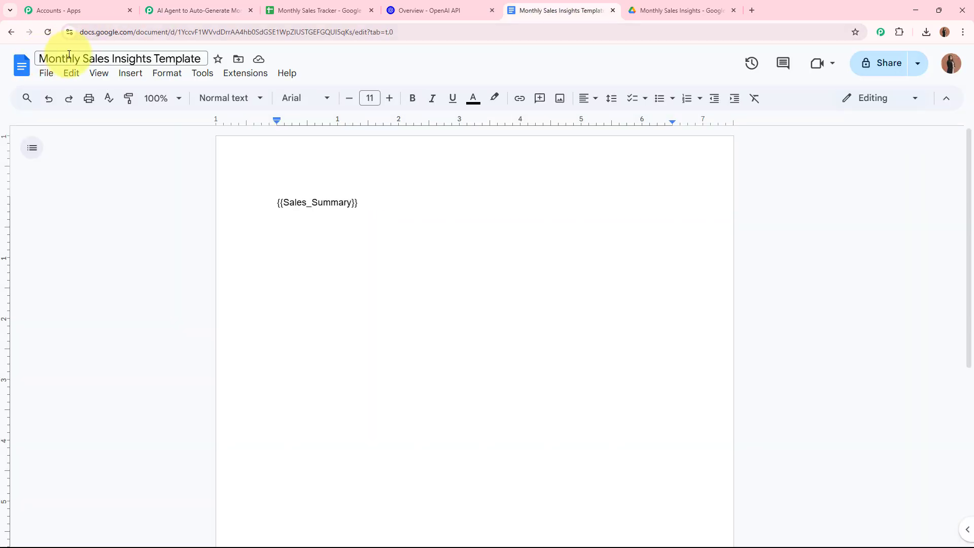
{"action": "left_click", "coordinate": [200, 10]}
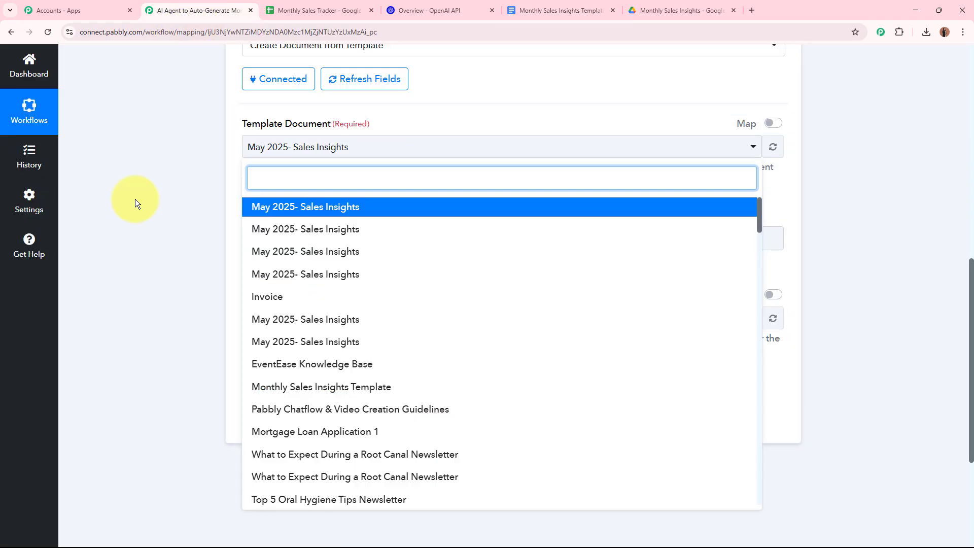
{"action": "left_click", "coordinate": [136, 200]}
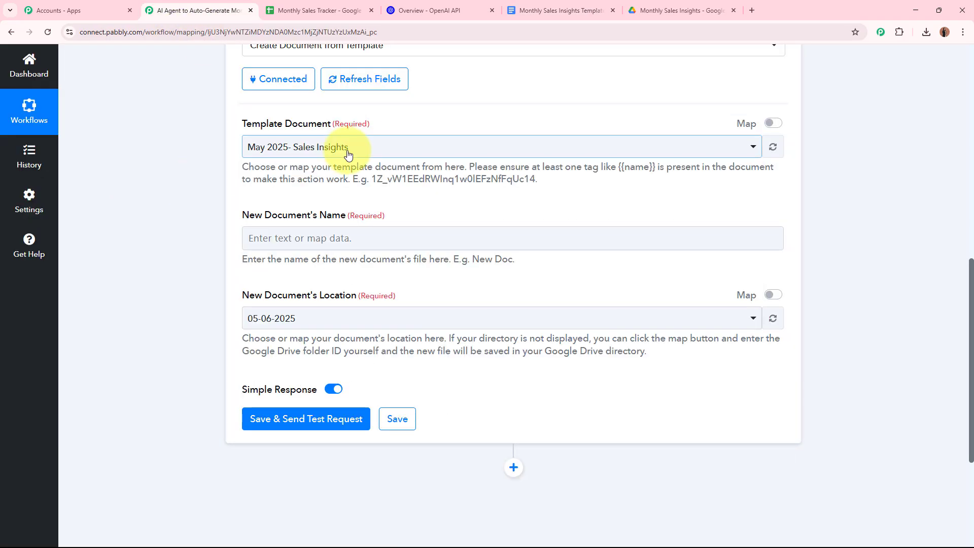
{"action": "left_click", "coordinate": [348, 152]}
{"action": "left_click", "coordinate": [366, 399]}
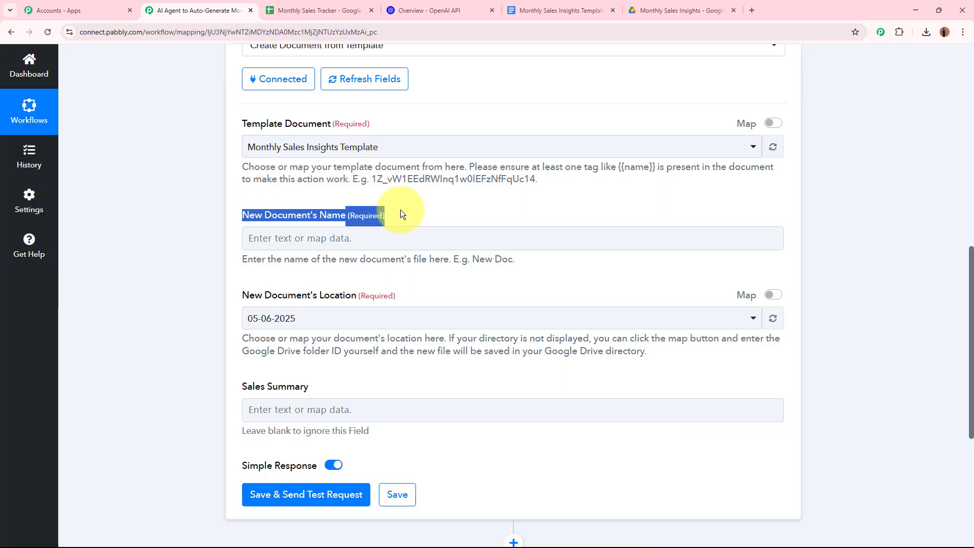
{"action": "left_click", "coordinate": [167, 179]}
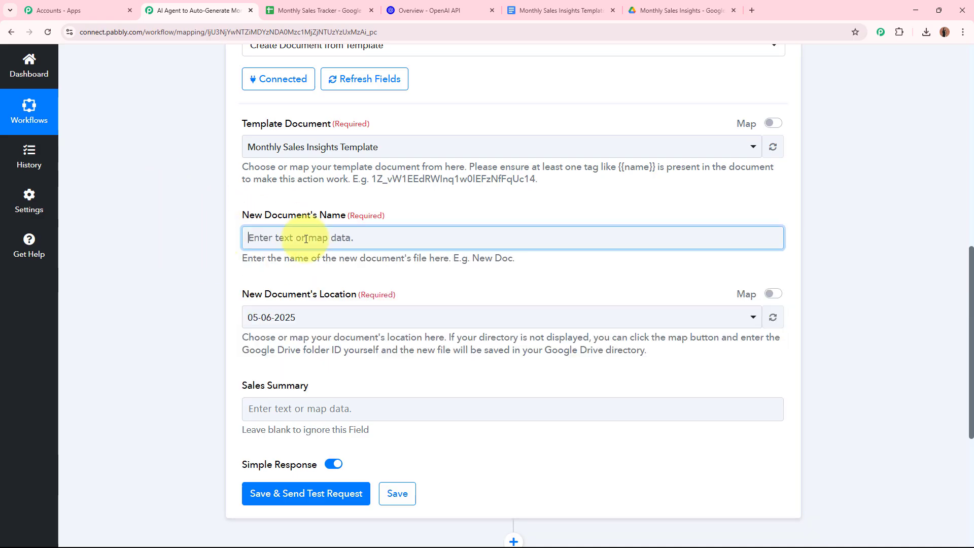
Step: Set the New Document's Name to the mapped Product Name and Month from Google Sheets, followed by ": Monthly Sales"
{"action": "left_click", "coordinate": [246, 238]}
{"action": "left_click", "coordinate": [393, 344]}
{"action": "scroll", "coordinate": [381, 463], "scroll_direction": "down", "scroll_amount": 5}
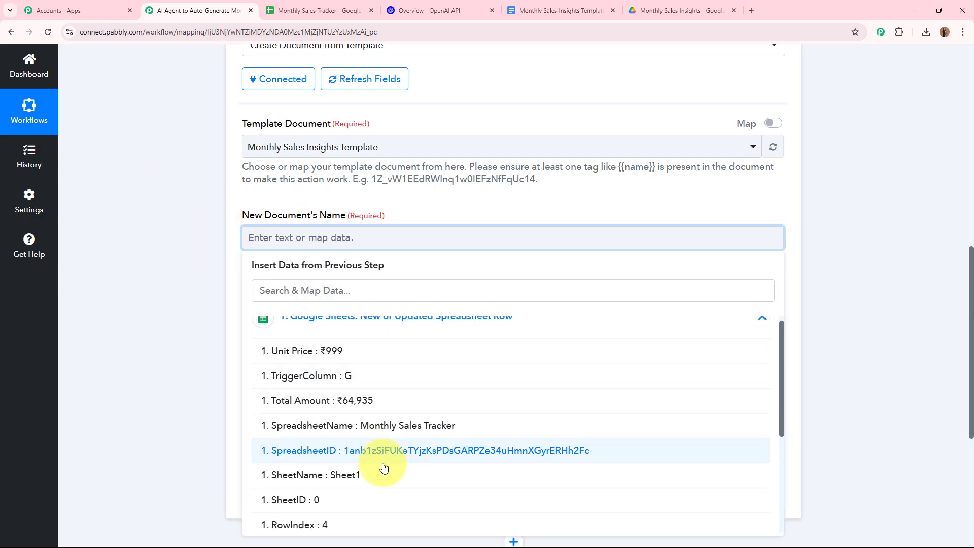
{"action": "left_click", "coordinate": [345, 407]}
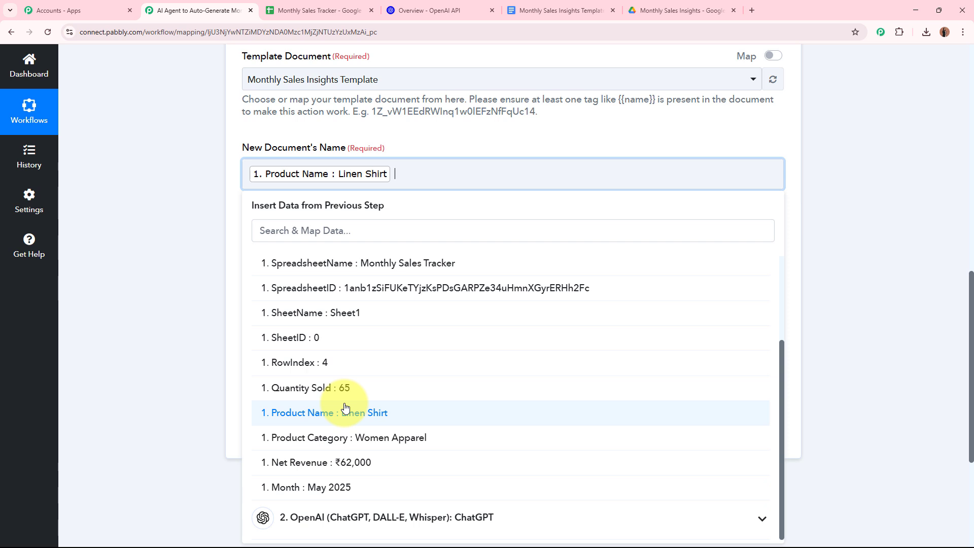
{"action": "left_click", "coordinate": [326, 490]}
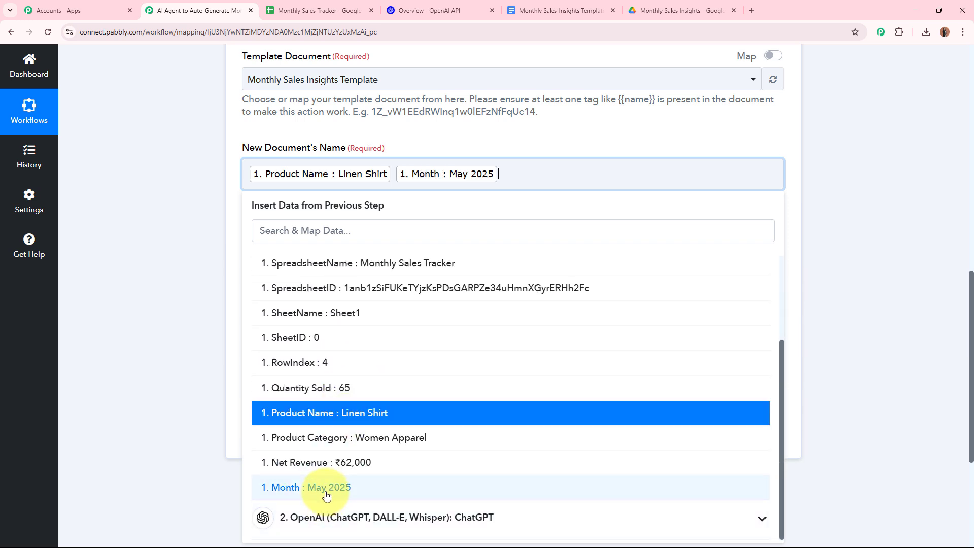
{"action": "type", "text": ": Monthly Sales"}
{"action": "left_click", "coordinate": [255, 159]}
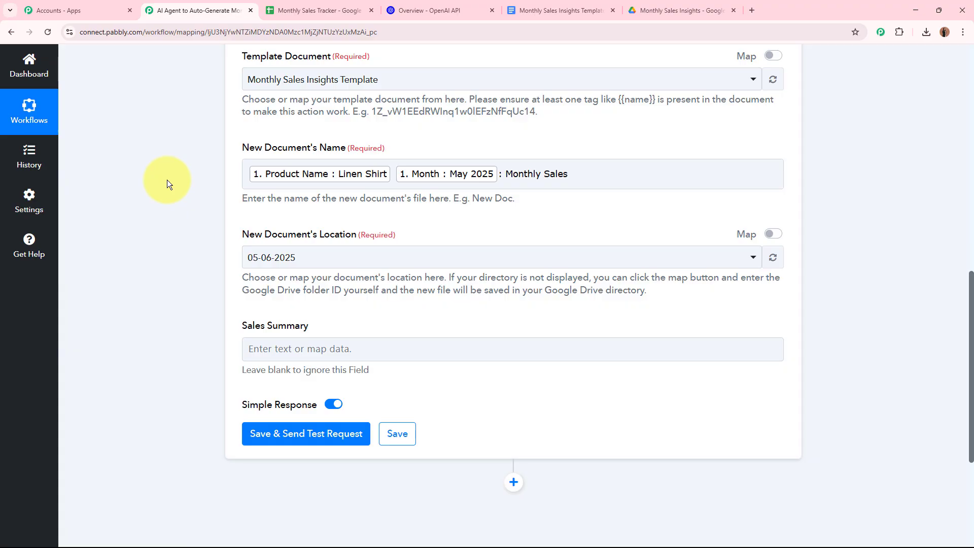
Step: Check the folder name in Google Drive and set the New Document's Location to Monthly Sales Insights
{"action": "scroll", "coordinate": [169, 184], "scroll_direction": "down", "scroll_amount": 1}
{"action": "triple_click", "coordinate": [247, 167]}
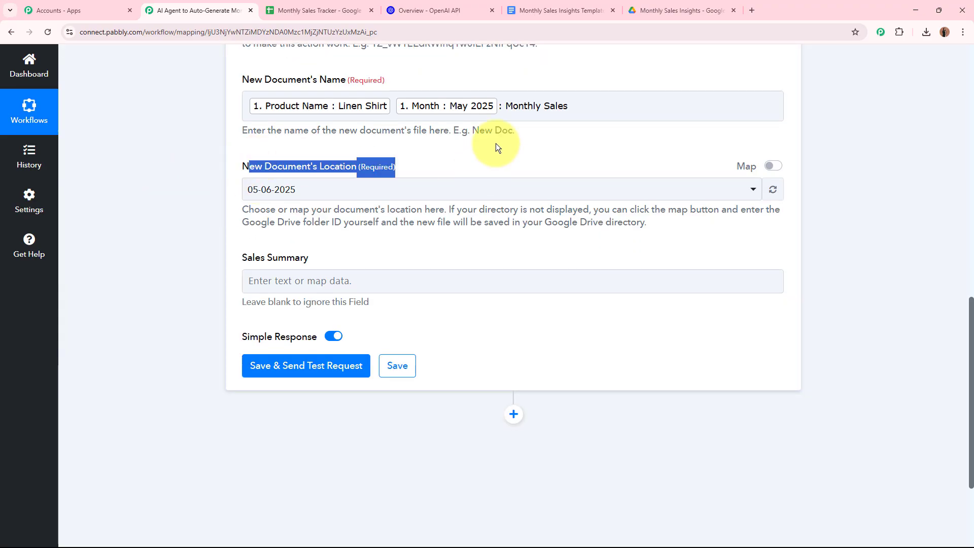
{"action": "left_click", "coordinate": [679, 10]}
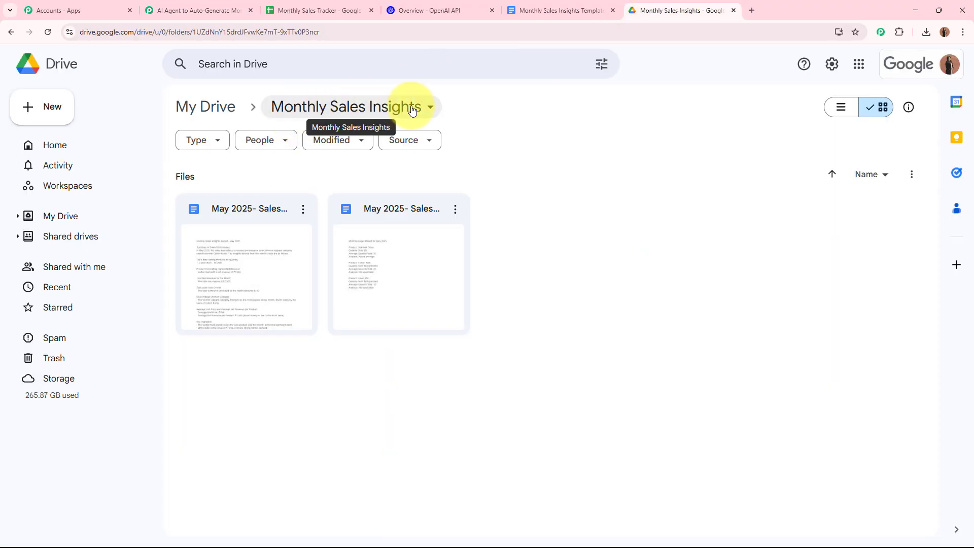
{"action": "left_click", "coordinate": [198, 11]}
{"action": "left_click", "coordinate": [331, 202]}
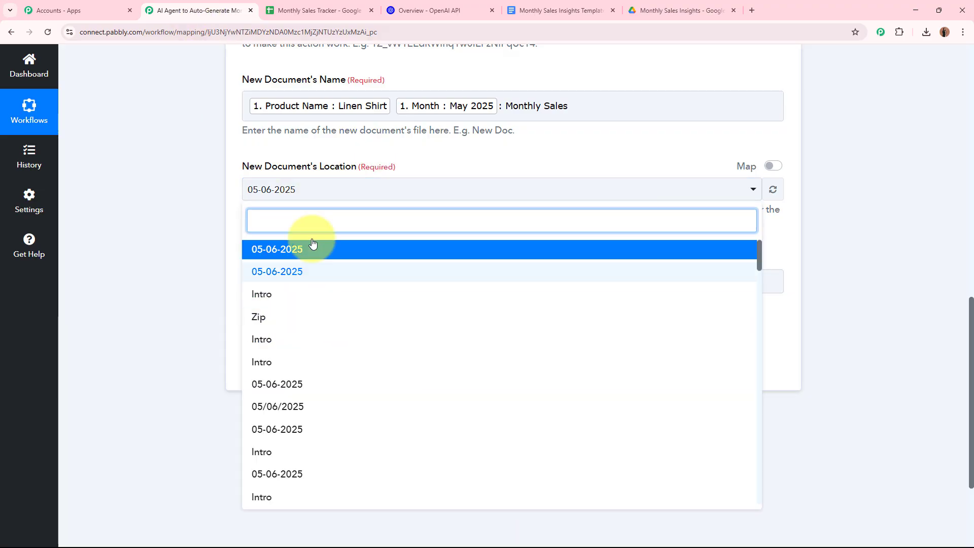
{"action": "type", "text": "mon"}
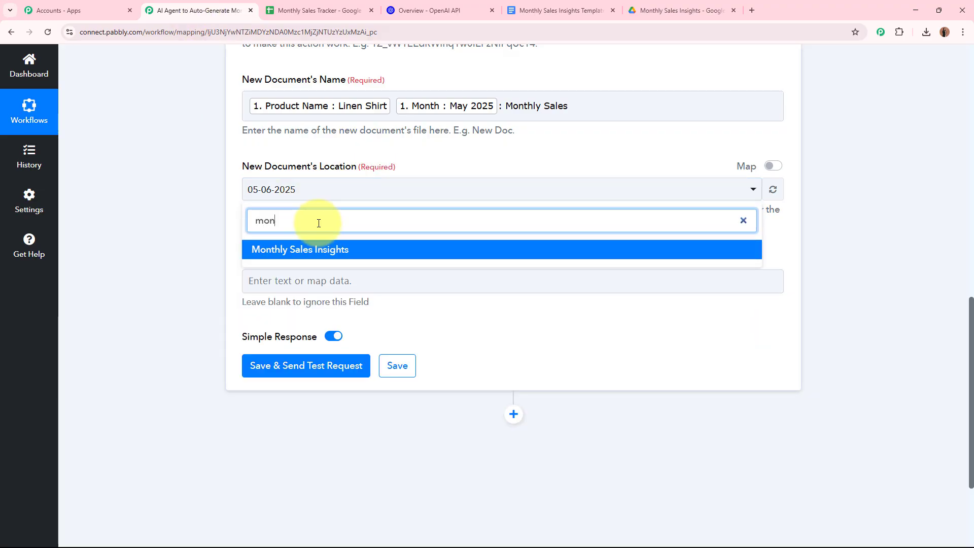
{"action": "left_click", "coordinate": [317, 252]}
Step: Check the Sales_Summary placeholder in the Google Docs template and map Sales Summary to ChatGPT's Choices 0 Message Content in Pabbly Connect
{"action": "scroll", "coordinate": [162, 211], "scroll_direction": "down", "scroll_amount": 1}
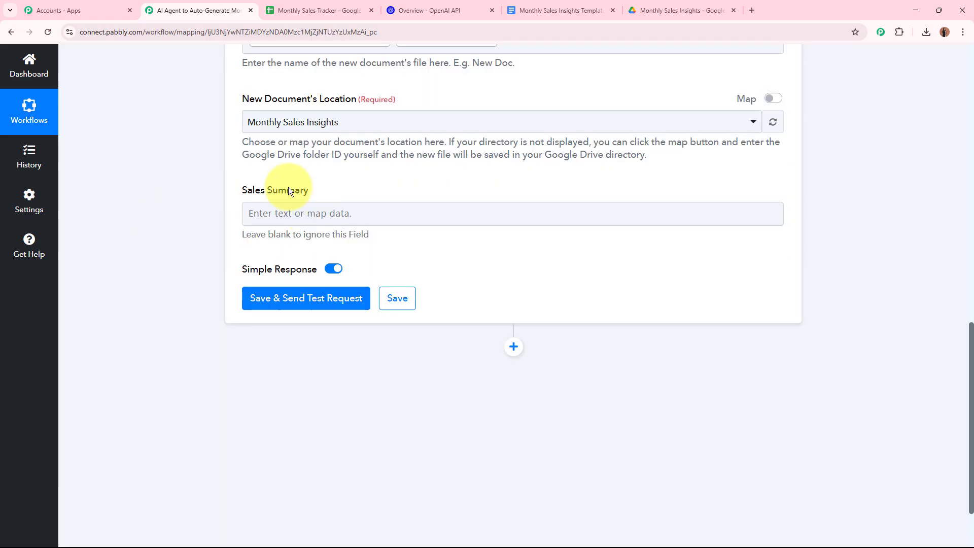
{"action": "left_click", "coordinate": [561, 10]}
{"action": "left_click_drag", "start_coordinate": [280, 203], "coordinate": [347, 198]}
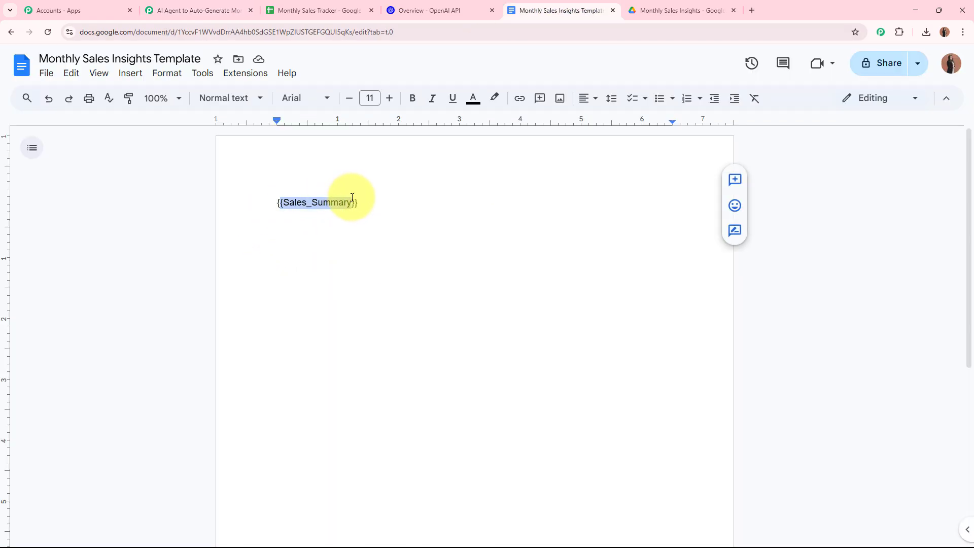
{"action": "left_click", "coordinate": [421, 226]}
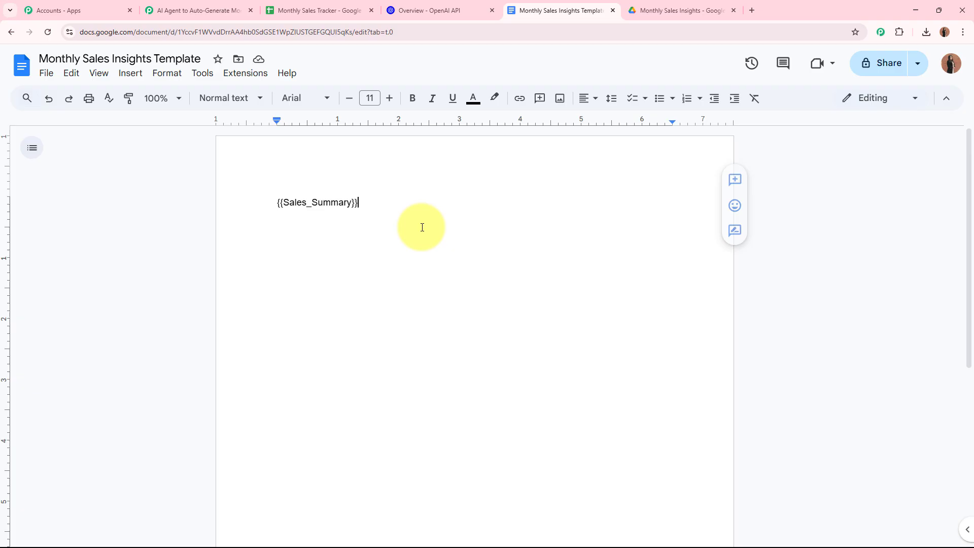
{"action": "left_click", "coordinate": [211, 7]}
{"action": "left_click", "coordinate": [277, 211]}
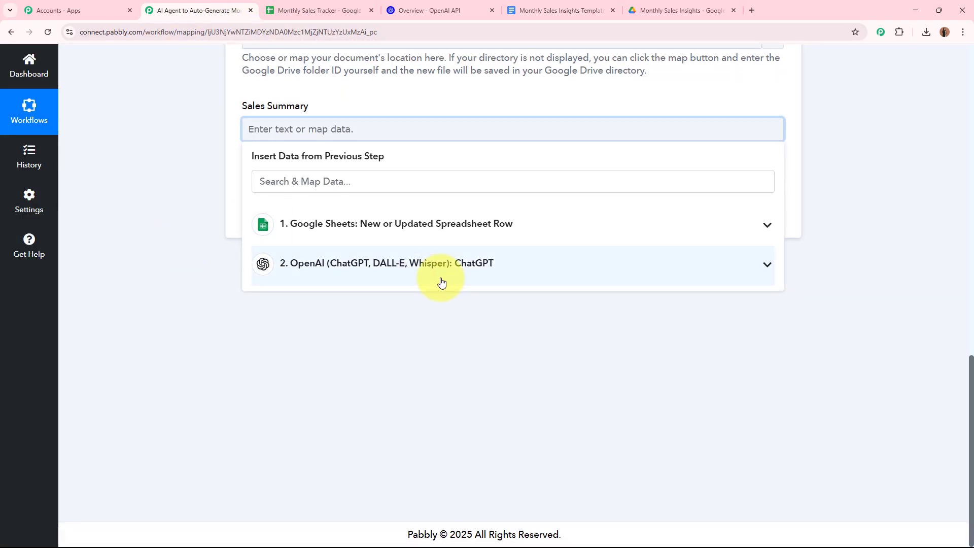
{"action": "left_click", "coordinate": [441, 283]}
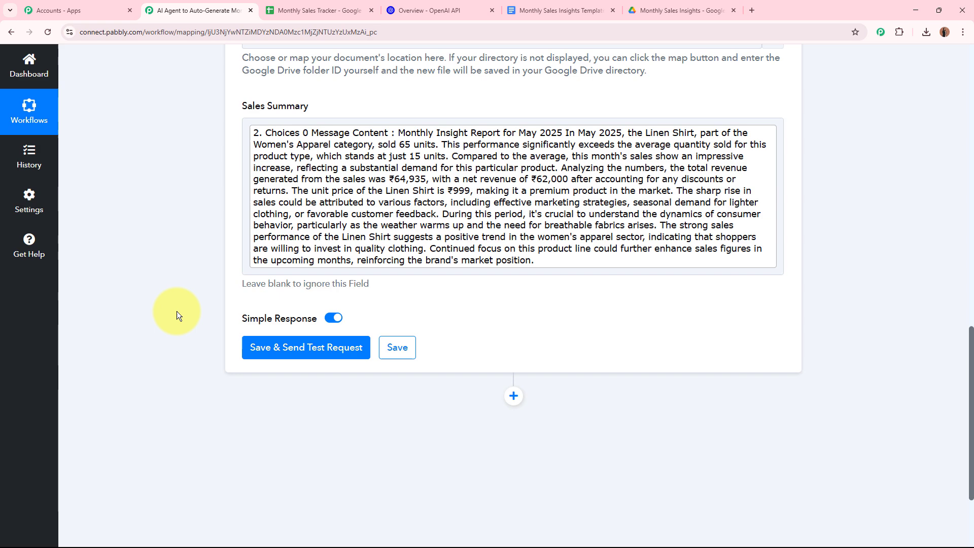
Step: Save the Google Docs action, send a test request and check the returned DocumentId
{"action": "left_click", "coordinate": [305, 348]}
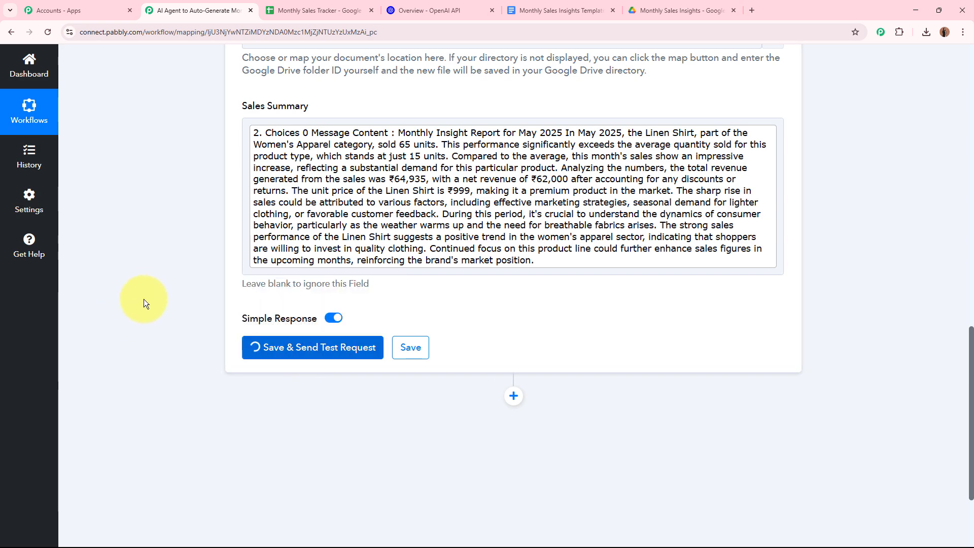
{"action": "scroll", "coordinate": [159, 309], "scroll_direction": "down", "scroll_amount": 4}
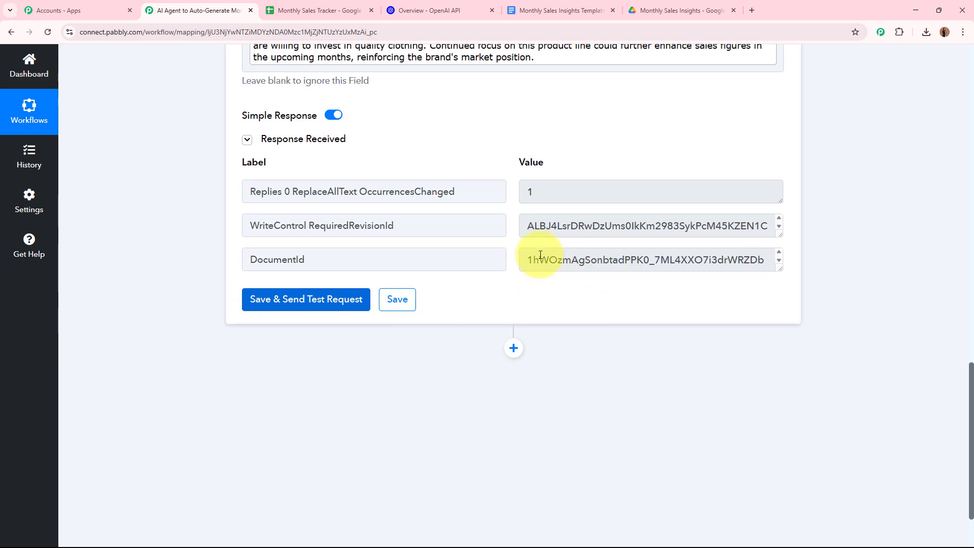
{"action": "left_click_drag", "start_coordinate": [529, 260], "coordinate": [832, 263]}
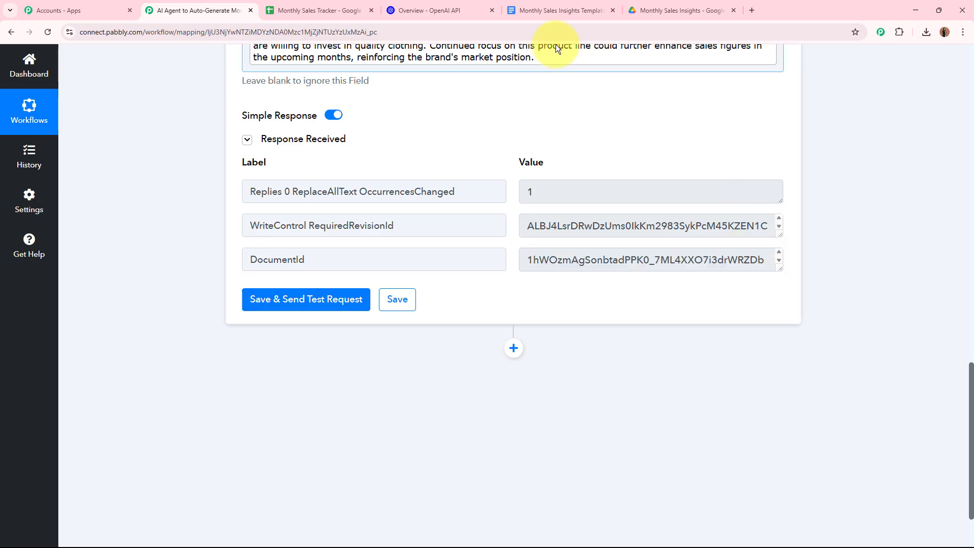
Step: Switch to Google Drive, reload the Monthly Sales Insights folder, and open the new Linen Shirt document to review its title and report text
{"action": "left_click", "coordinate": [669, 11]}
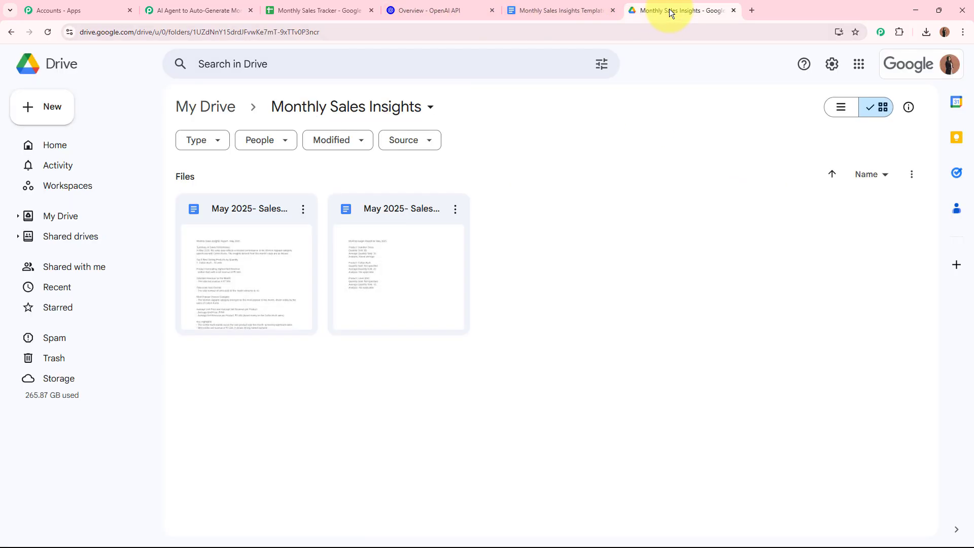
{"action": "left_click", "coordinate": [53, 32]}
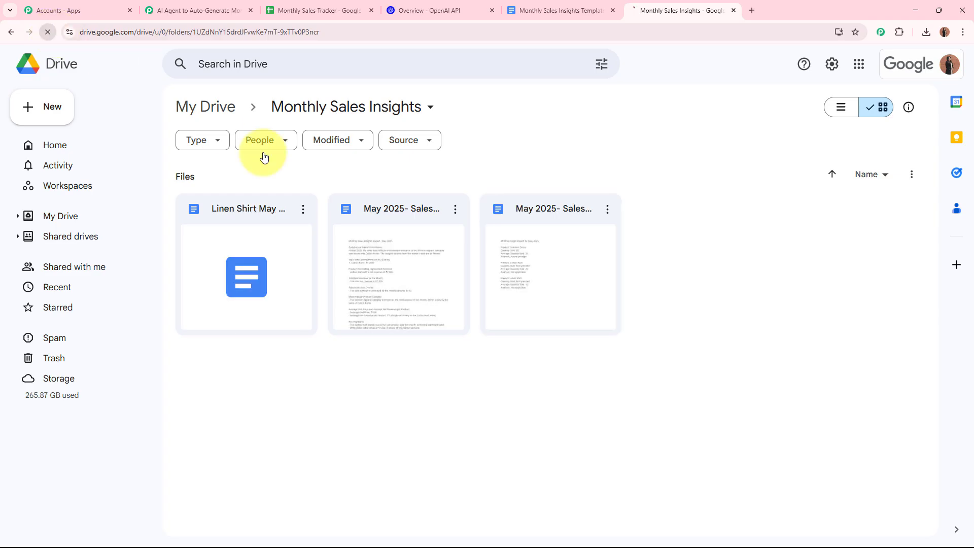
{"action": "double_click", "coordinate": [254, 242]}
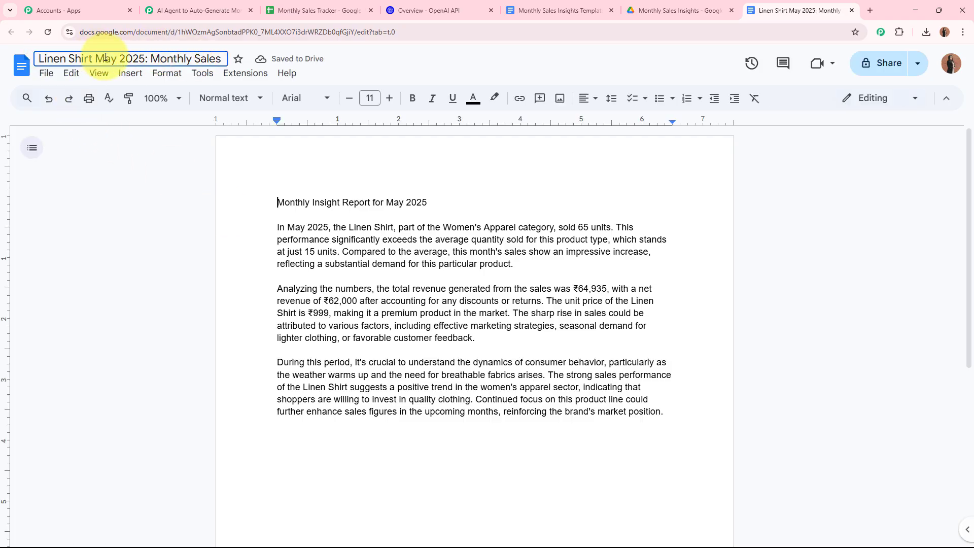
{"action": "left_click_drag", "start_coordinate": [278, 203], "coordinate": [677, 413]}
{"action": "left_click", "coordinate": [817, 352]}
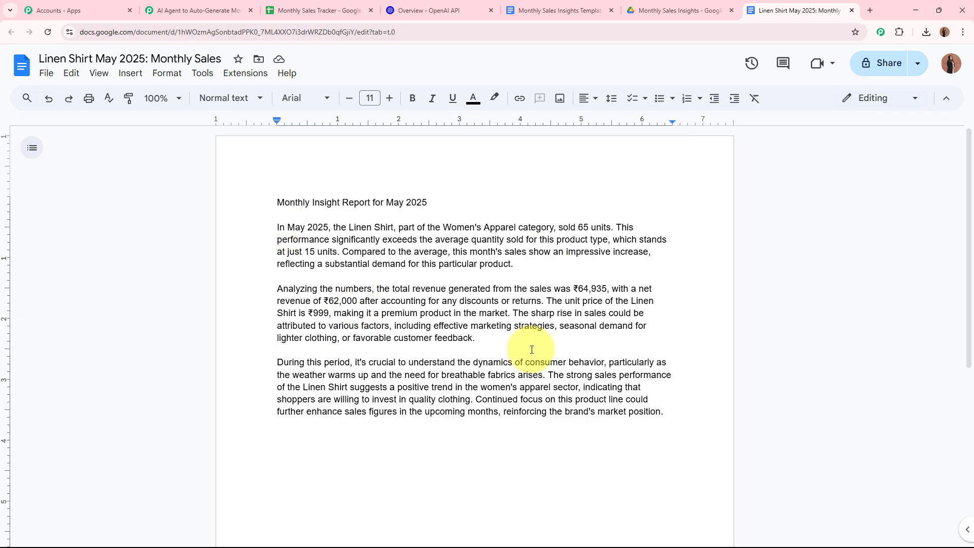
Step: Return to Pabbly Connect and collapse the Google Docs action step
{"action": "left_click", "coordinate": [202, 6]}
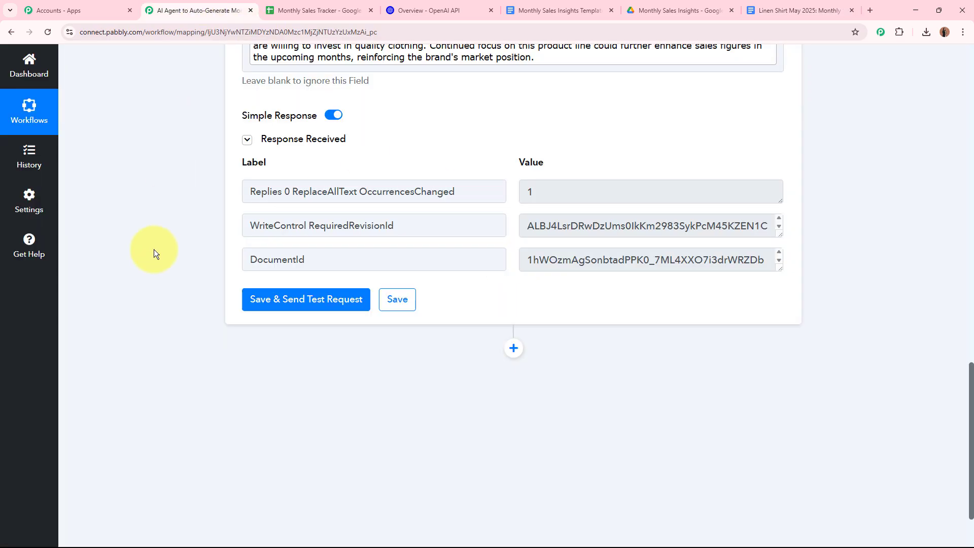
{"action": "left_click_drag", "start_coordinate": [311, 270], "coordinate": [200, 250]}
{"action": "scroll", "coordinate": [197, 245], "scroll_direction": "up", "scroll_amount": 15}
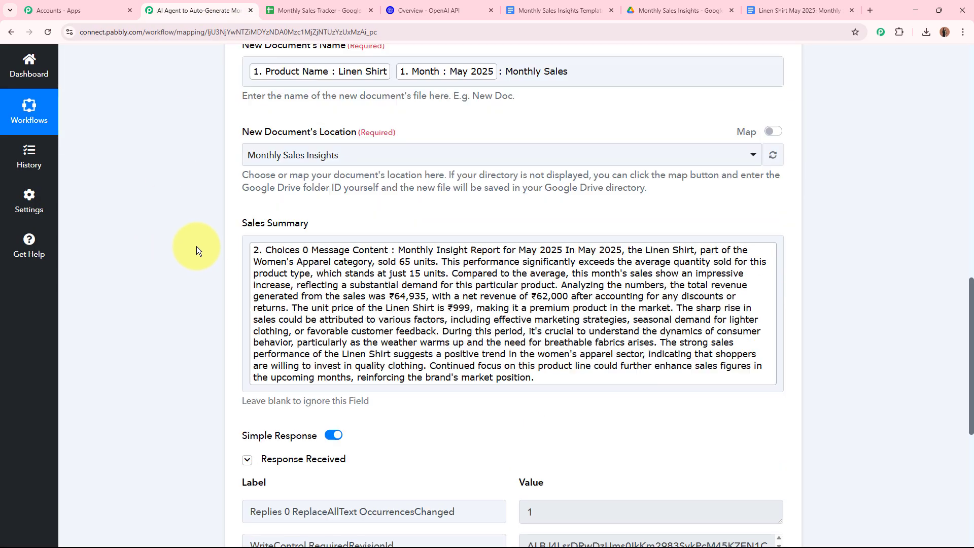
{"action": "scroll", "coordinate": [191, 248], "scroll_direction": "up", "scroll_amount": 3}
{"action": "left_click", "coordinate": [629, 309]}
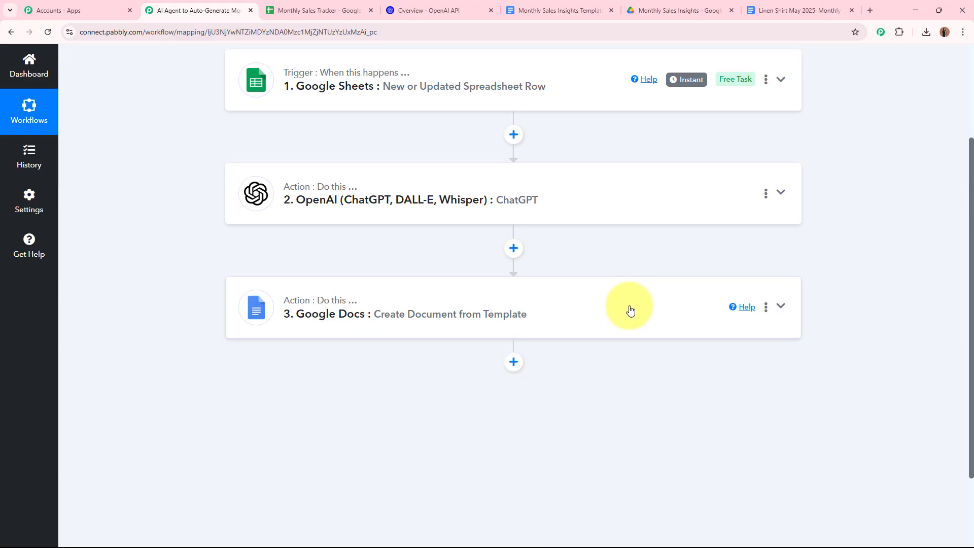
Step: Switch to the generated Linen Shirt document in Google Docs and review the full insight report text again
{"action": "left_click", "coordinate": [762, 6]}
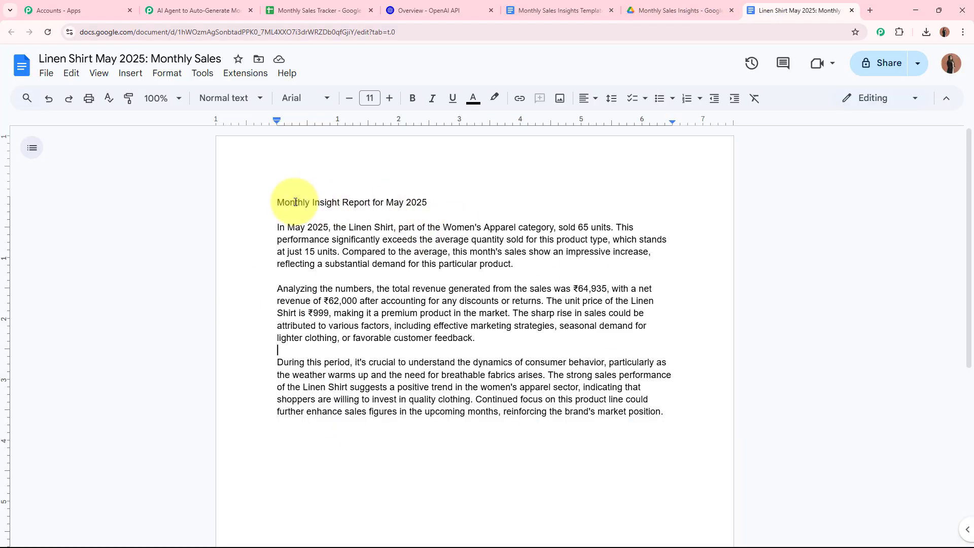
{"action": "left_click_drag", "start_coordinate": [276, 198], "coordinate": [680, 417]}
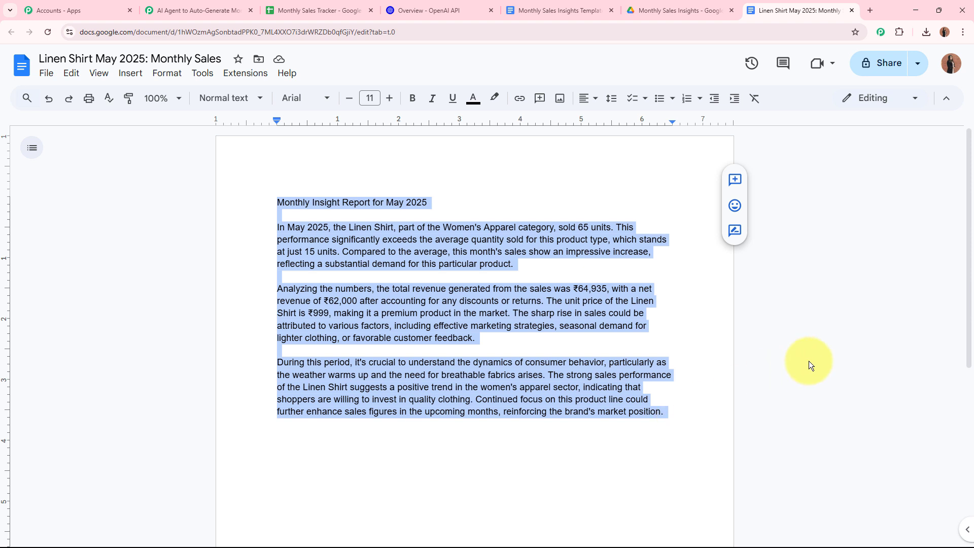
{"action": "left_click", "coordinate": [809, 360]}
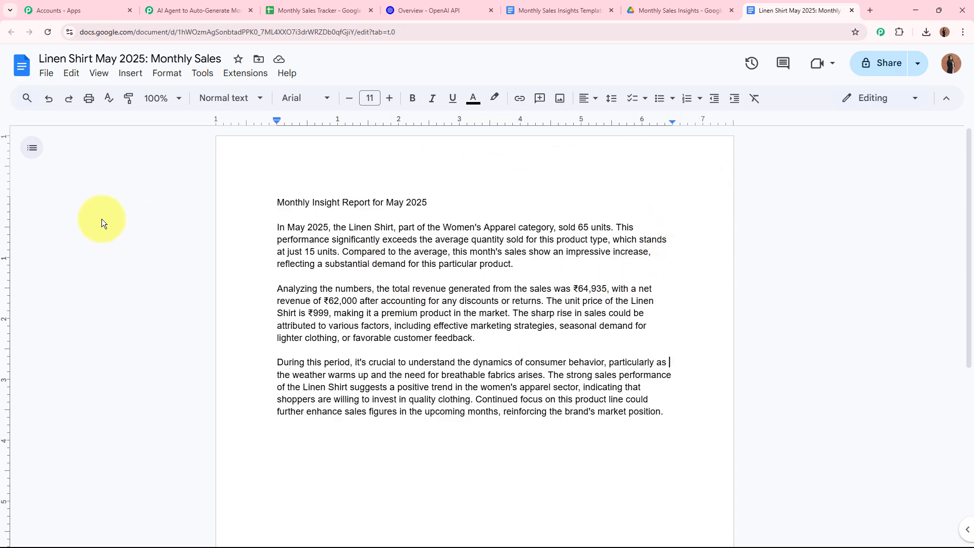
Step: Switch back to Pabbly Connect and add a Google Drive action step with the event Share a File With Anyone
{"action": "left_click", "coordinate": [173, 5]}
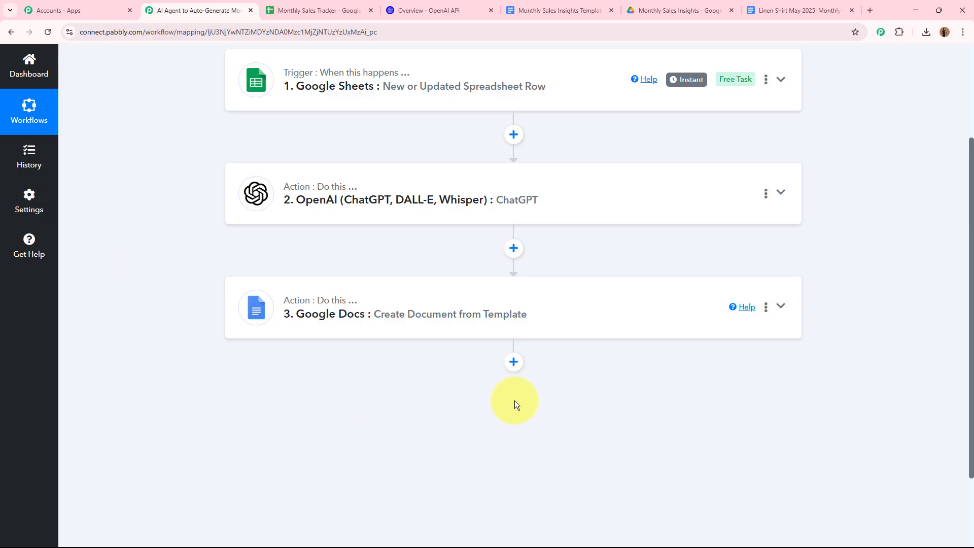
{"action": "left_click", "coordinate": [513, 362]}
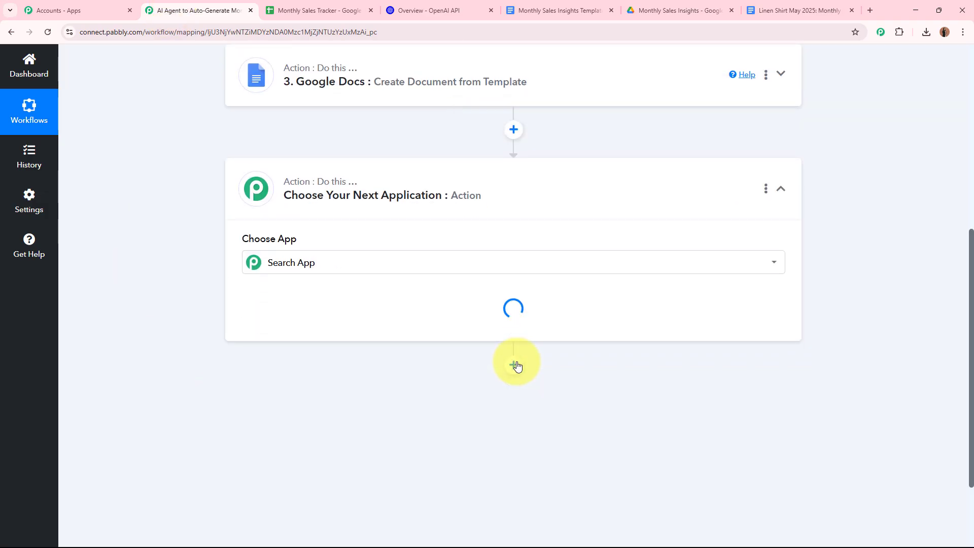
{"action": "type", "text": "Google"}
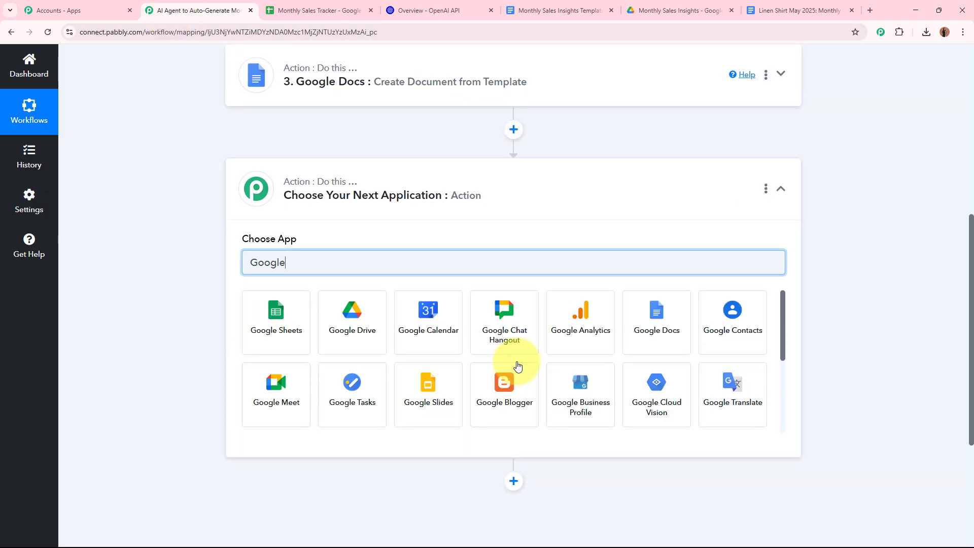
{"action": "left_click", "coordinate": [362, 338]}
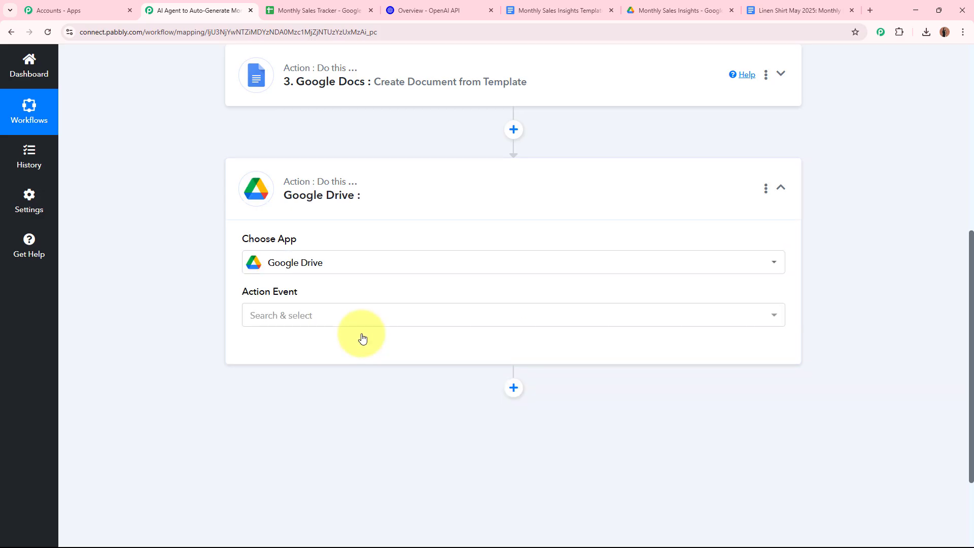
{"action": "left_click", "coordinate": [344, 320]}
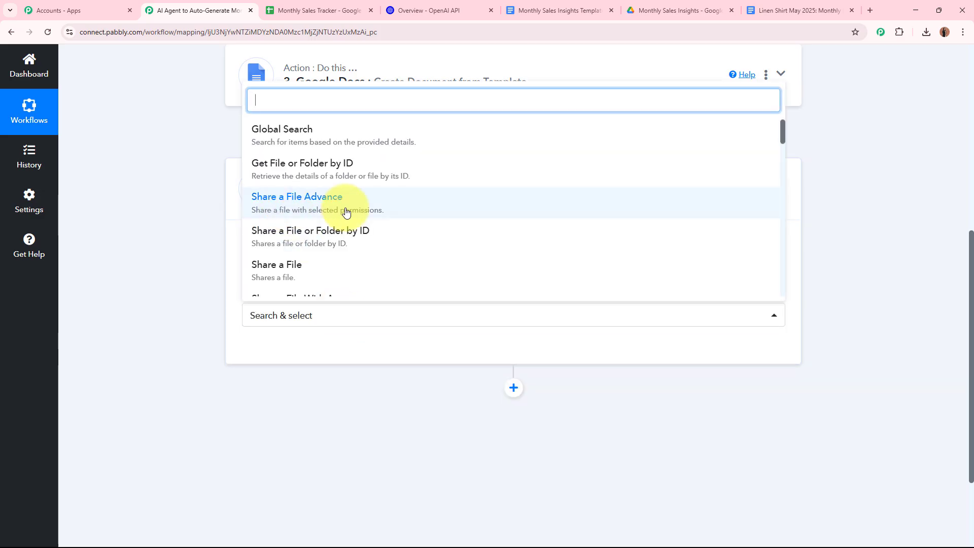
{"action": "scroll", "coordinate": [335, 233], "scroll_direction": "down", "scroll_amount": 2}
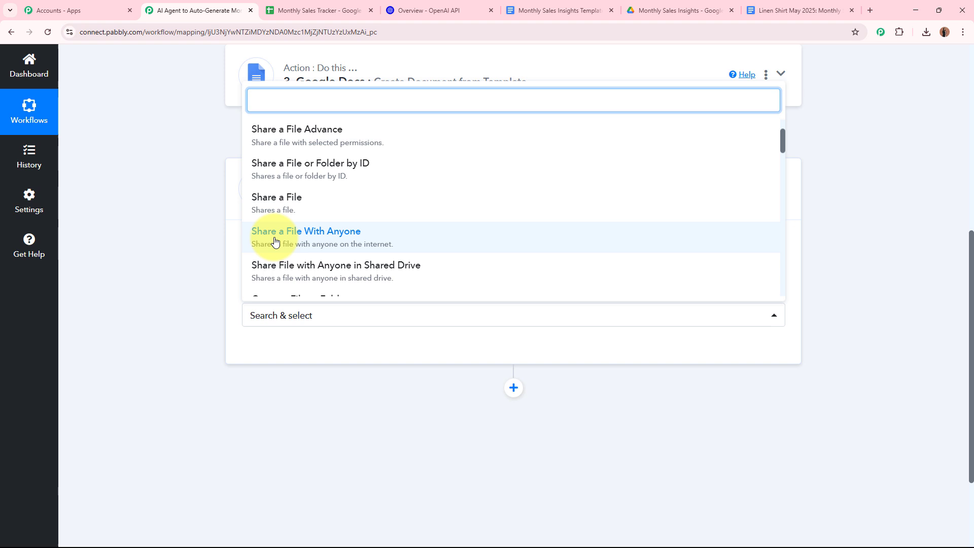
{"action": "left_click", "coordinate": [413, 244]}
Step: Connect the Google Drive action using the existing connection Google Drive #41 and save it
{"action": "left_click", "coordinate": [286, 349]}
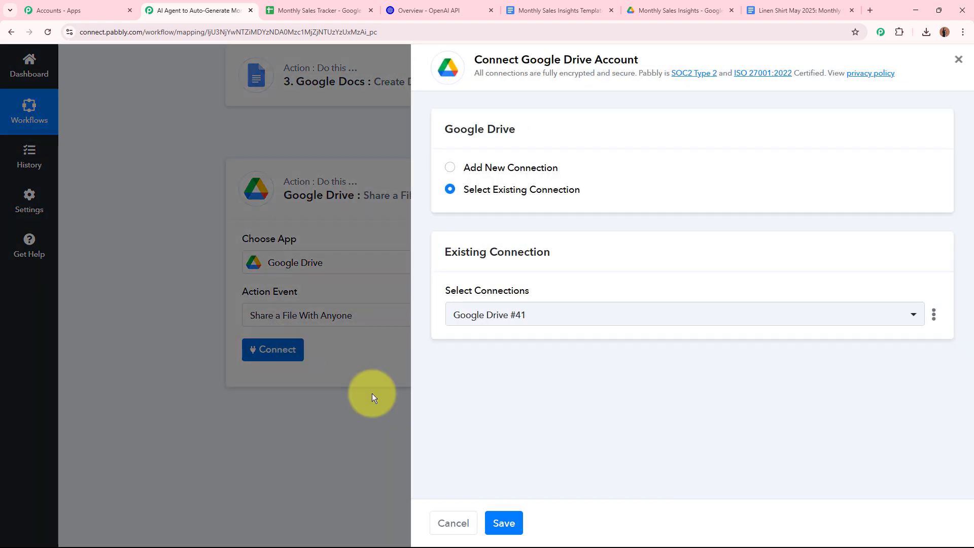
{"action": "left_click", "coordinate": [449, 168]}
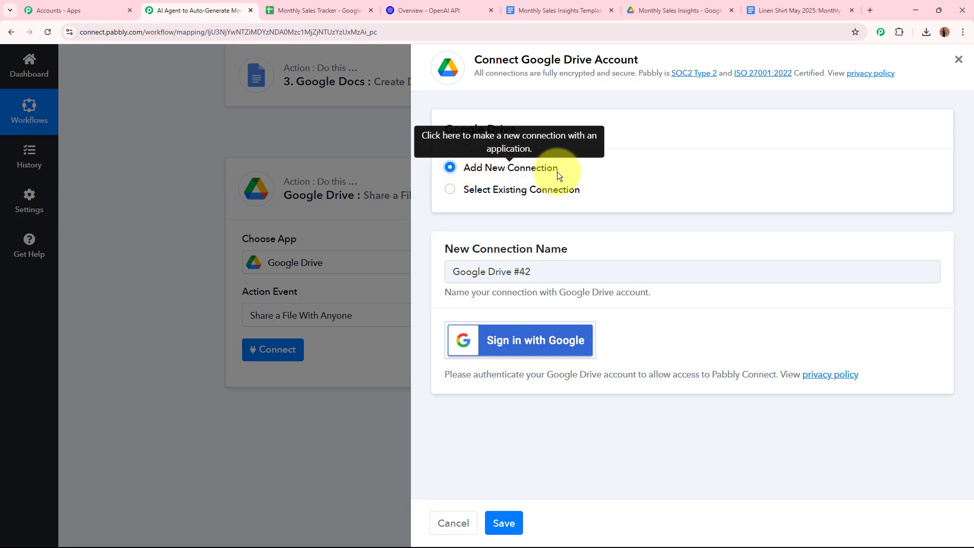
{"action": "left_click", "coordinate": [450, 190]}
{"action": "left_click", "coordinate": [508, 522]}
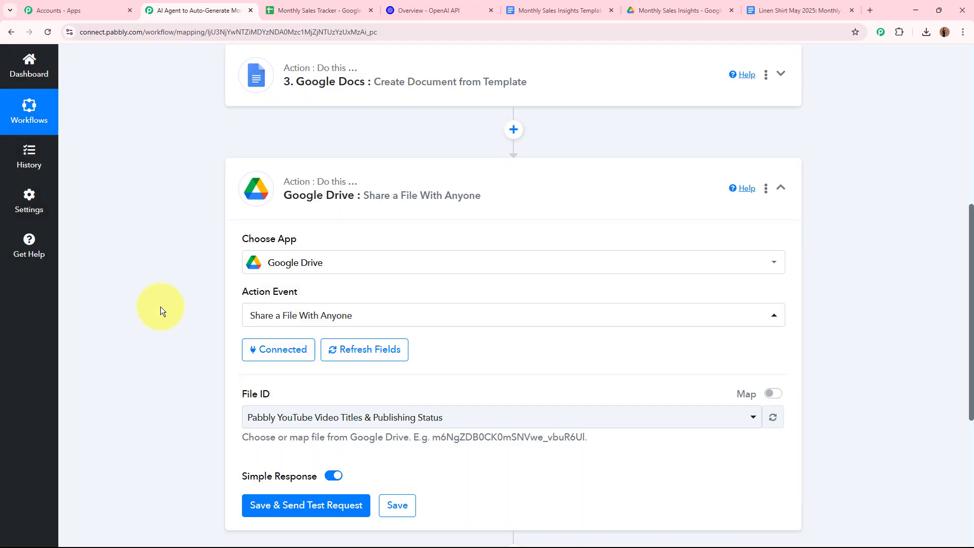
Step: Map the Google Drive step's File ID to the DocumentId from the Google Docs step, then save and send a test request
{"action": "scroll", "coordinate": [160, 307], "scroll_direction": "down", "scroll_amount": 3}
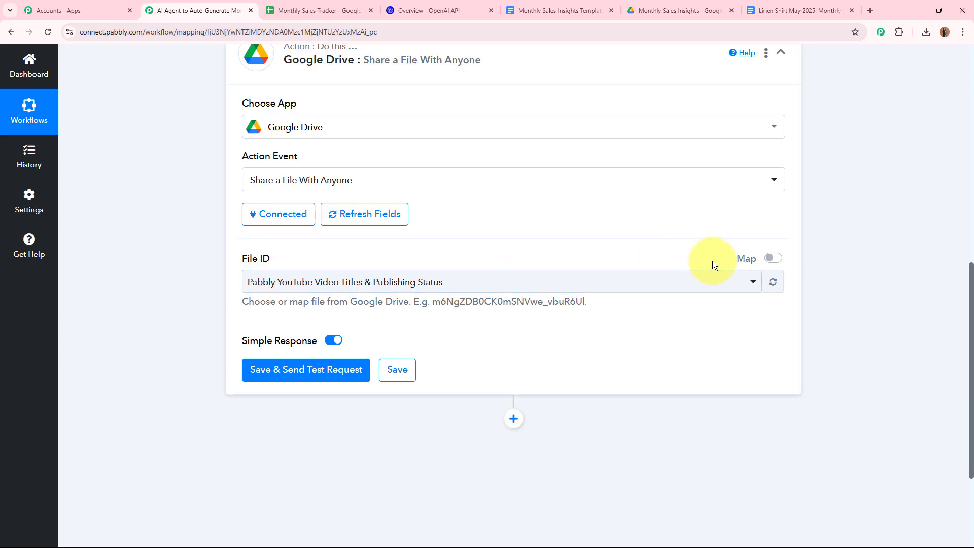
{"action": "left_click", "coordinate": [771, 259]}
{"action": "left_click", "coordinate": [629, 280]}
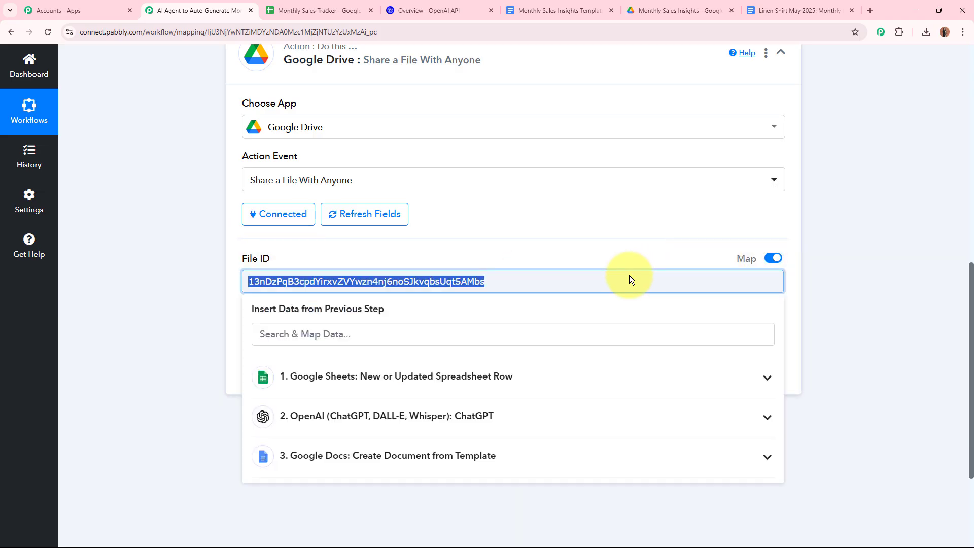
{"action": "key", "text": "BackSpace"}
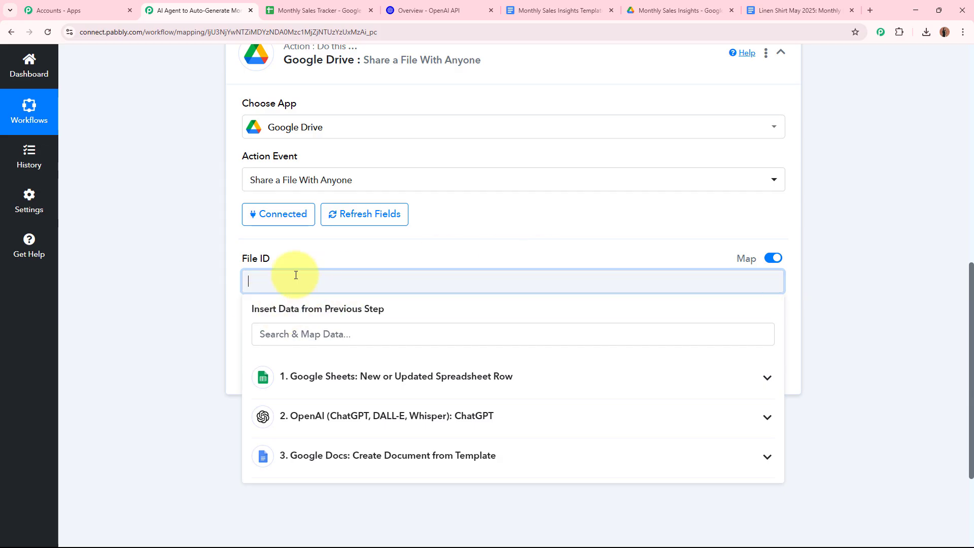
{"action": "scroll", "coordinate": [203, 277], "scroll_direction": "down", "scroll_amount": 3}
{"action": "left_click", "coordinate": [391, 321]}
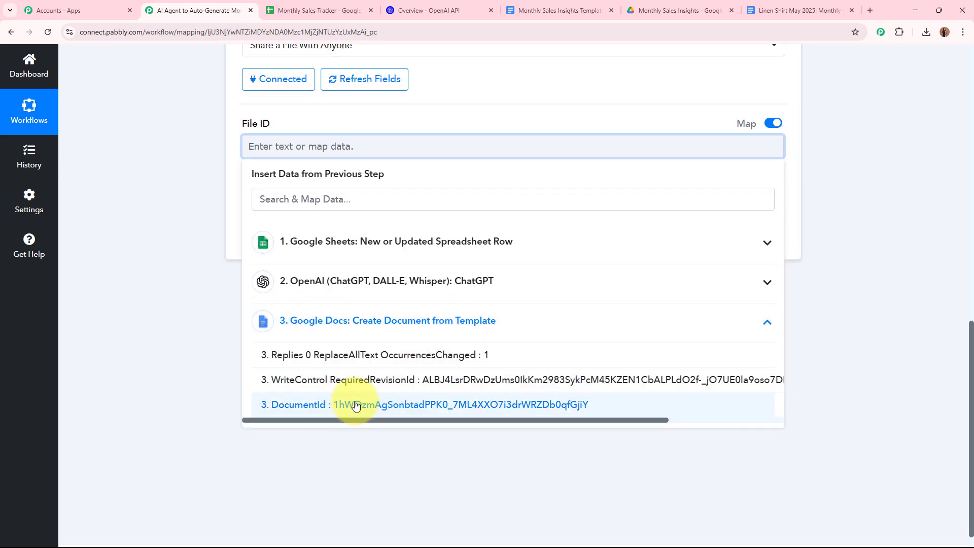
{"action": "left_click", "coordinate": [412, 404]}
{"action": "left_click", "coordinate": [178, 239]}
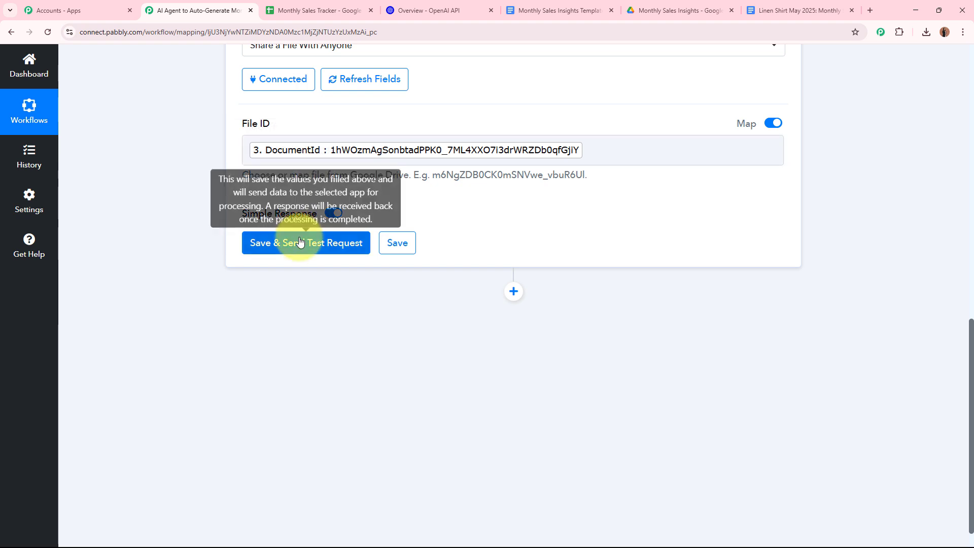
{"action": "left_click", "coordinate": [321, 243]}
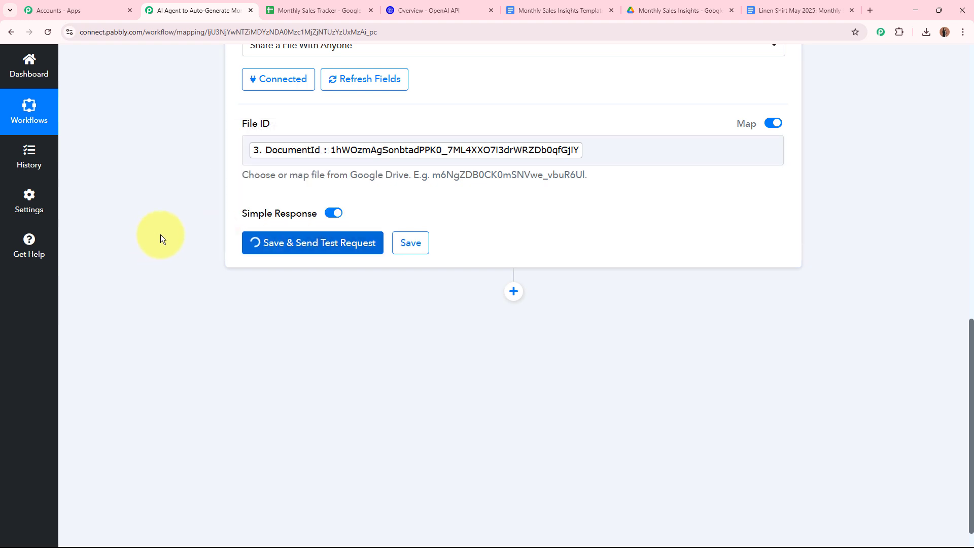
Step: Examine the file-sharing response, especially the PDF export link, and compare it with the Sales Document column in the Monthly Sales Tracker sheet
{"action": "scroll", "coordinate": [148, 287], "scroll_direction": "down", "scroll_amount": 3}
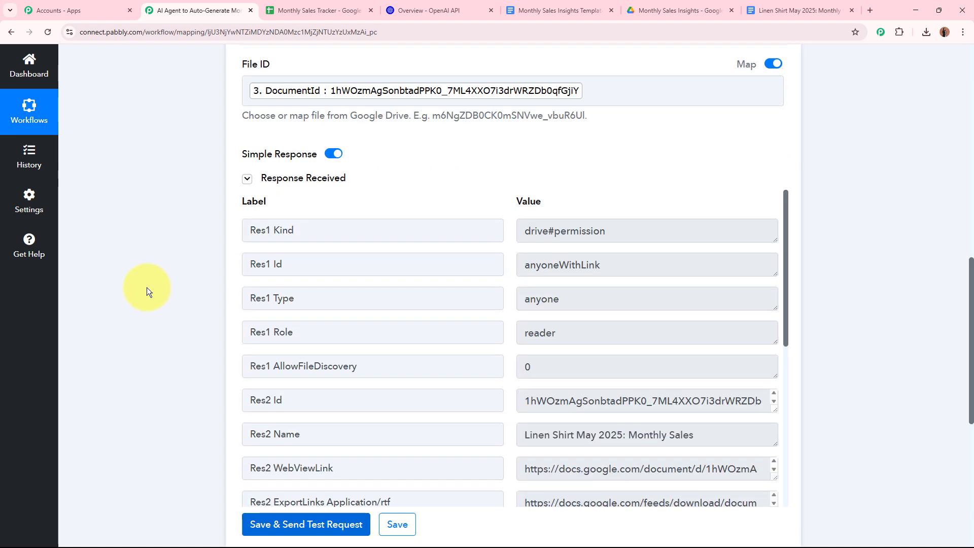
{"action": "scroll", "coordinate": [572, 303], "scroll_direction": "down", "scroll_amount": 4}
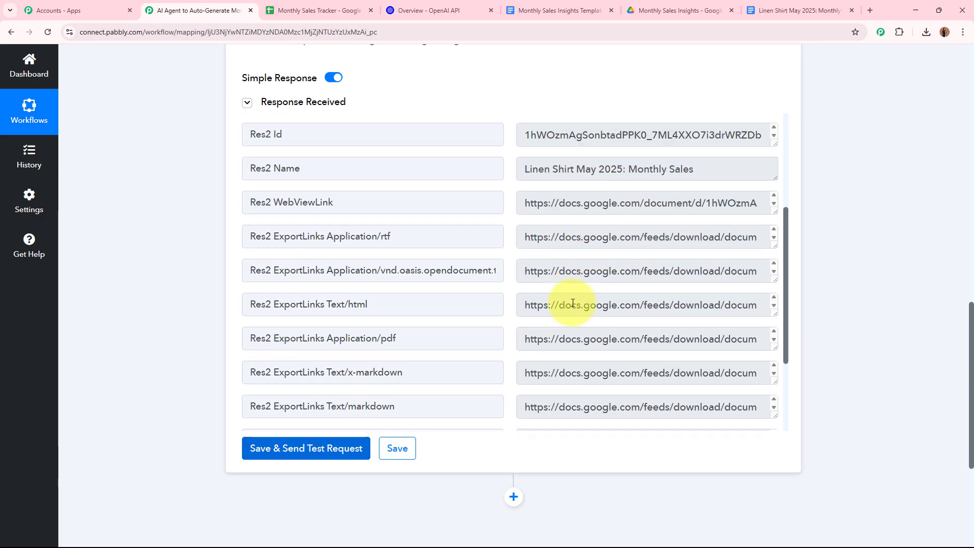
{"action": "scroll", "coordinate": [570, 301], "scroll_direction": "down", "scroll_amount": 1}
{"action": "scroll", "coordinate": [570, 301], "scroll_direction": "up", "scroll_amount": 1}
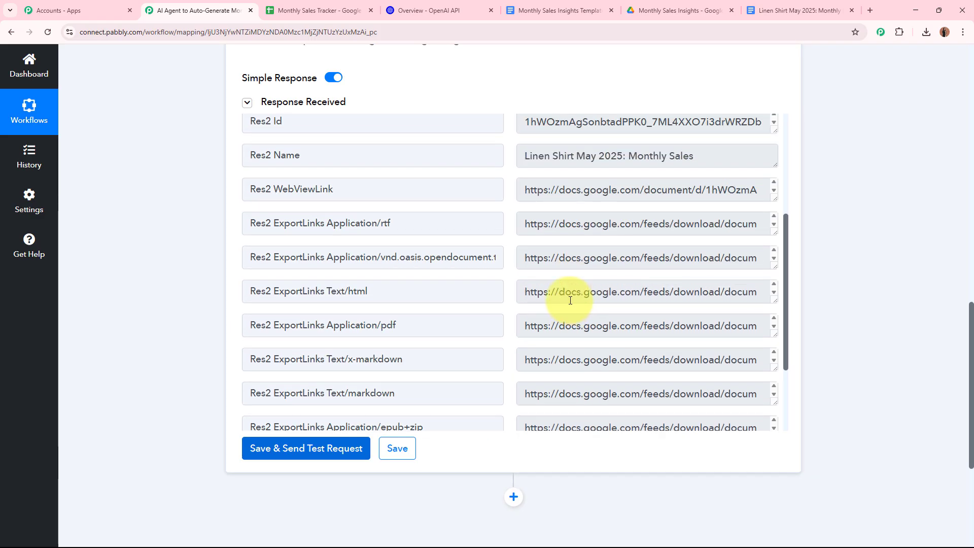
{"action": "scroll", "coordinate": [264, 239], "scroll_direction": "down", "scroll_amount": 3}
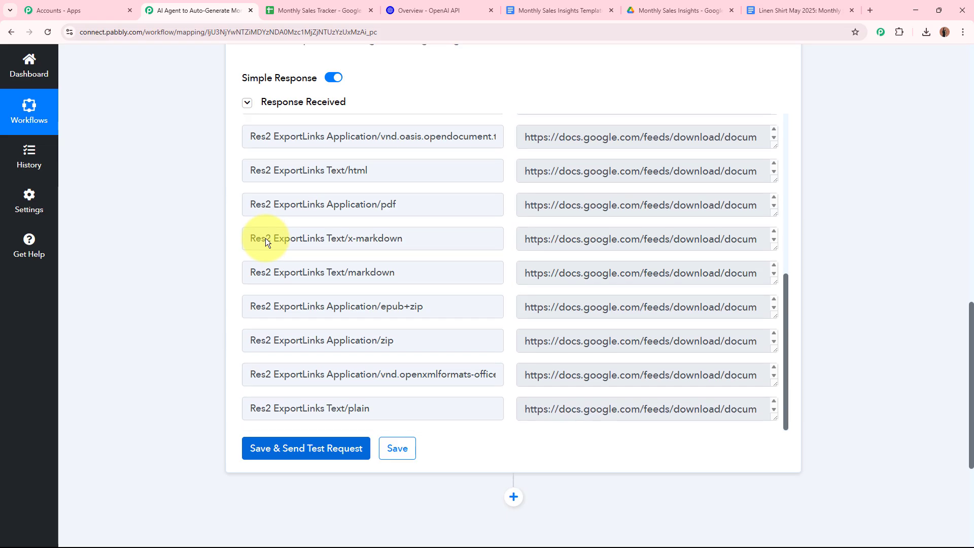
{"action": "scroll", "coordinate": [511, 305], "scroll_direction": "up", "scroll_amount": 5}
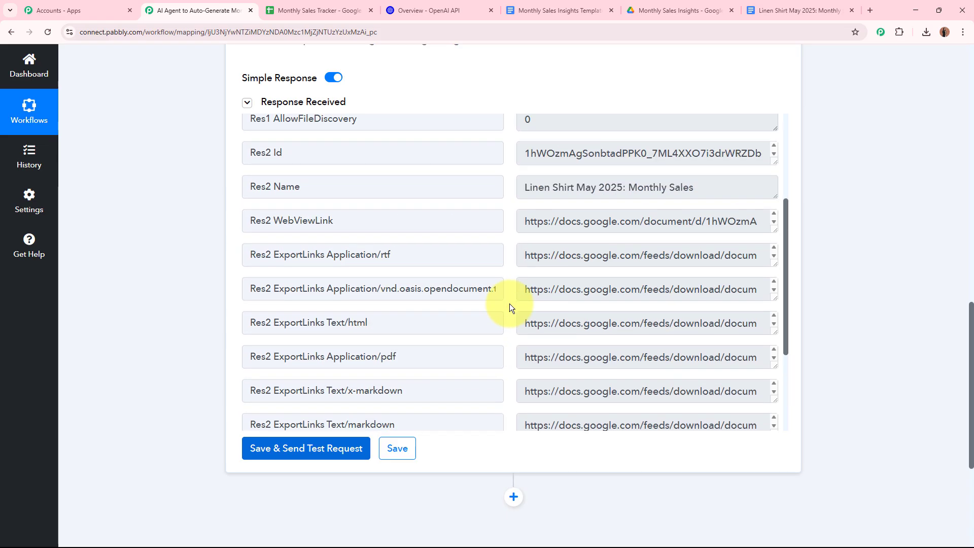
{"action": "scroll", "coordinate": [510, 303], "scroll_direction": "up", "scroll_amount": 3}
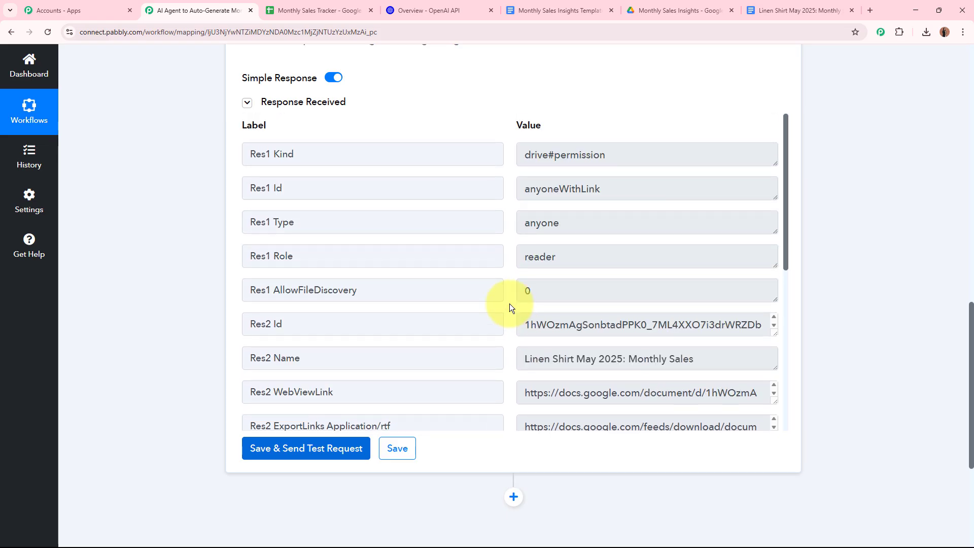
{"action": "scroll", "coordinate": [509, 303], "scroll_direction": "down", "scroll_amount": 8}
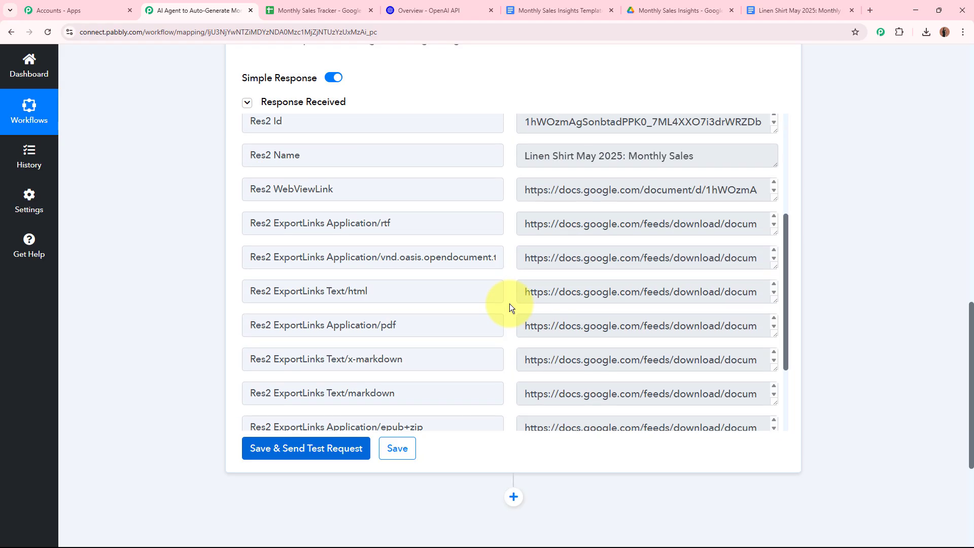
{"action": "scroll", "coordinate": [509, 304], "scroll_direction": "down", "scroll_amount": 2}
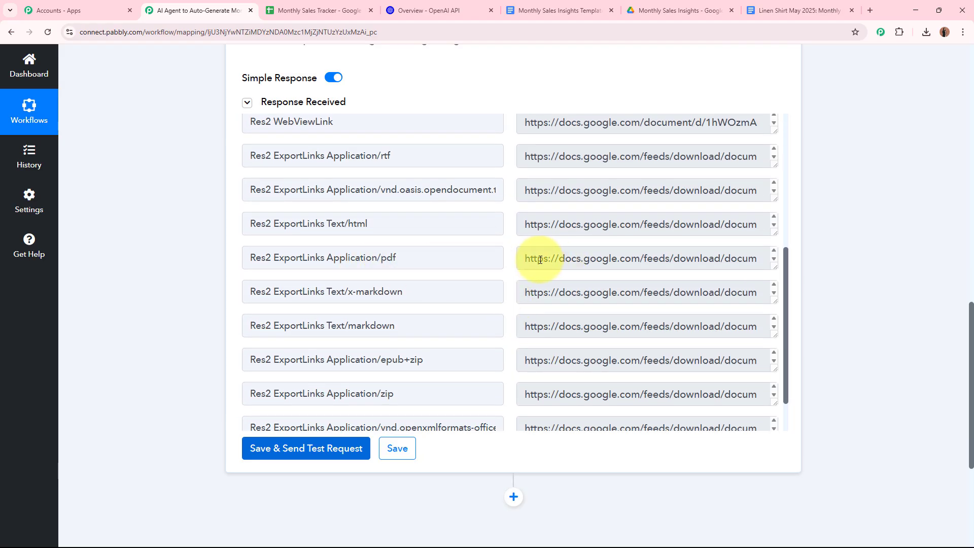
{"action": "left_click_drag", "start_coordinate": [525, 257], "coordinate": [707, 266]}
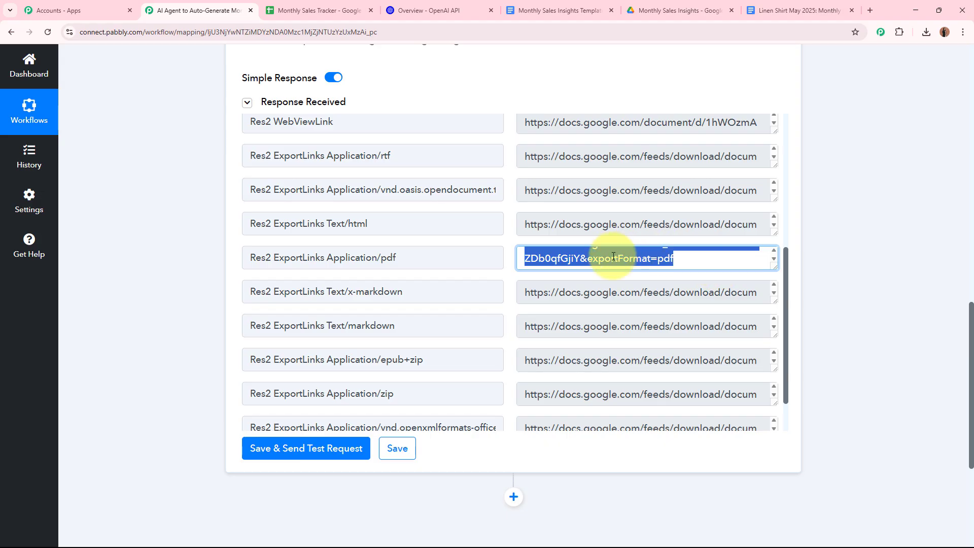
{"action": "left_click", "coordinate": [850, 263]}
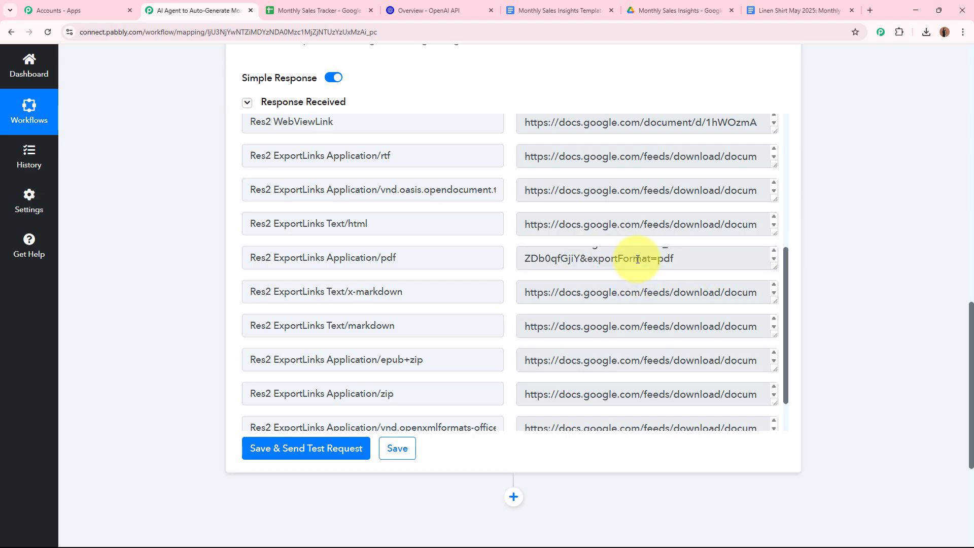
{"action": "left_click", "coordinate": [300, 9]}
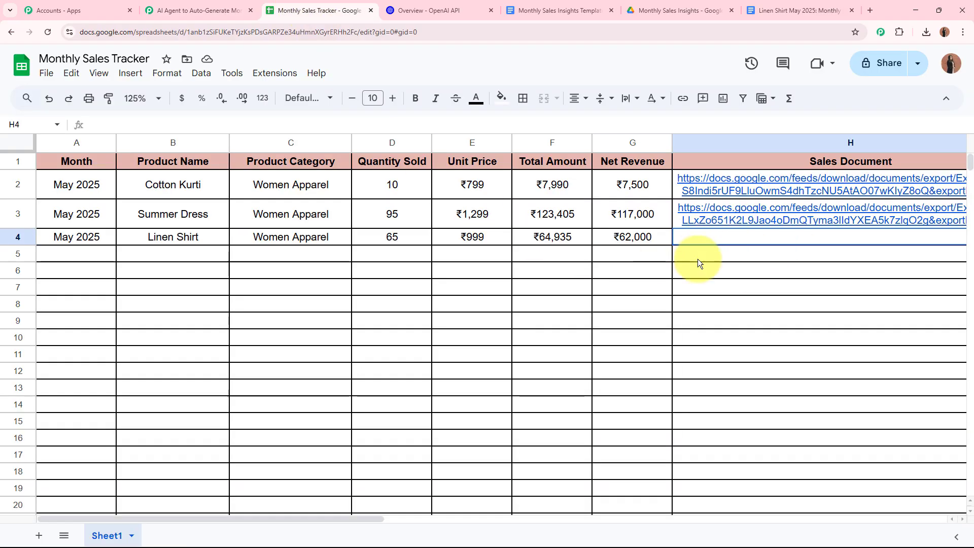
Step: Switch back to Pabbly Connect, add a Google Sheets action step with the event Update Row, and connect it
{"action": "left_click", "coordinate": [236, 5]}
{"action": "scroll", "coordinate": [514, 293], "scroll_direction": "down", "scroll_amount": 5}
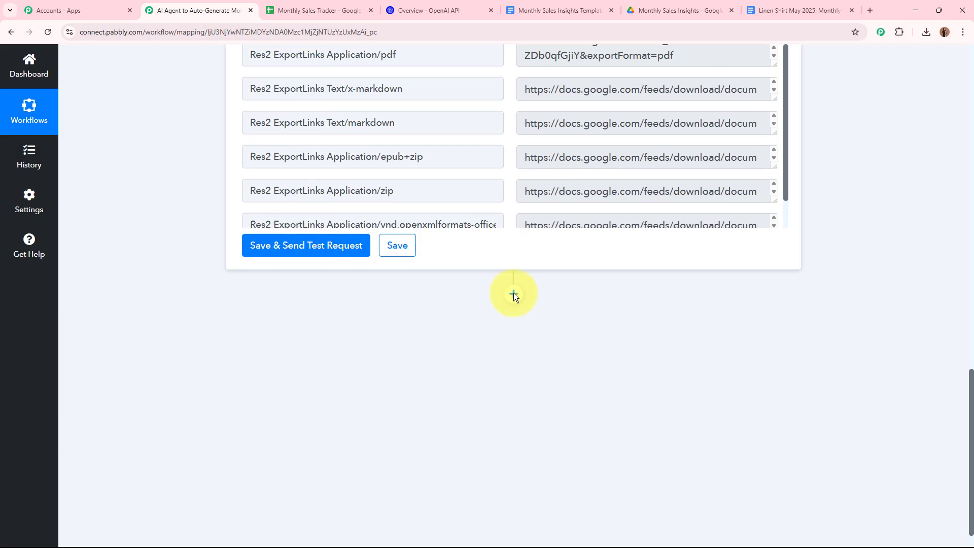
{"action": "left_click", "coordinate": [513, 299]}
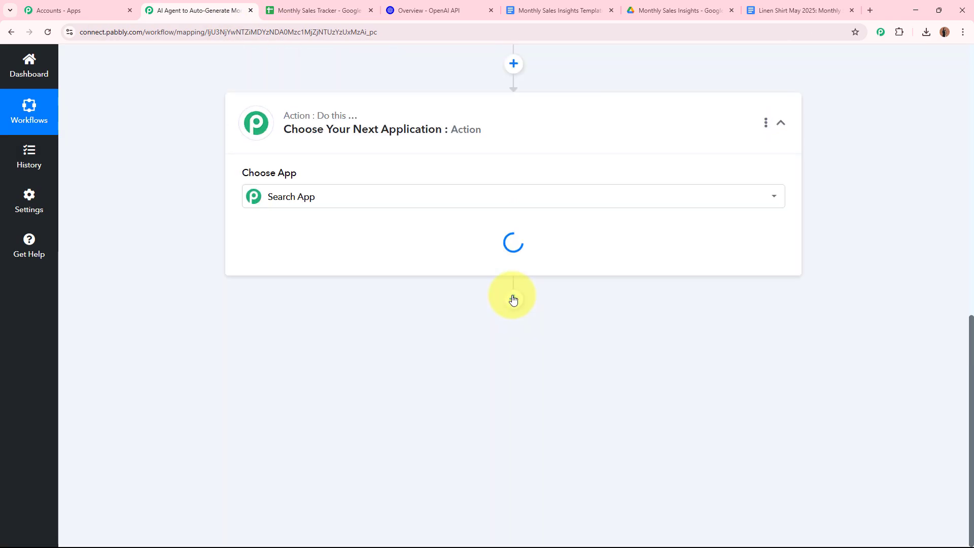
{"action": "type", "text": "G"}
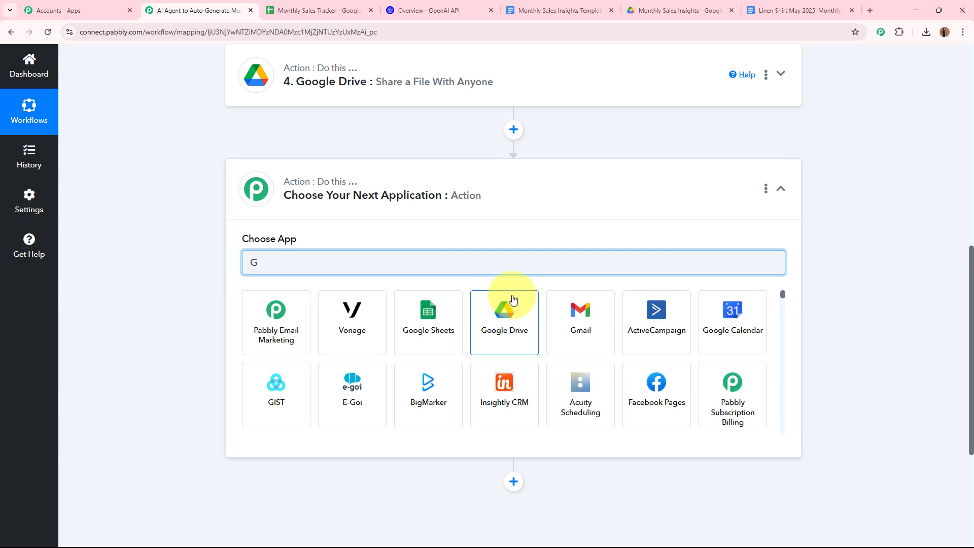
{"action": "type", "text": "oogle"}
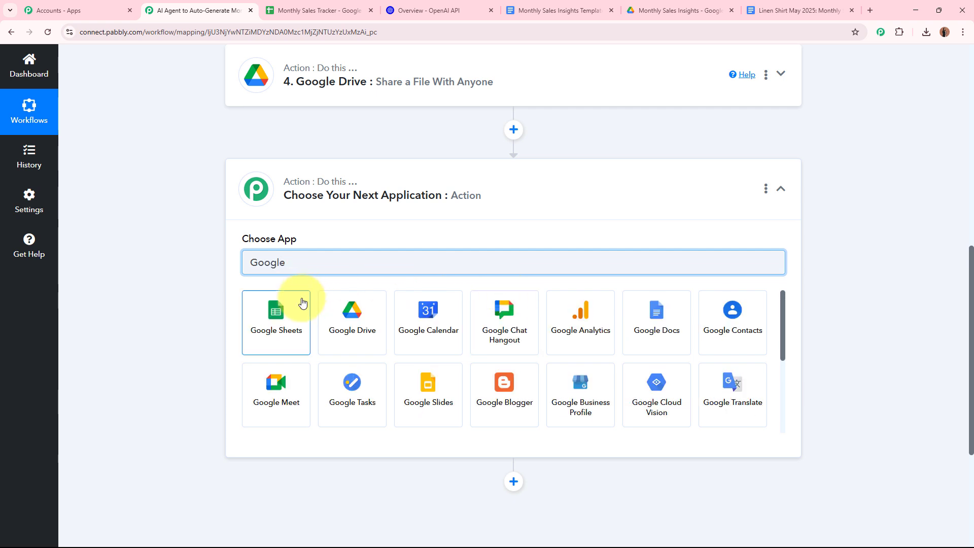
{"action": "left_click", "coordinate": [273, 306]}
{"action": "left_click", "coordinate": [272, 311]}
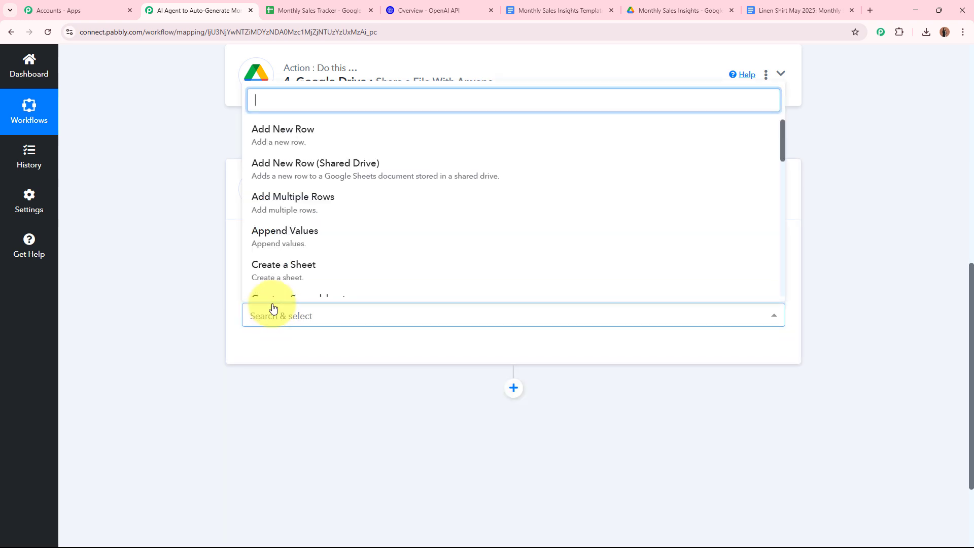
{"action": "scroll", "coordinate": [355, 243], "scroll_direction": "down", "scroll_amount": 5}
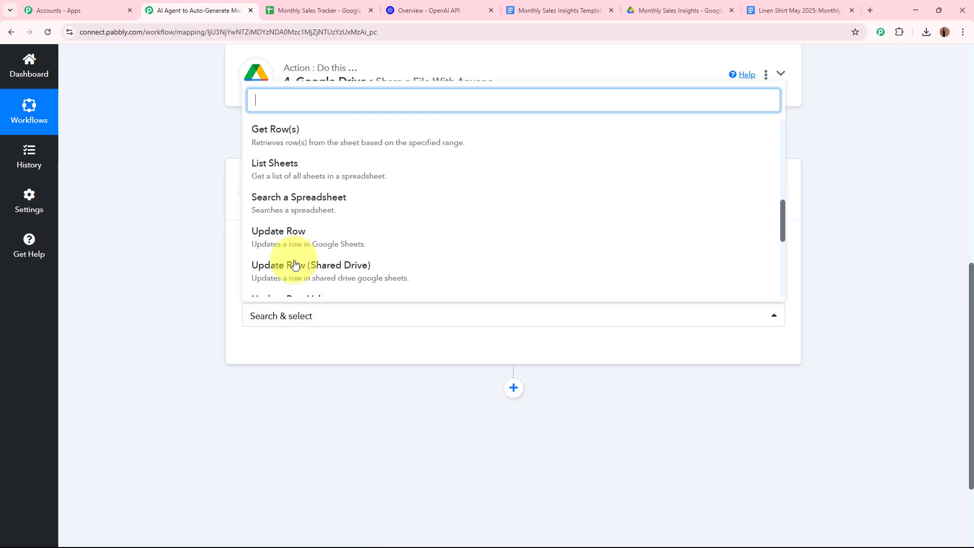
{"action": "left_click", "coordinate": [307, 235]}
{"action": "left_click", "coordinate": [283, 357]}
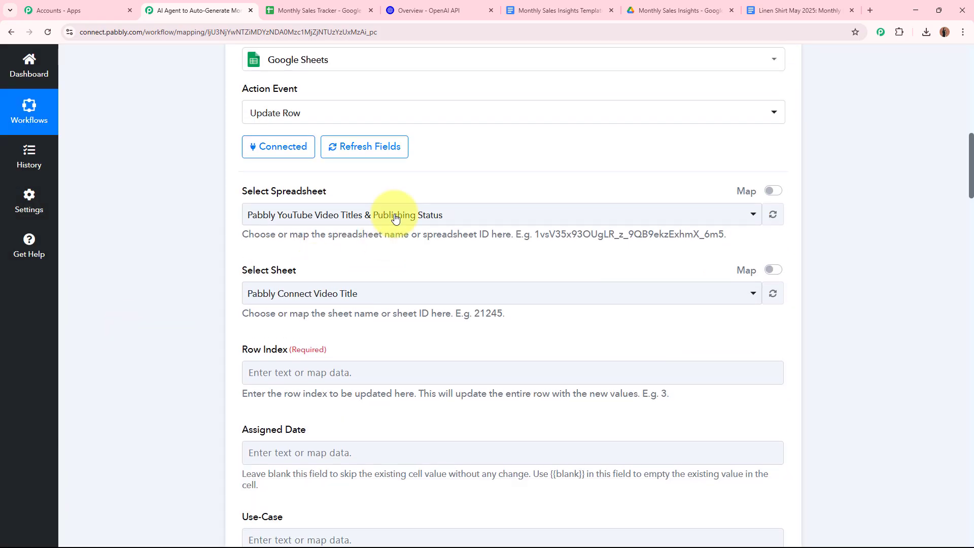
Step: Select Monthly Sales Tracker as the spreadsheet and Sheet1 as the sheet for the Update Row action, checking the names in Google Sheets
{"action": "left_click", "coordinate": [401, 213]}
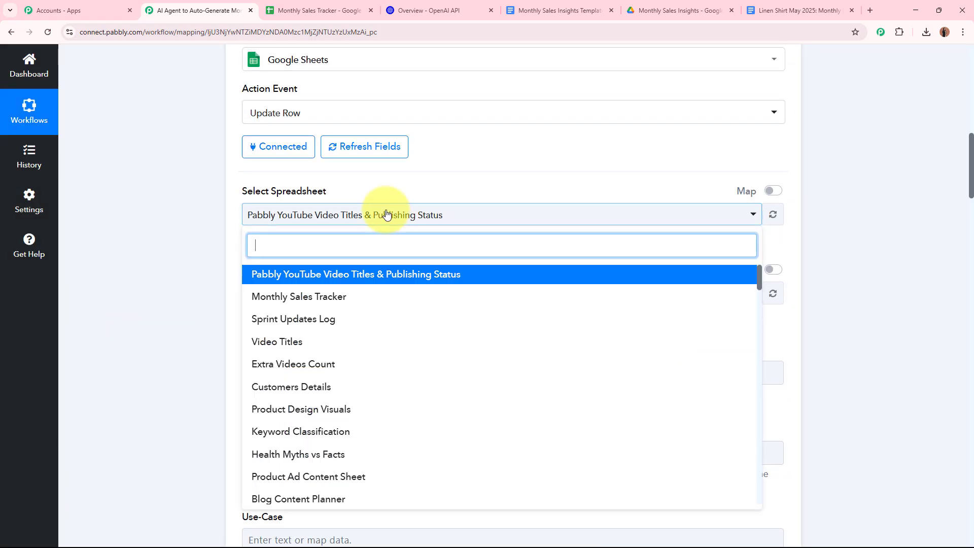
{"action": "left_click", "coordinate": [338, 4]}
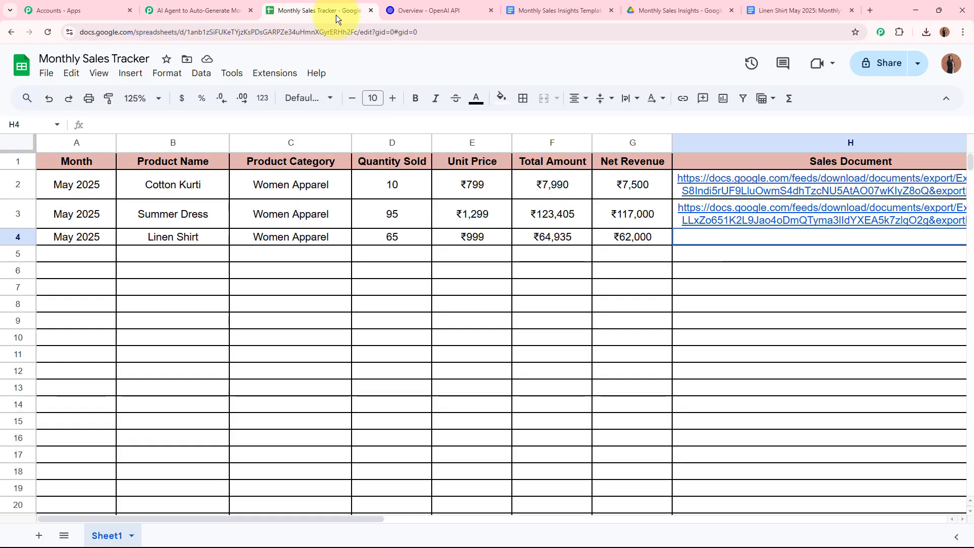
{"action": "left_click", "coordinate": [199, 11]}
{"action": "left_click", "coordinate": [253, 296]}
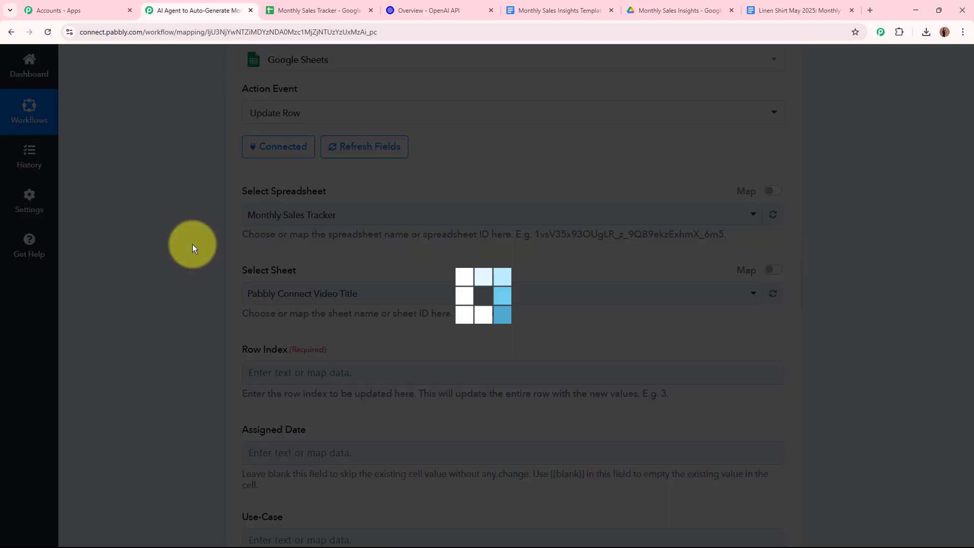
{"action": "left_click", "coordinate": [304, 10]}
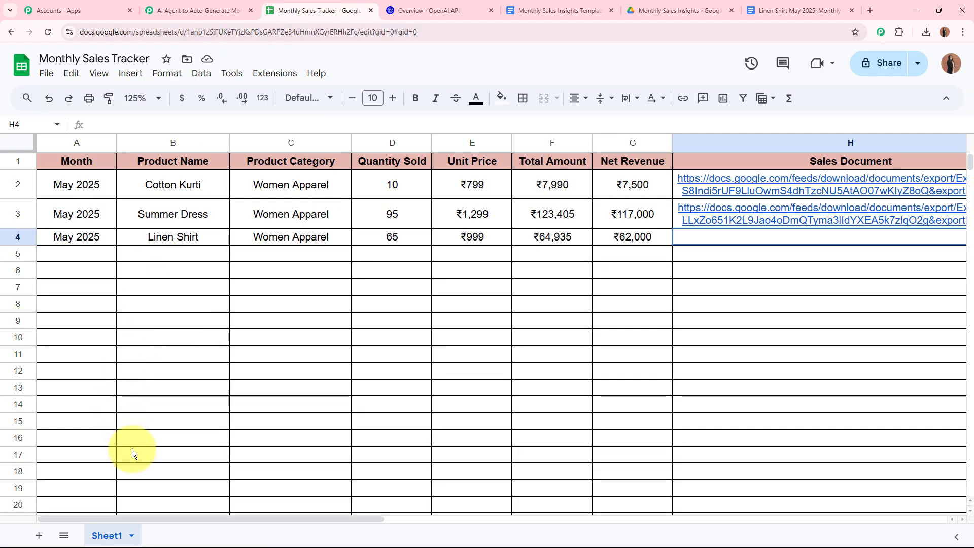
{"action": "left_click", "coordinate": [174, 15]}
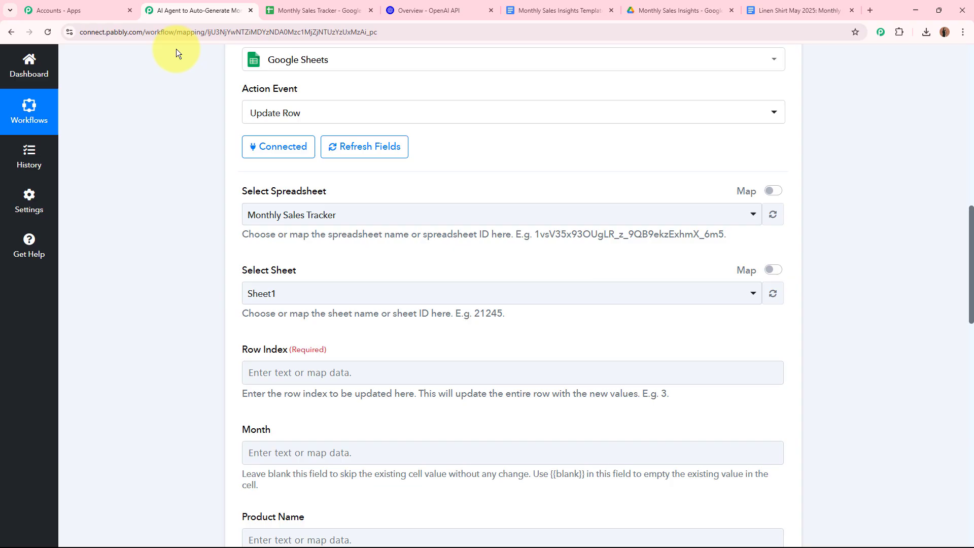
{"action": "left_click", "coordinate": [312, 297]}
{"action": "left_click", "coordinate": [315, 354]}
Step: Map the Row Index field to RowIndex from the Google Sheets trigger step
{"action": "scroll", "coordinate": [178, 298], "scroll_direction": "down", "scroll_amount": 3}
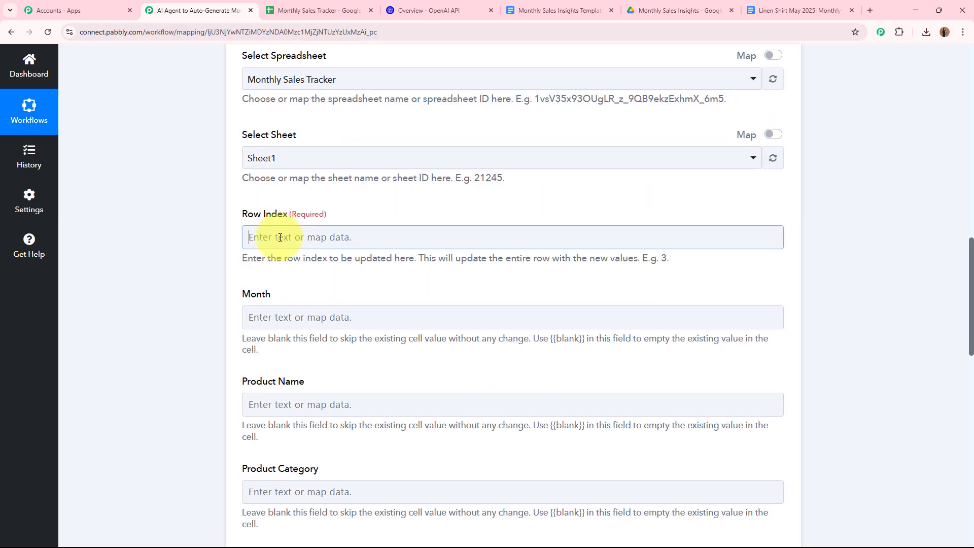
{"action": "left_click", "coordinate": [279, 237]}
{"action": "left_click", "coordinate": [330, 333]}
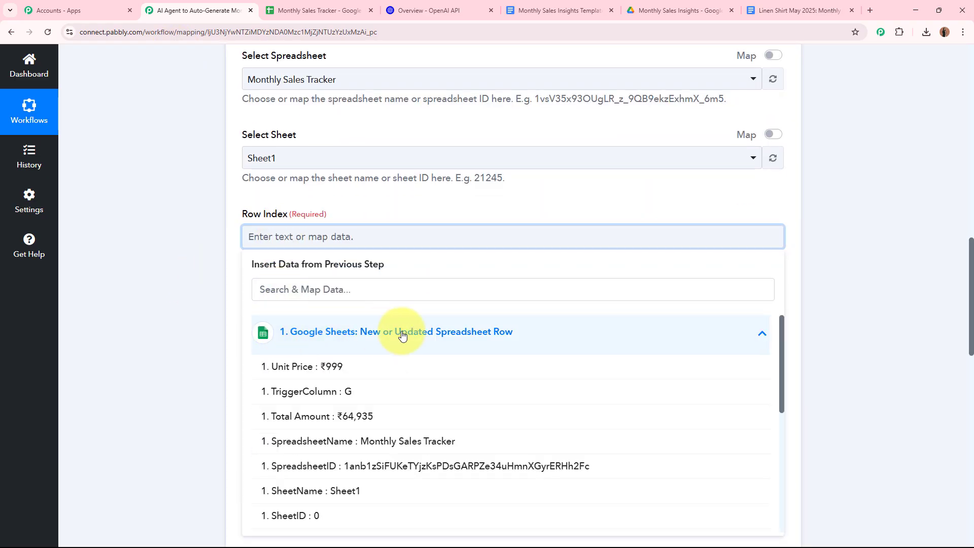
{"action": "scroll", "coordinate": [346, 429], "scroll_direction": "down", "scroll_amount": 1}
{"action": "left_click", "coordinate": [315, 415]}
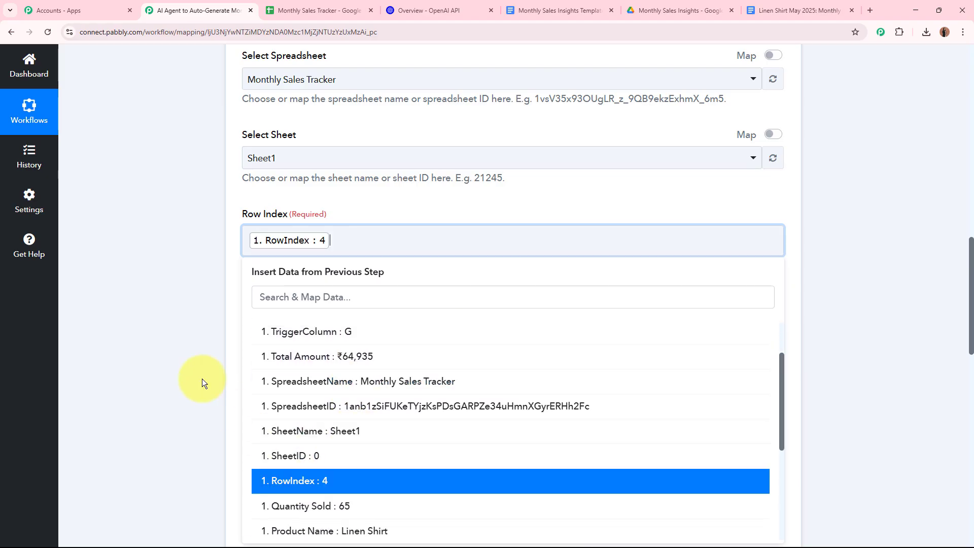
Step: Map the Update Row action's Sales Document field to Res2 ExportLinks Application/pdf from the Google Drive Share a File With Anyone step
{"action": "scroll", "coordinate": [187, 350], "scroll_direction": "down", "scroll_amount": 6}
{"action": "scroll", "coordinate": [182, 333], "scroll_direction": "down", "scroll_amount": 7}
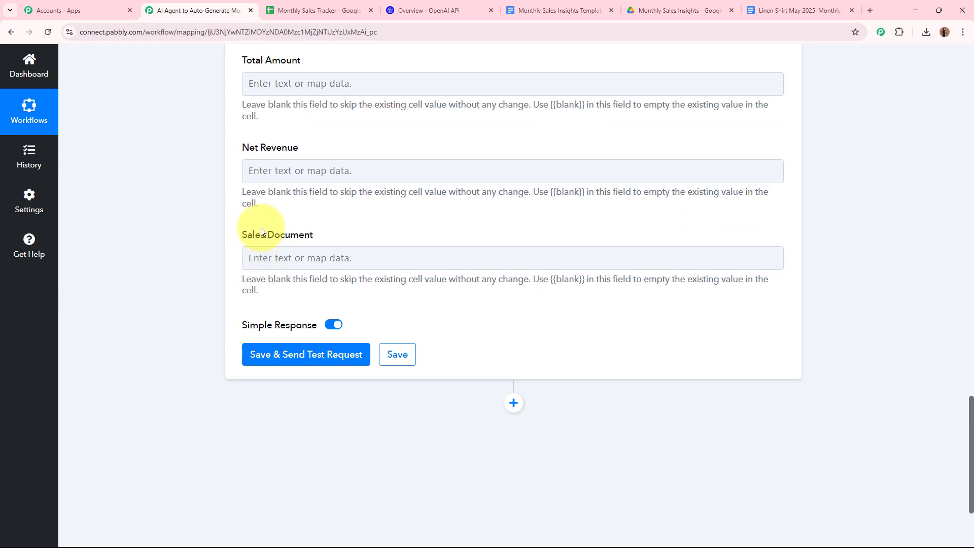
{"action": "left_click", "coordinate": [337, 258]}
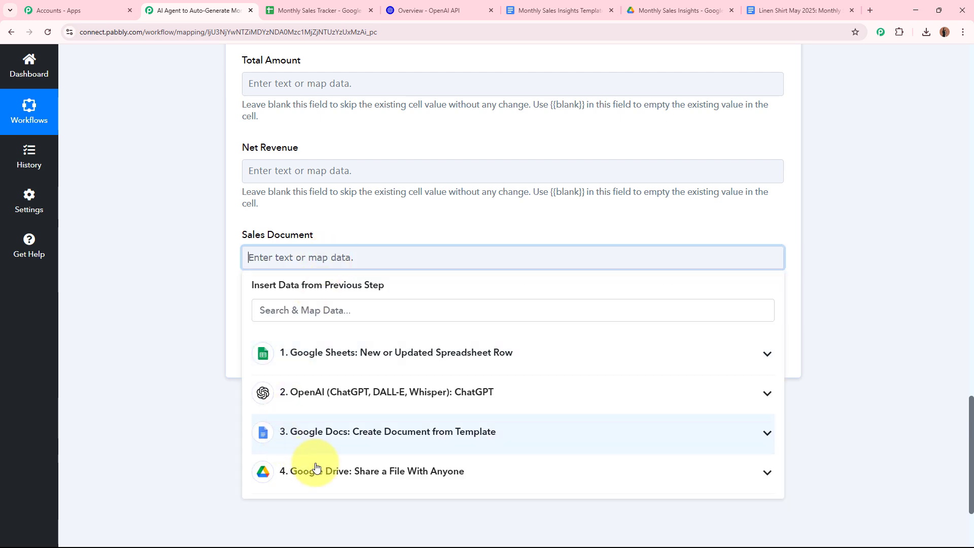
{"action": "left_click", "coordinate": [343, 466]}
{"action": "scroll", "coordinate": [343, 467], "scroll_direction": "down", "scroll_amount": 5}
{"action": "scroll", "coordinate": [343, 468], "scroll_direction": "down", "scroll_amount": 3}
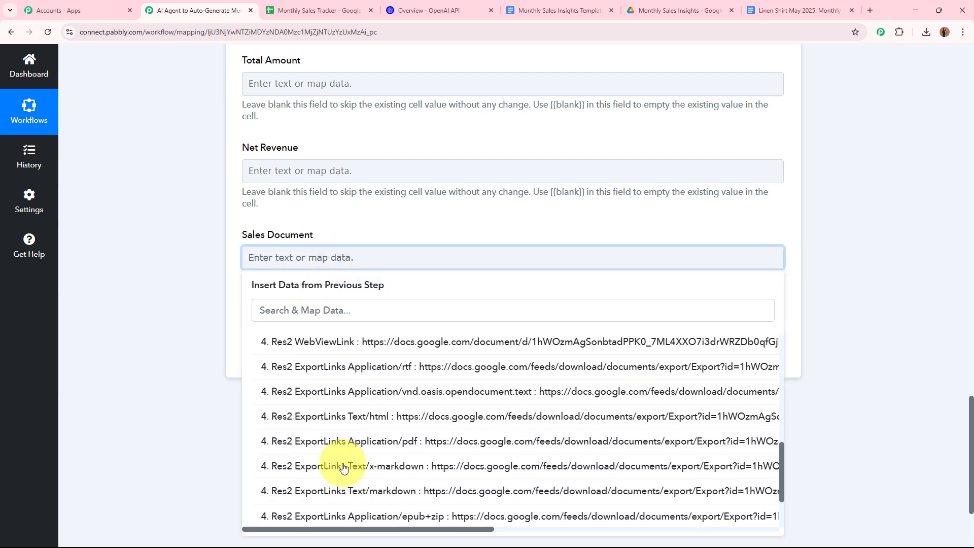
{"action": "left_click", "coordinate": [398, 442]}
Step: Save the Google Sheets Update Row action and send a test request
{"action": "left_click", "coordinate": [297, 309]}
{"action": "scroll", "coordinate": [370, 269], "scroll_direction": "down", "scroll_amount": 3}
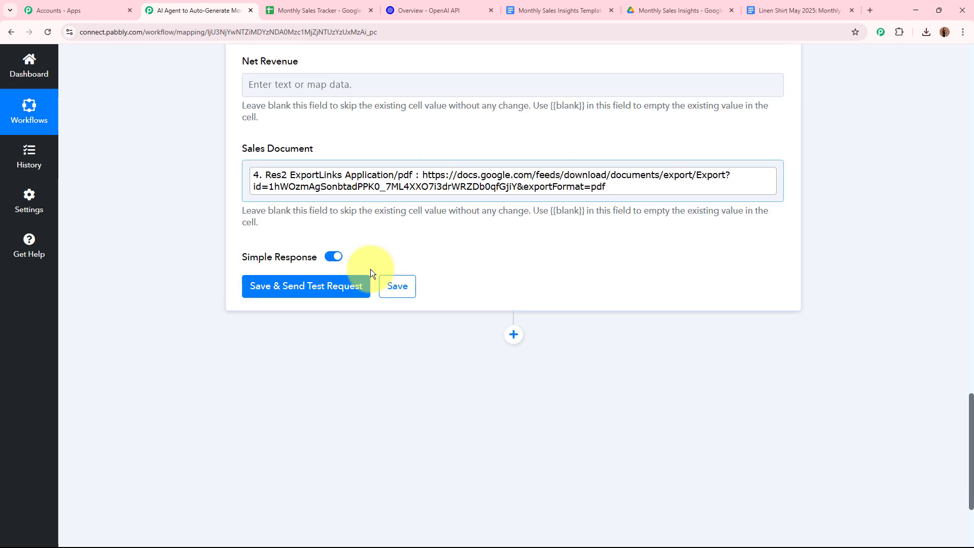
{"action": "left_click", "coordinate": [305, 237]}
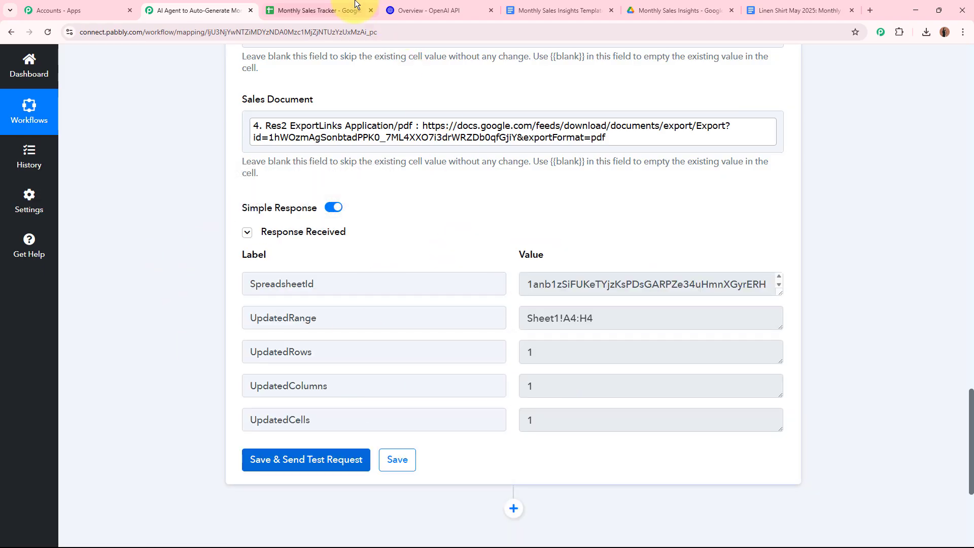
Step: Switch to the Monthly Sales Tracker sheet, download the PDF from the Linen Shirt row's Sales Document link, and read the report
{"action": "left_click", "coordinate": [315, 10]}
{"action": "left_click", "coordinate": [729, 252]}
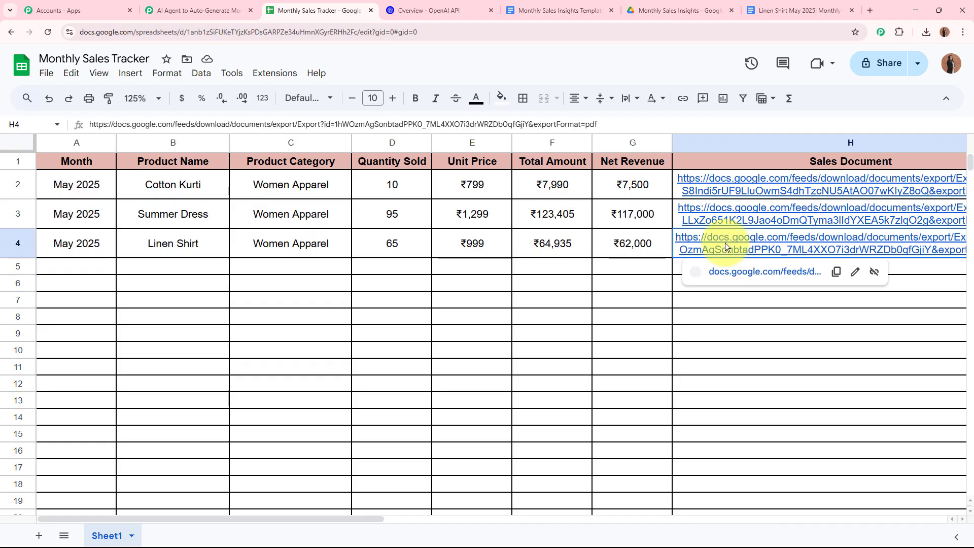
{"action": "left_click", "coordinate": [733, 273]}
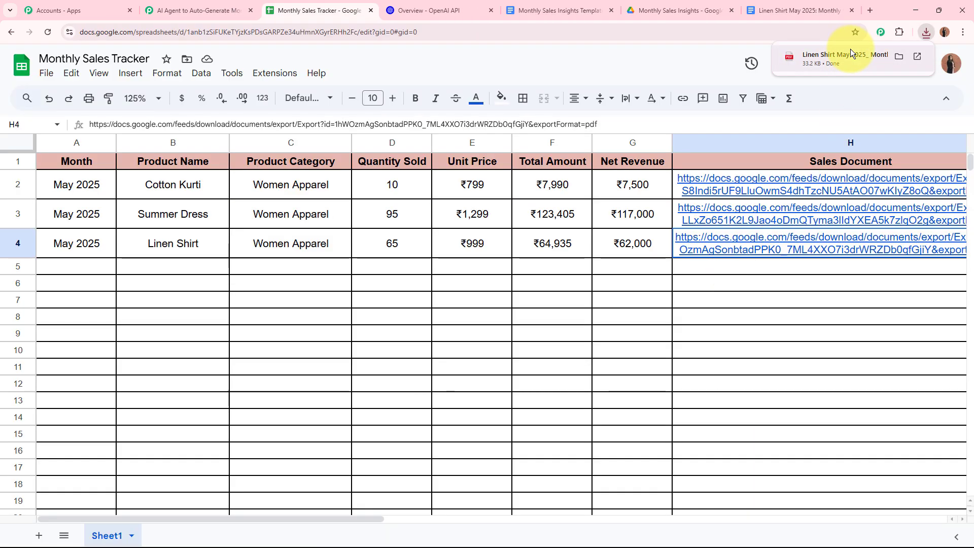
{"action": "left_click", "coordinate": [851, 55]}
{"action": "left_click_drag", "start_coordinate": [359, 137], "coordinate": [767, 359]}
{"action": "left_click", "coordinate": [769, 360]}
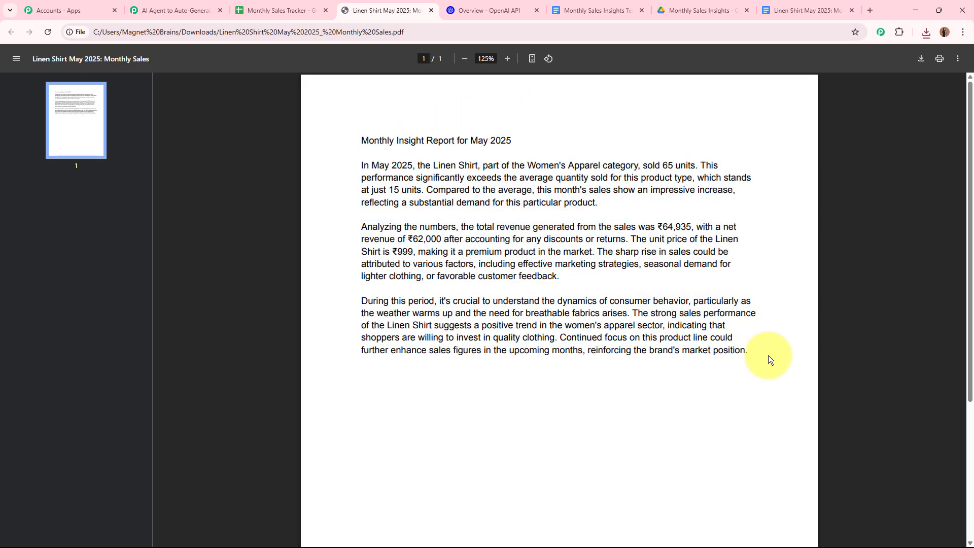
{"action": "left_click", "coordinate": [431, 10]}
{"action": "left_click", "coordinate": [266, 304]}
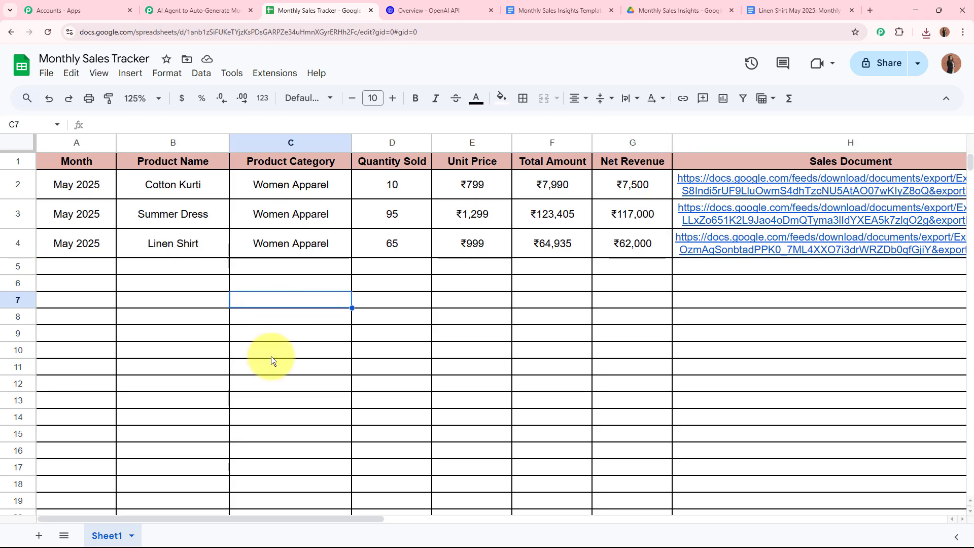
Step: Return to Pabbly Connect to review the workflow's trigger, and compare it with the Linen Shirt row data in the Monthly Sales Tracker sheet
{"action": "left_click", "coordinate": [218, 13]}
{"action": "scroll", "coordinate": [156, 254], "scroll_direction": "up", "scroll_amount": 15}
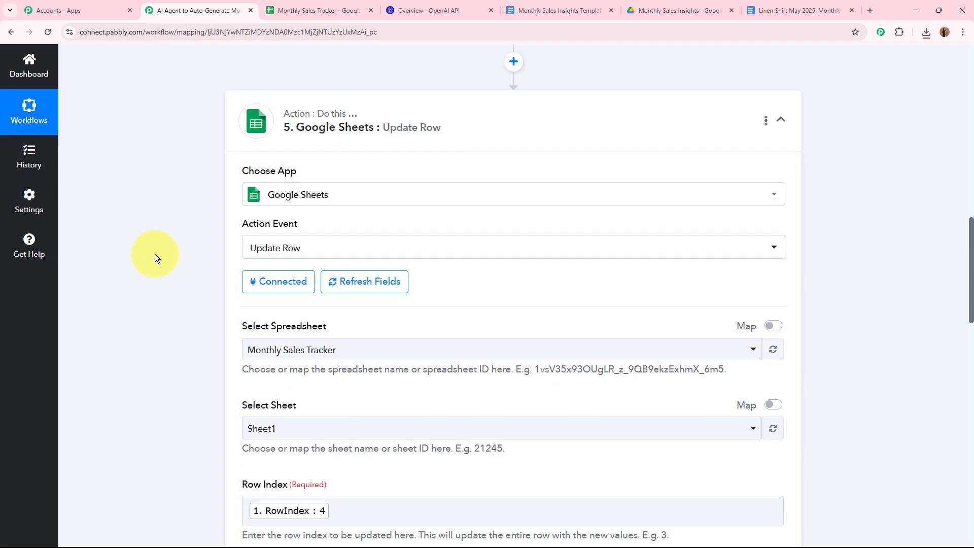
{"action": "scroll", "coordinate": [154, 254], "scroll_direction": "up", "scroll_amount": 5}
{"action": "scroll", "coordinate": [463, 391], "scroll_direction": "up", "scroll_amount": 5}
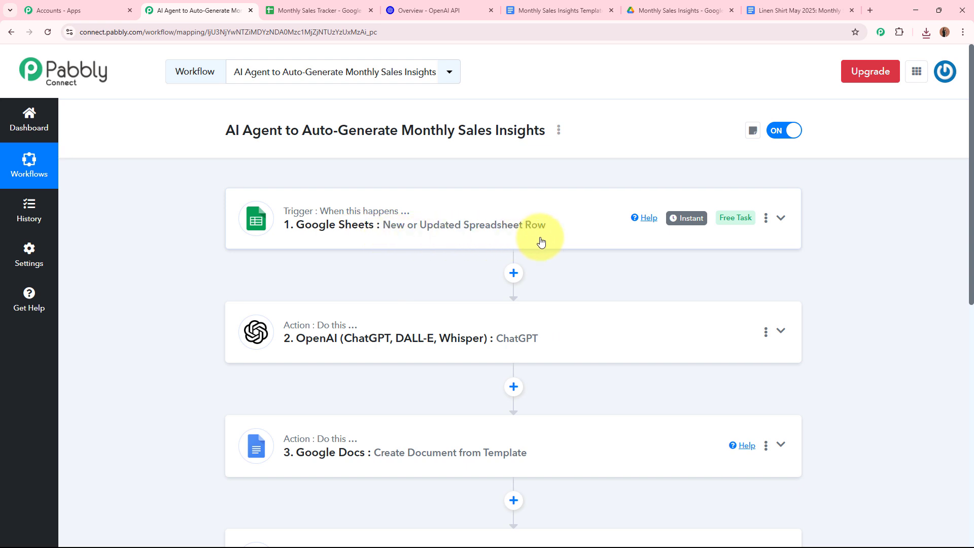
{"action": "left_click", "coordinate": [350, 12]}
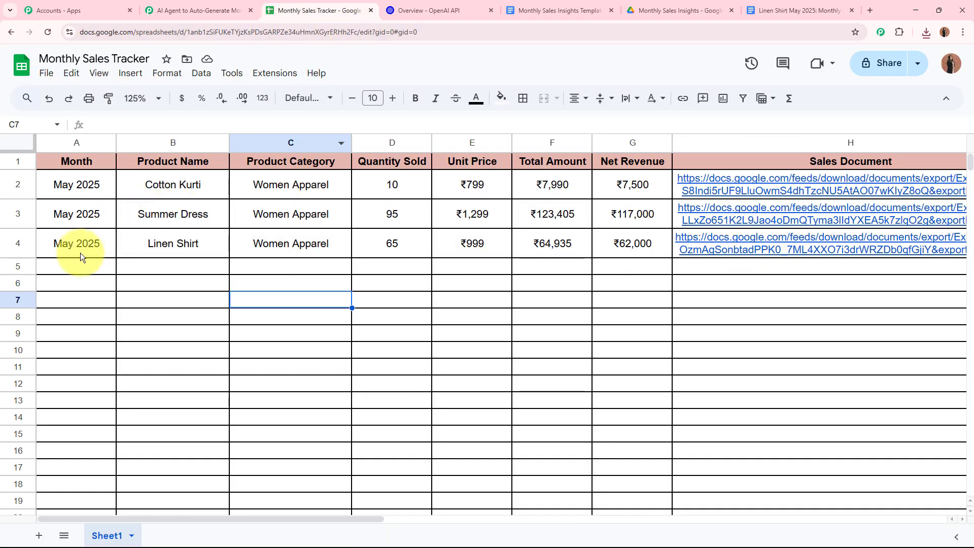
{"action": "left_click_drag", "start_coordinate": [80, 252], "coordinate": [614, 248]}
{"action": "left_click", "coordinate": [604, 278]}
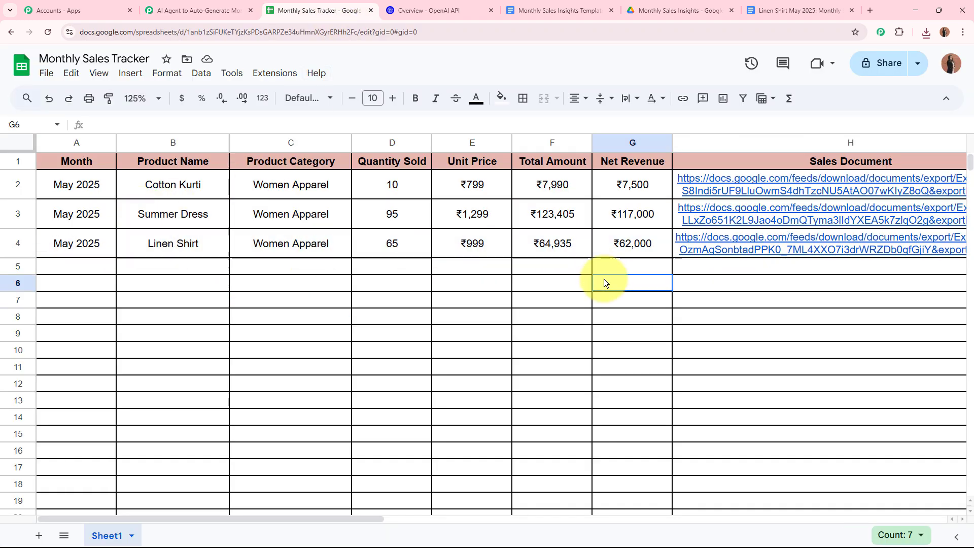
Step: Review the workflow in Pabbly Connect from trigger to Update Row, comparing its final action with the Sales Document column in Google Sheets
{"action": "left_click", "coordinate": [203, 10]}
{"action": "scroll", "coordinate": [418, 211], "scroll_direction": "down", "scroll_amount": 1}
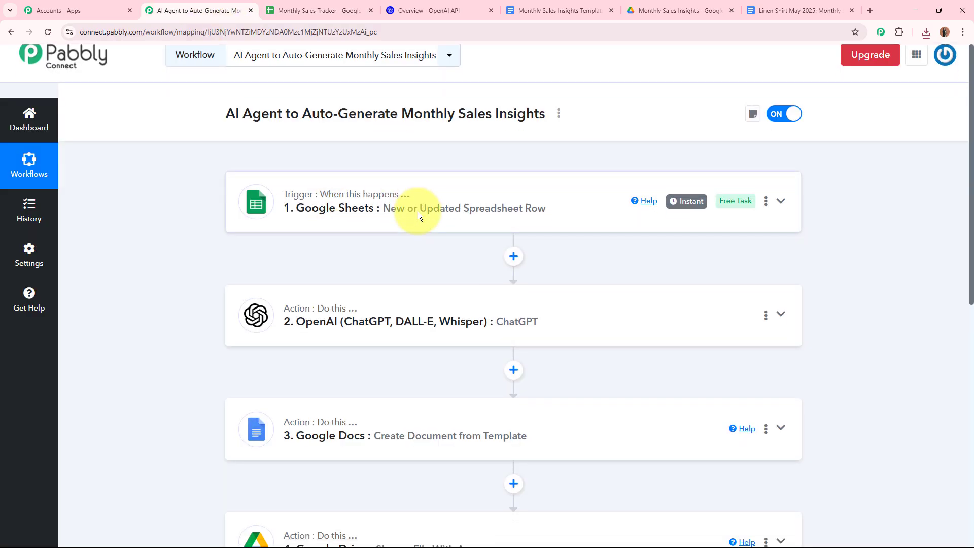
{"action": "scroll", "coordinate": [418, 211], "scroll_direction": "down", "scroll_amount": 3}
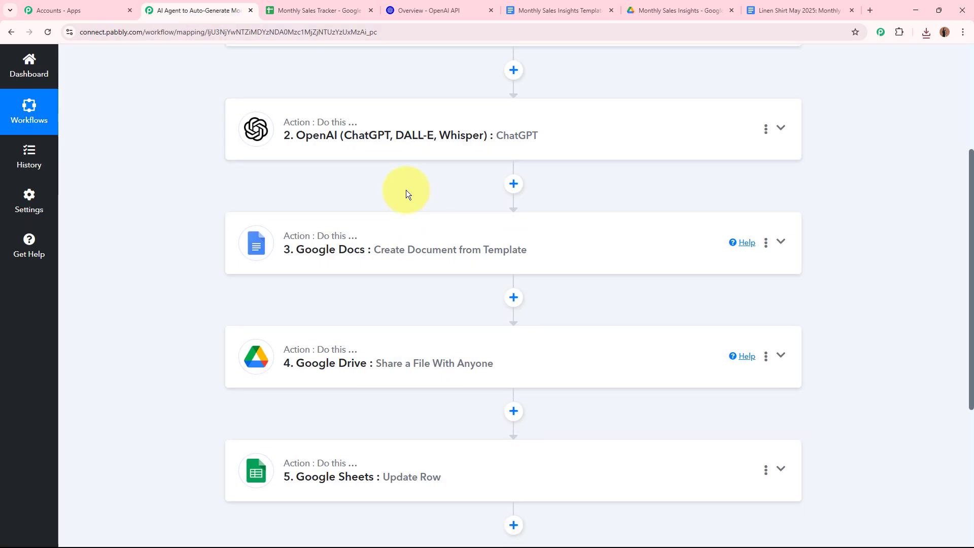
{"action": "scroll", "coordinate": [565, 151], "scroll_direction": "up", "scroll_amount": 3}
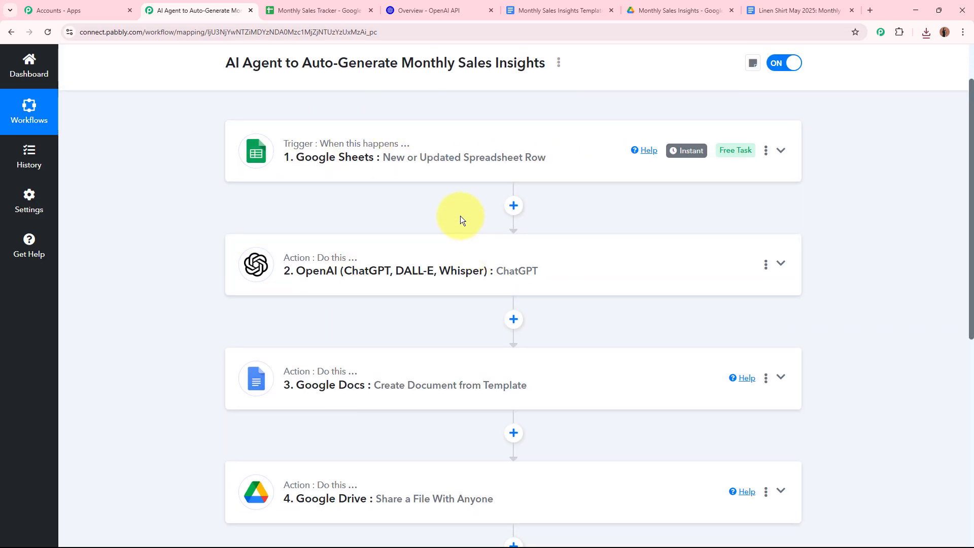
{"action": "scroll", "coordinate": [461, 215], "scroll_direction": "down", "scroll_amount": 2}
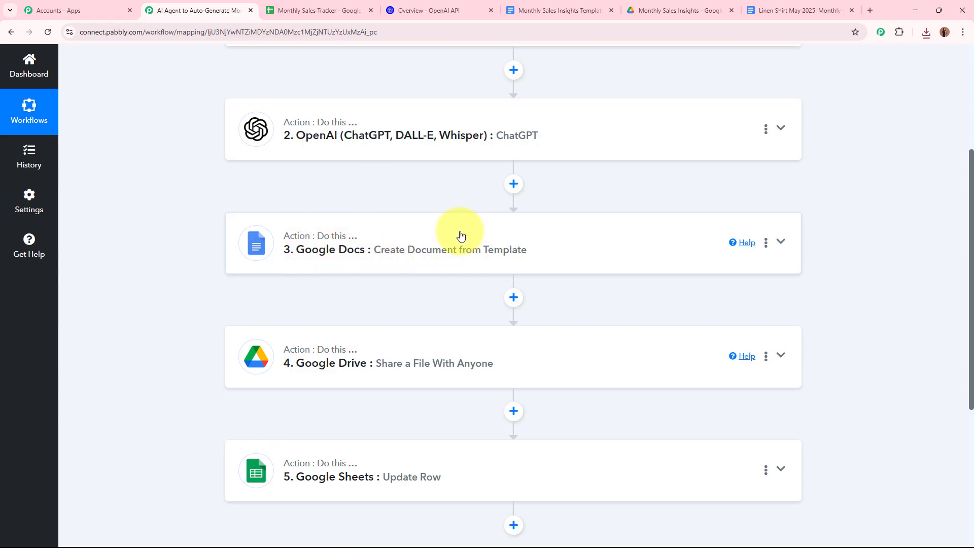
{"action": "scroll", "coordinate": [454, 230], "scroll_direction": "down", "scroll_amount": 3}
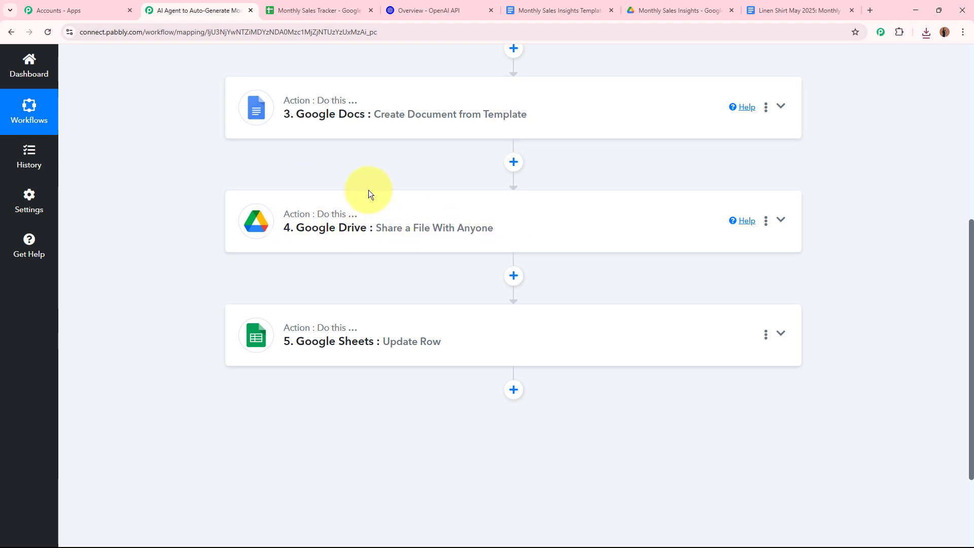
{"action": "left_click", "coordinate": [324, 9]}
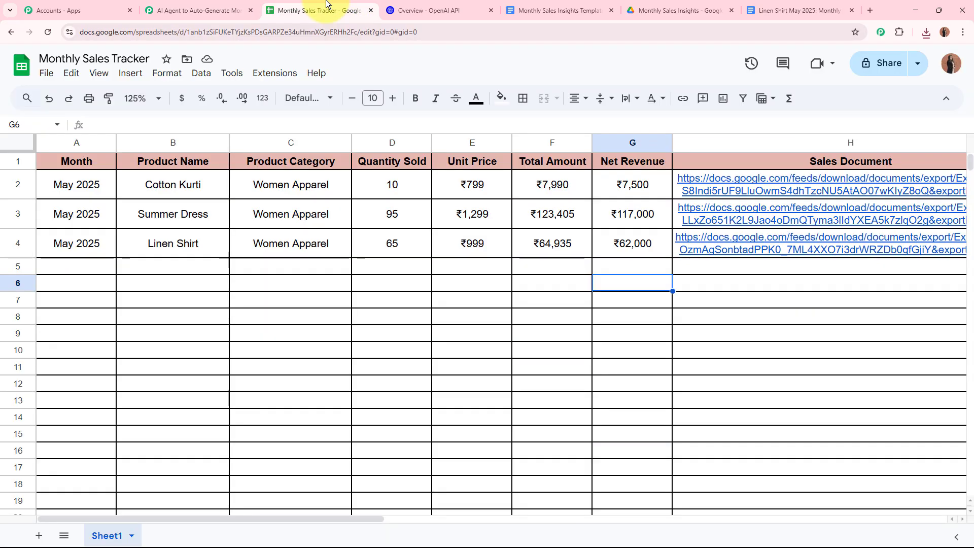
{"action": "left_click", "coordinate": [722, 268]}
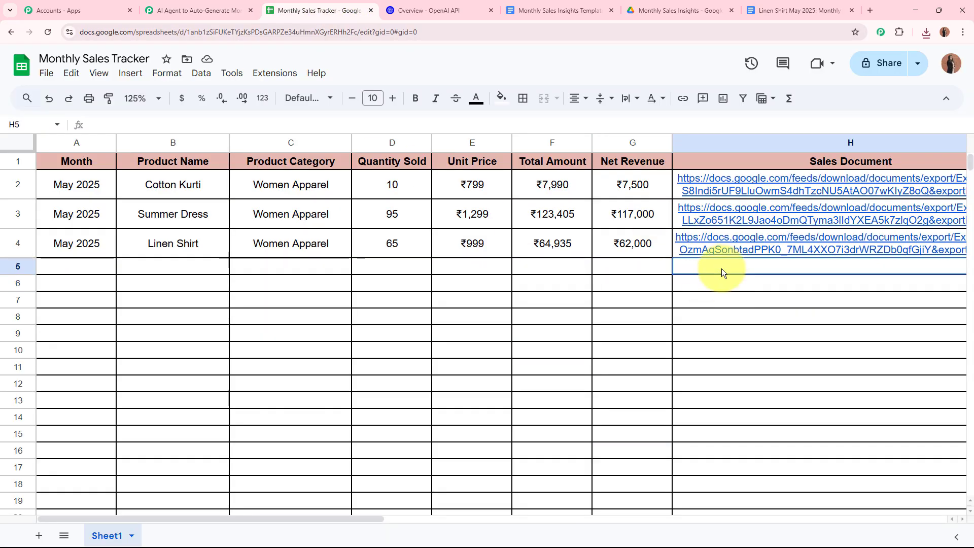
{"action": "left_click", "coordinate": [188, 5]}
{"action": "scroll", "coordinate": [266, 343], "scroll_direction": "down", "scroll_amount": 2}
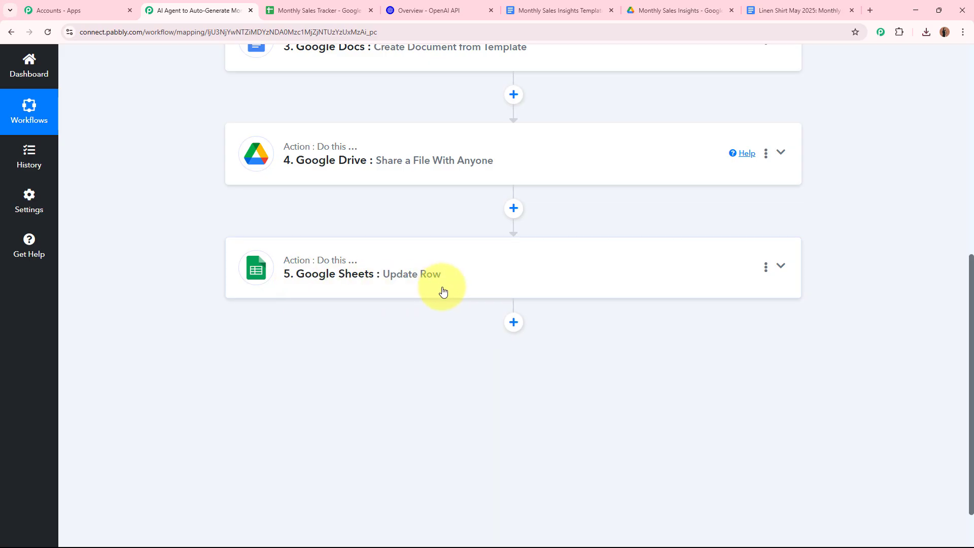
{"action": "scroll", "coordinate": [443, 290], "scroll_direction": "up", "scroll_amount": 8}
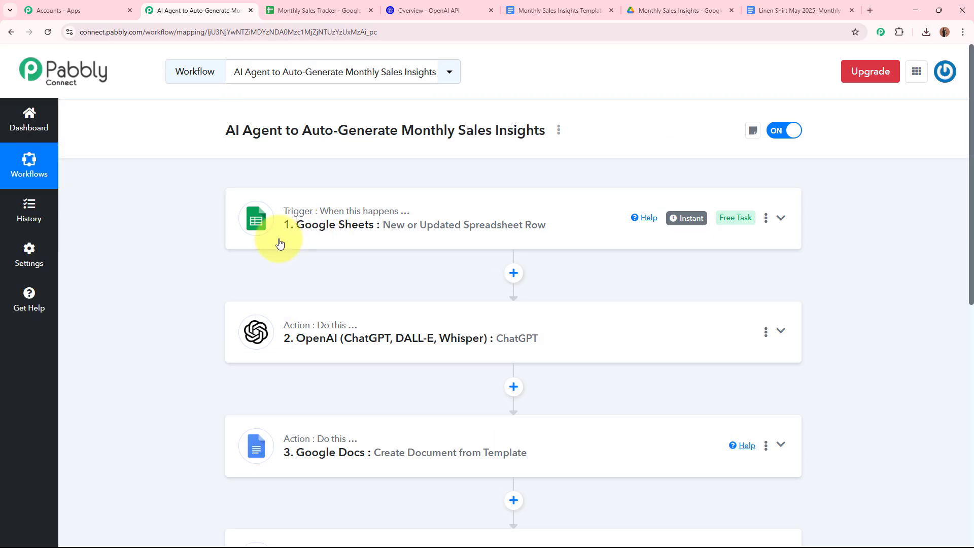